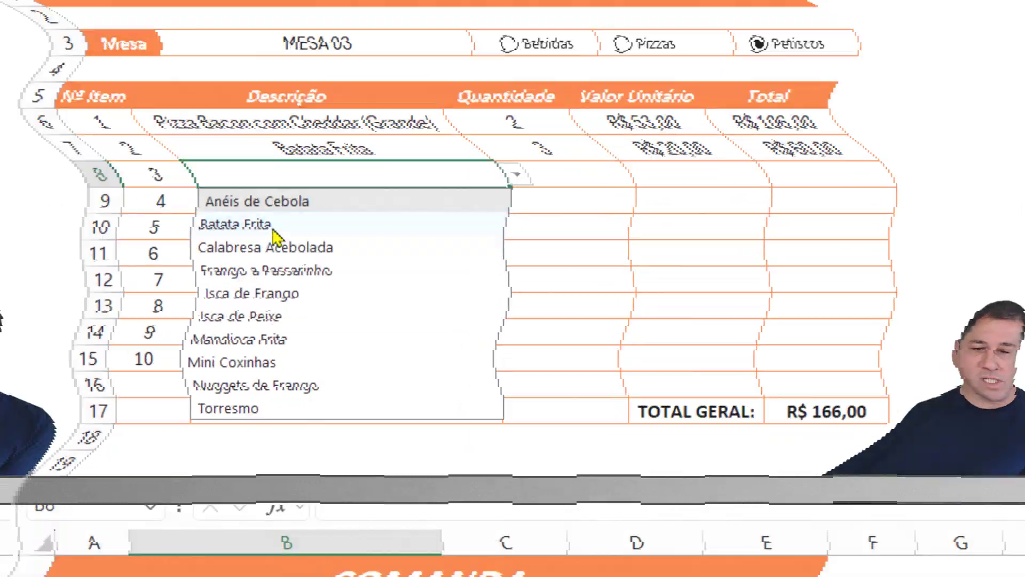
# Choose Calabresa Acebolada for item 3 and try the Bebidas, Pizzas and Petiscos options to check the description list
pyautogui.click(197, 348)
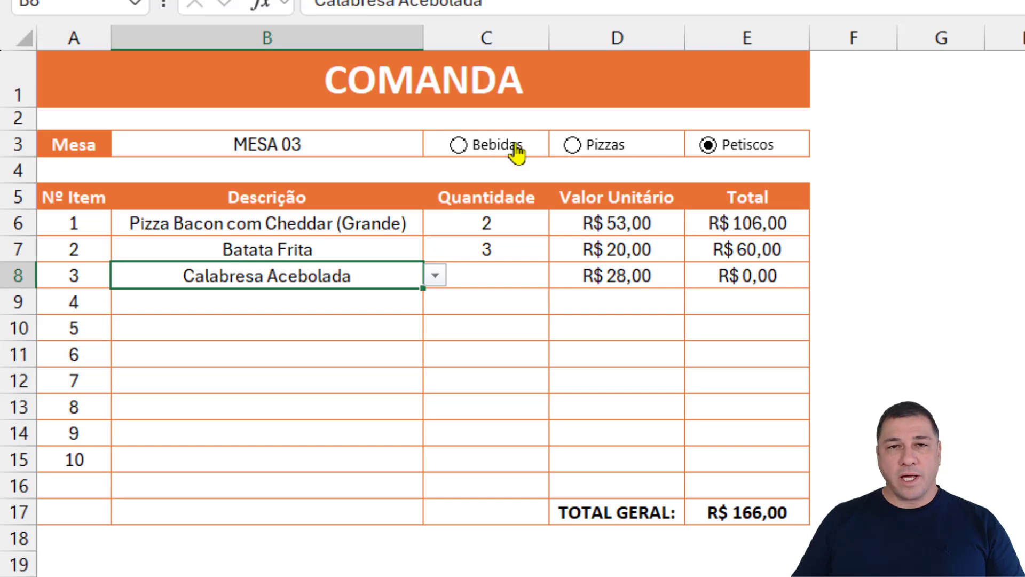
pyautogui.click(494, 152)
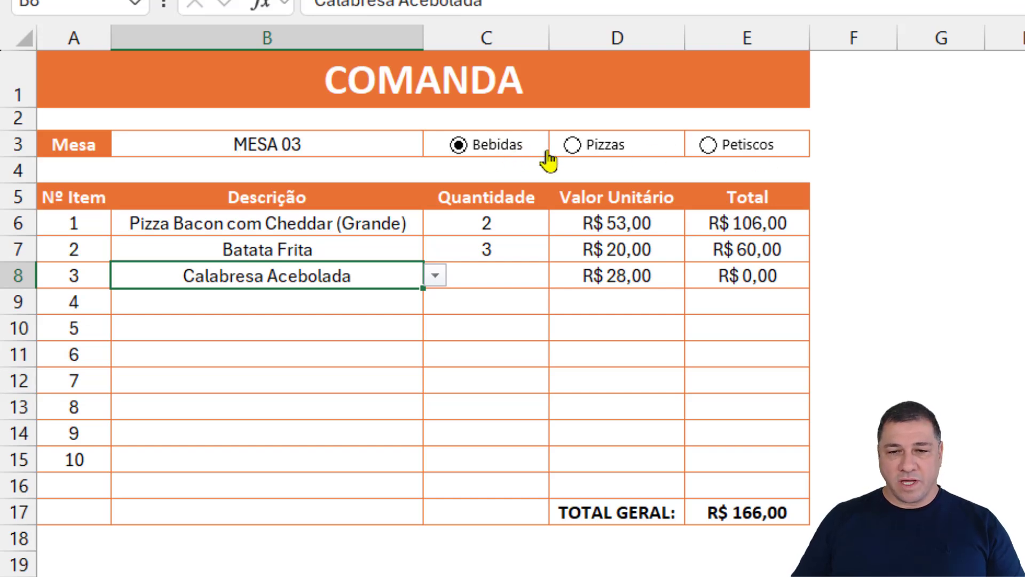
pyautogui.click(435, 276)
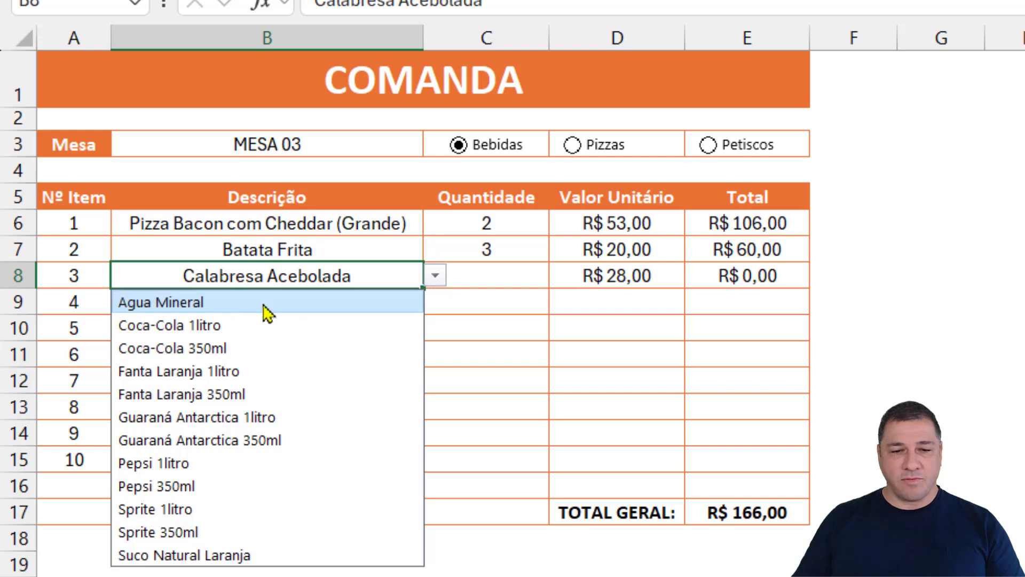
pyautogui.click(577, 152)
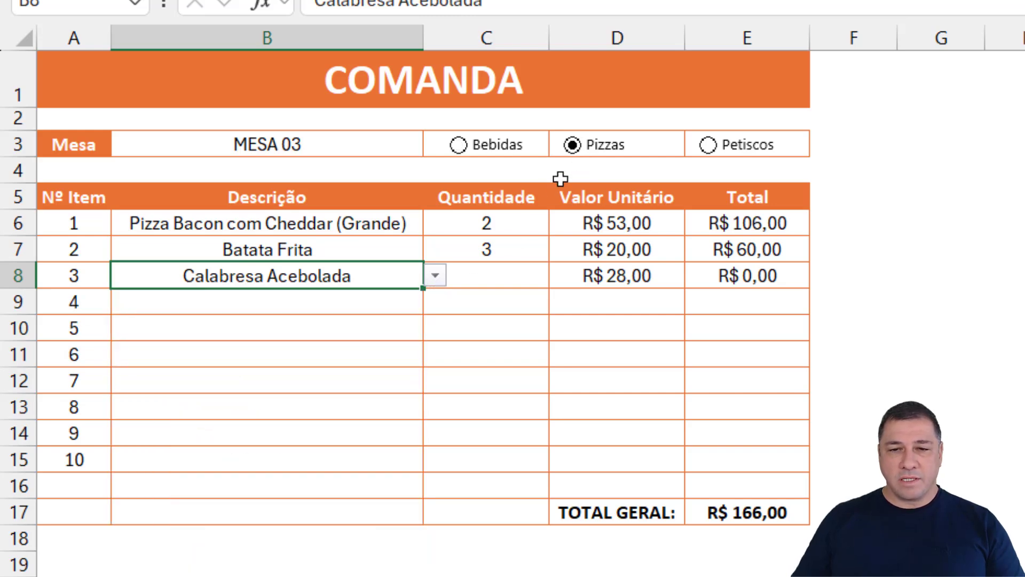
pyautogui.click(743, 154)
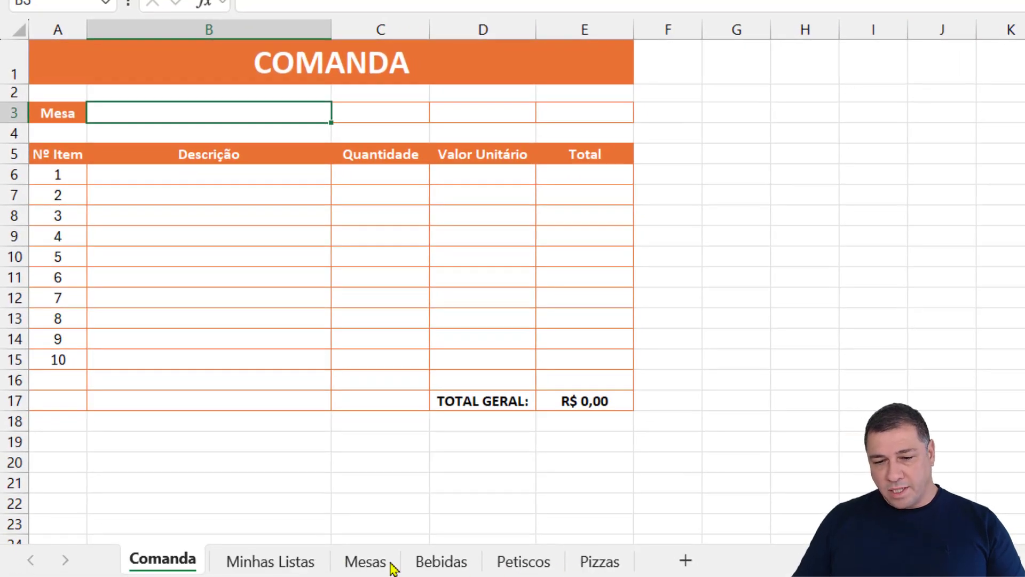
# Review the source tables on the Pizzas, Petiscos, Bebidas, Mesas and Minhas Listas sheets, then return to the Comanda sheet
pyautogui.click(599, 561)
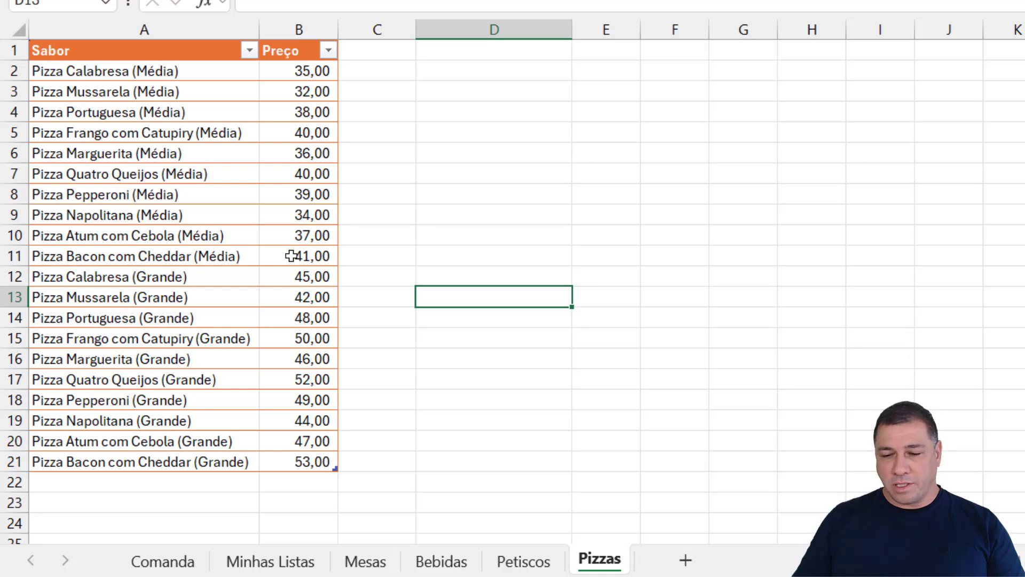
pyautogui.click(525, 563)
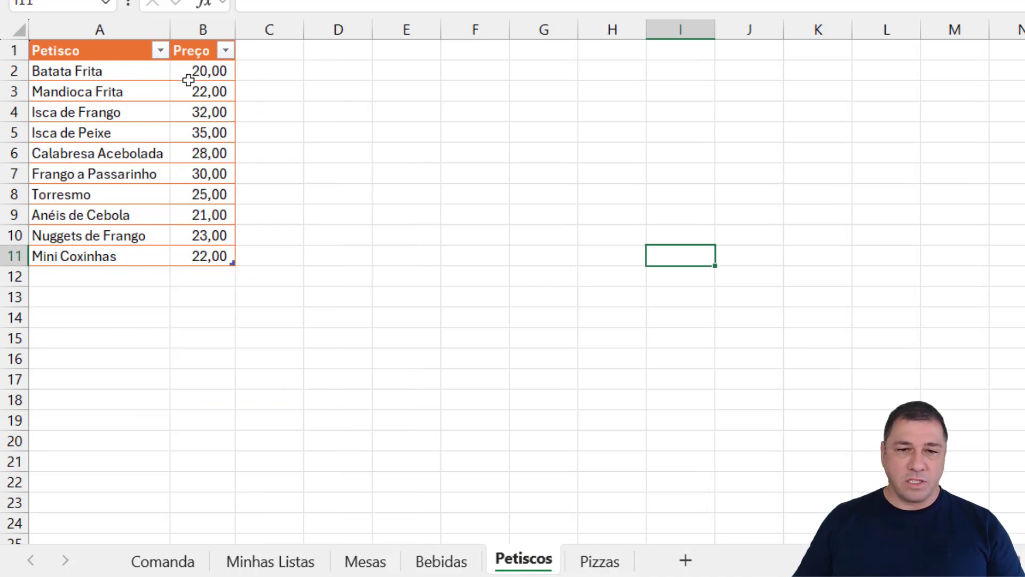
pyautogui.click(426, 559)
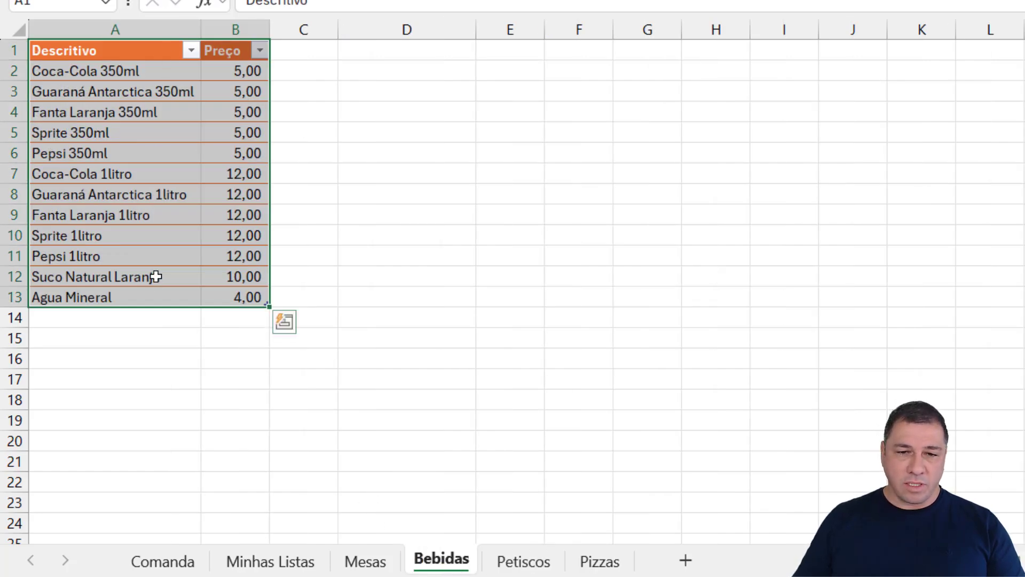
pyautogui.click(347, 560)
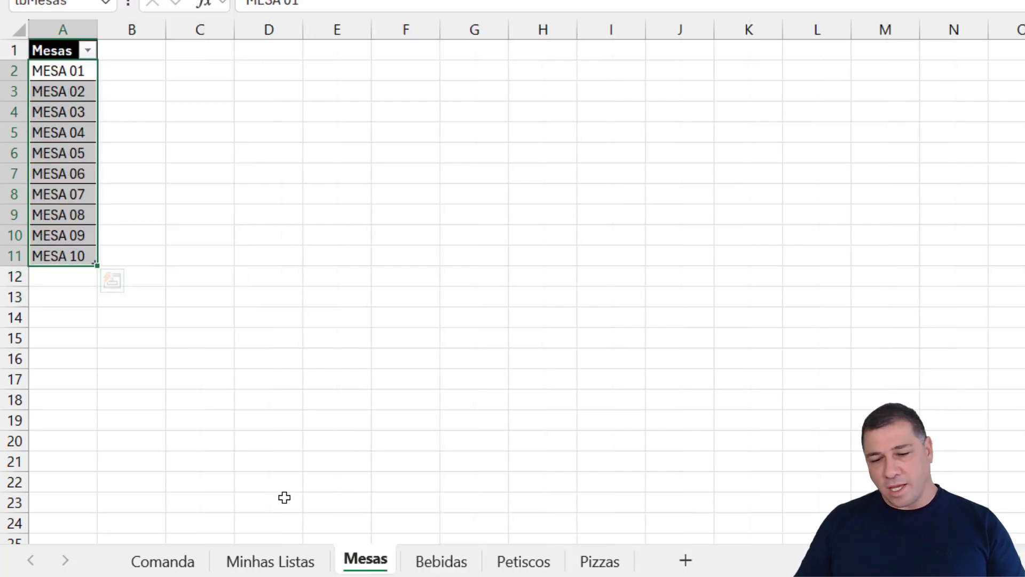
pyautogui.click(276, 565)
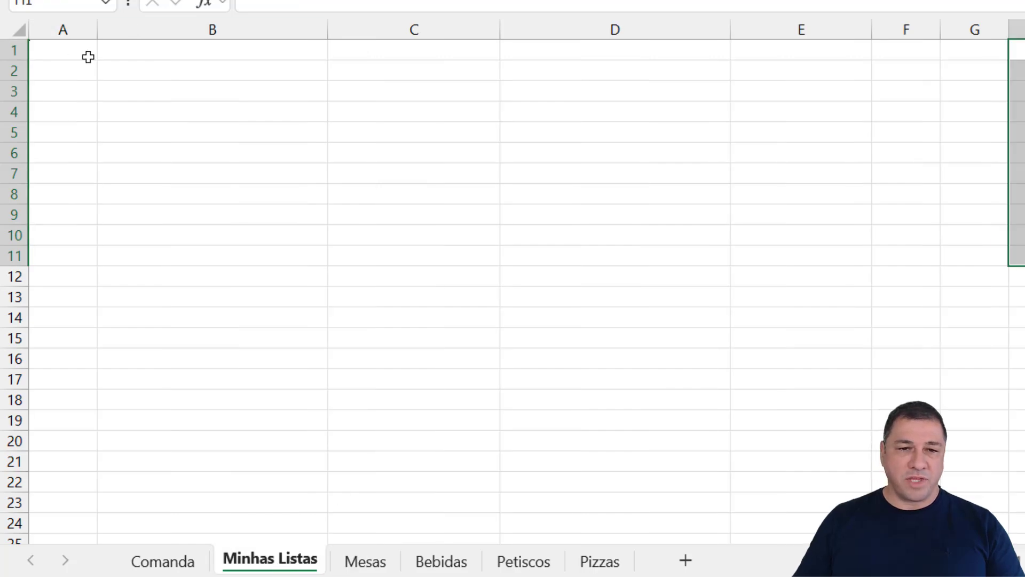
pyautogui.click(175, 562)
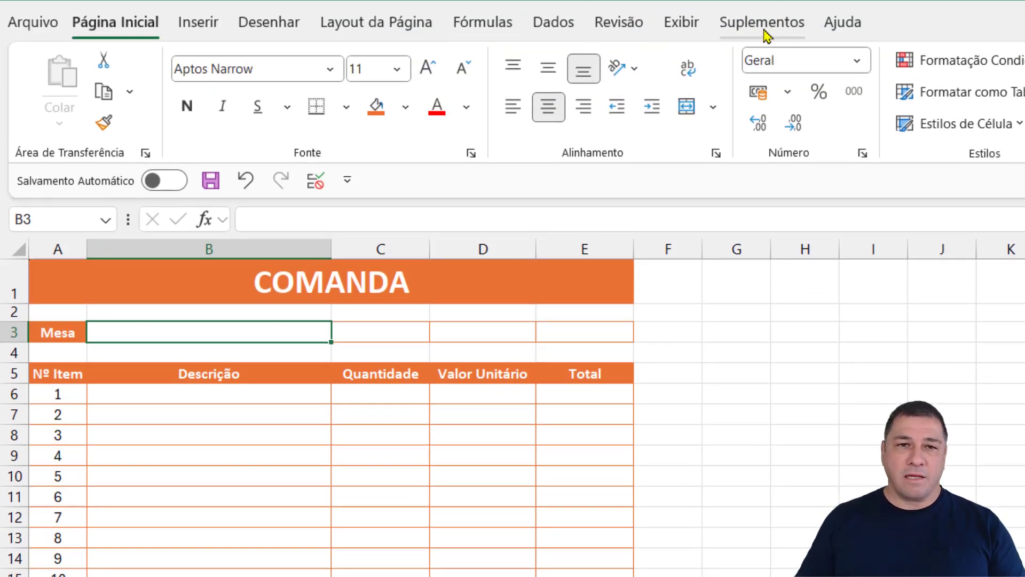
# Enable the Desenvolvedor tab in the ribbon customization options
pyautogui.click(41, 27)
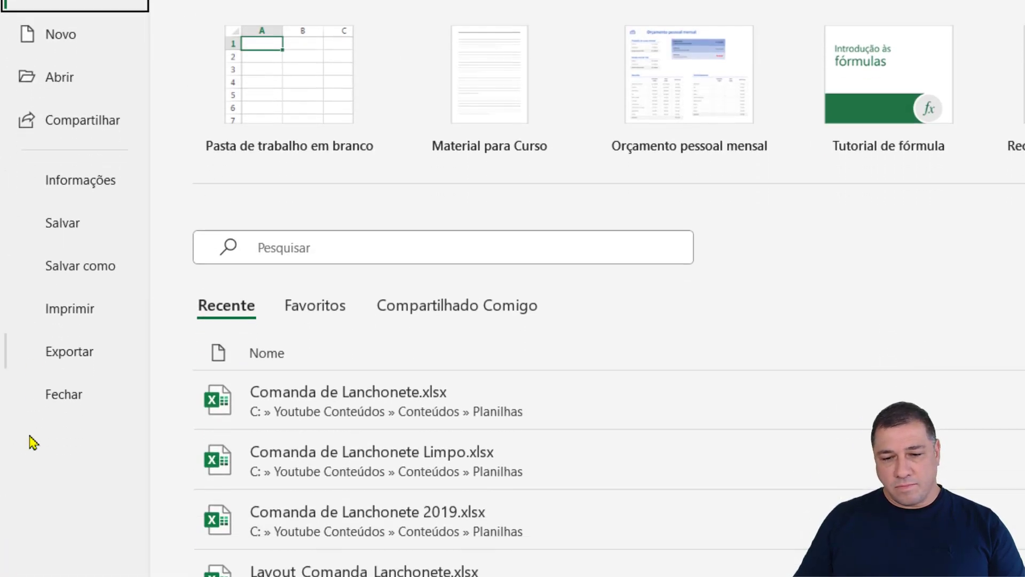
pyautogui.scroll(-3, 62, 533)
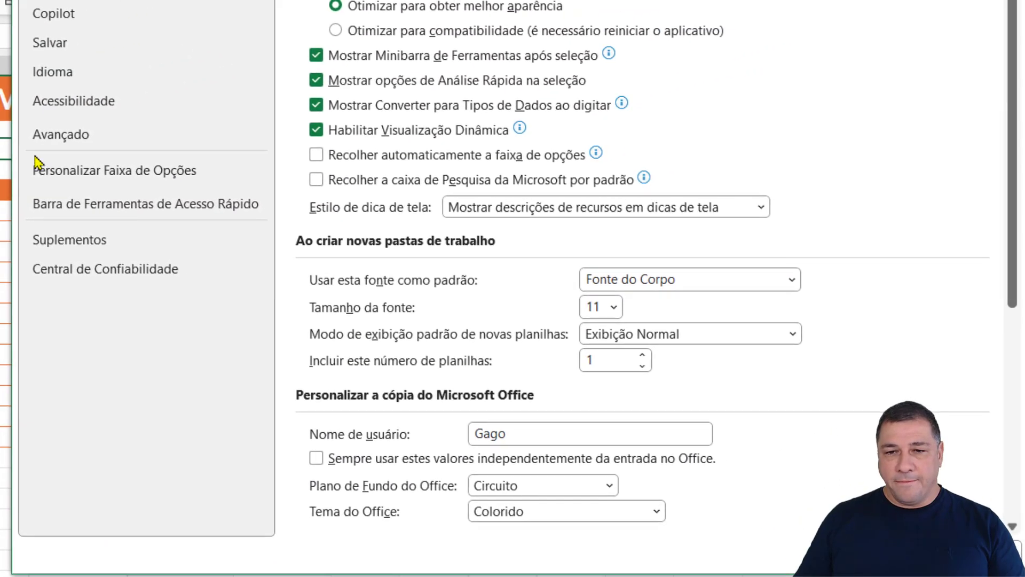
pyautogui.click(79, 179)
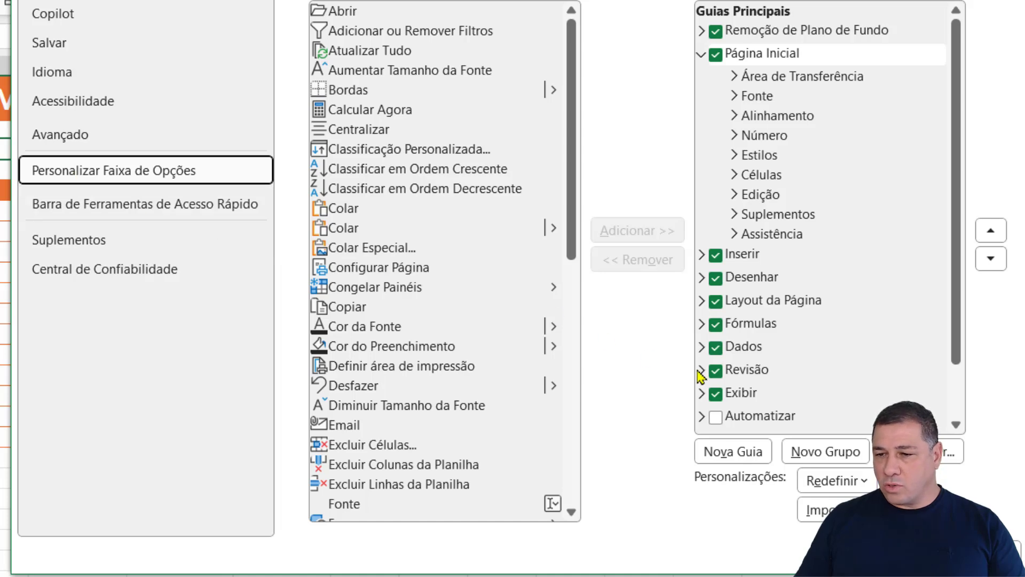
pyautogui.scroll(-1, 790, 368)
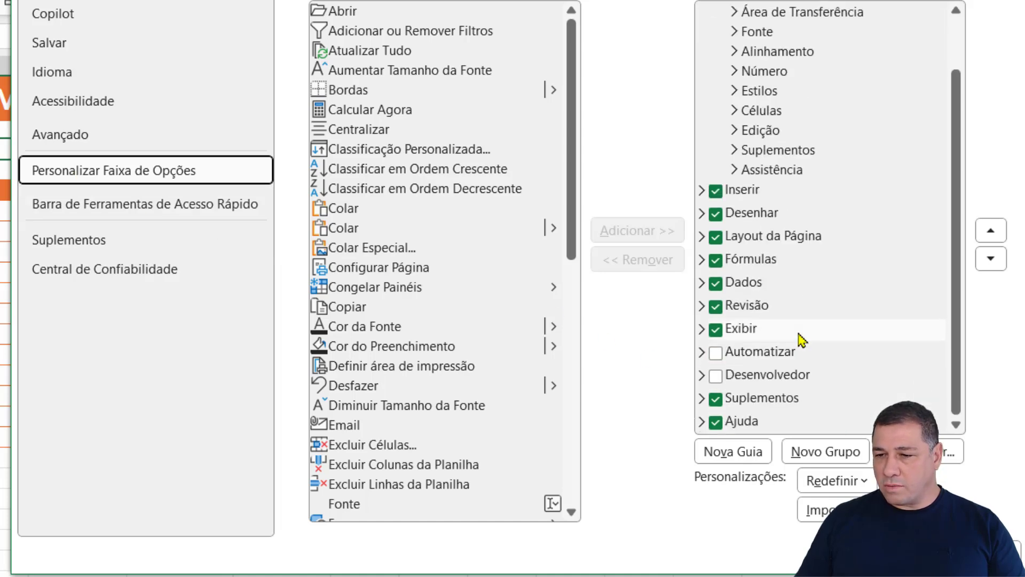
pyautogui.click(714, 377)
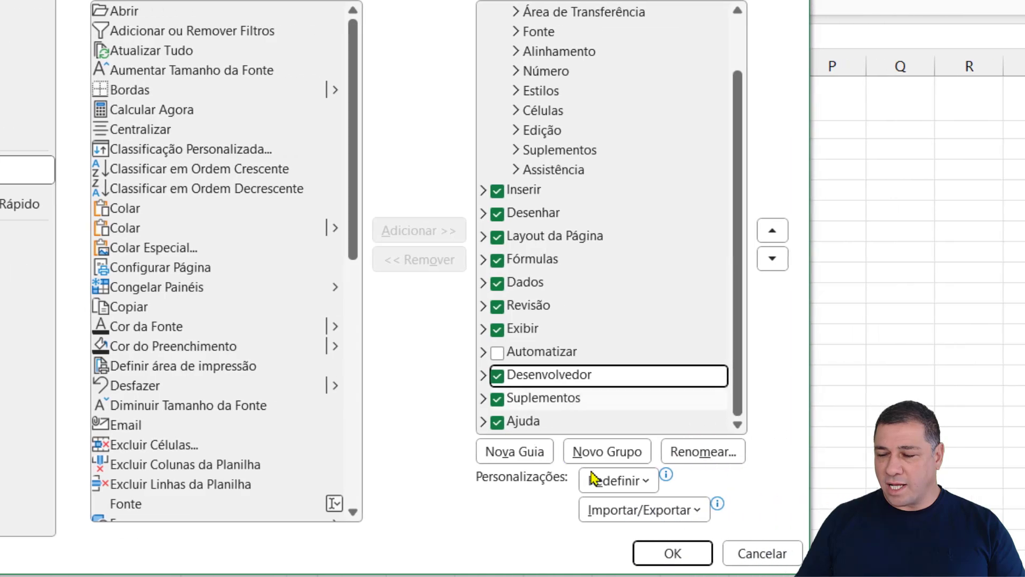
pyautogui.click(657, 553)
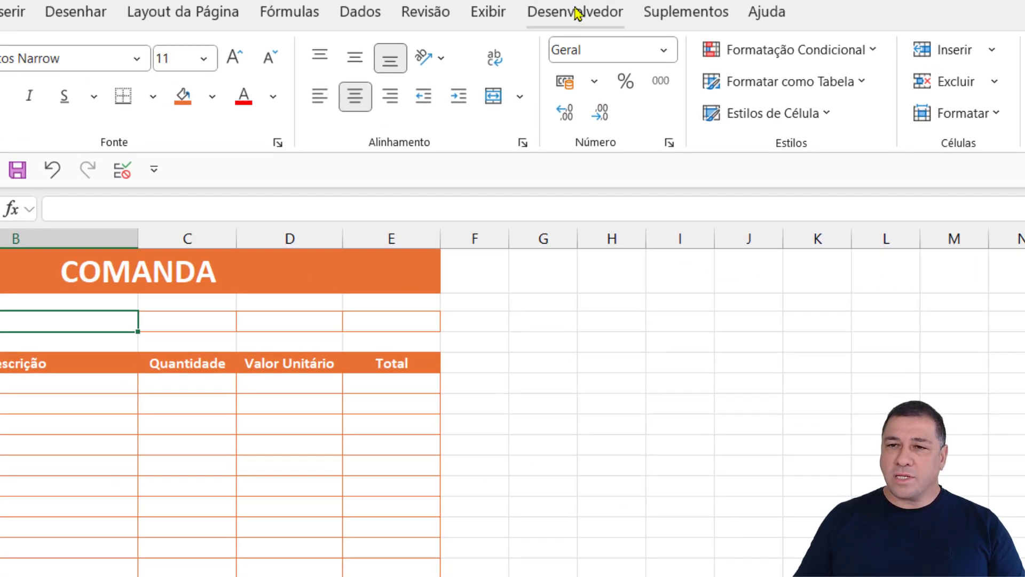
# Insert an option button form control in cell C3 and adjust its position and size to fit the cell
pyautogui.click(577, 14)
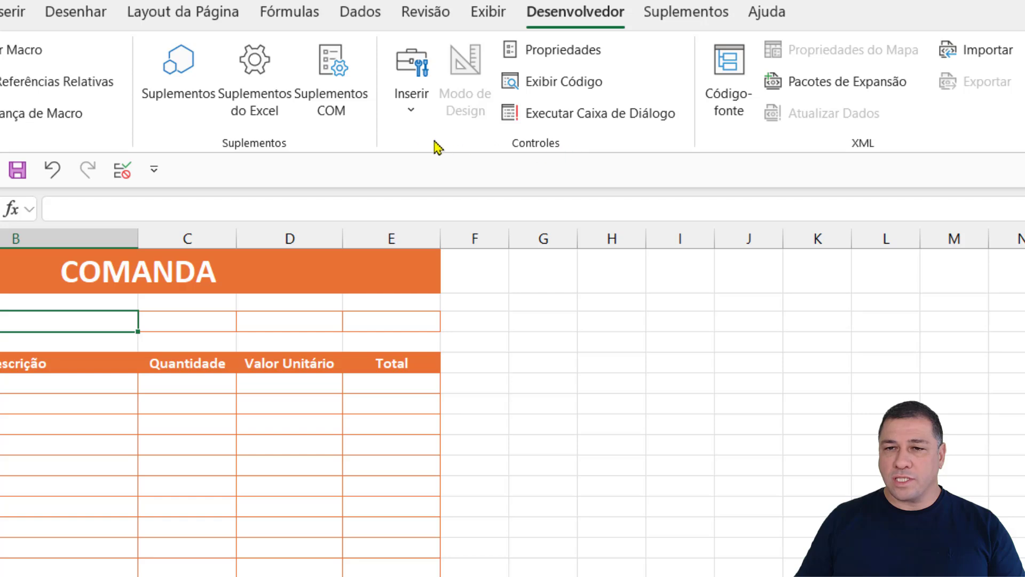
pyautogui.click(412, 113)
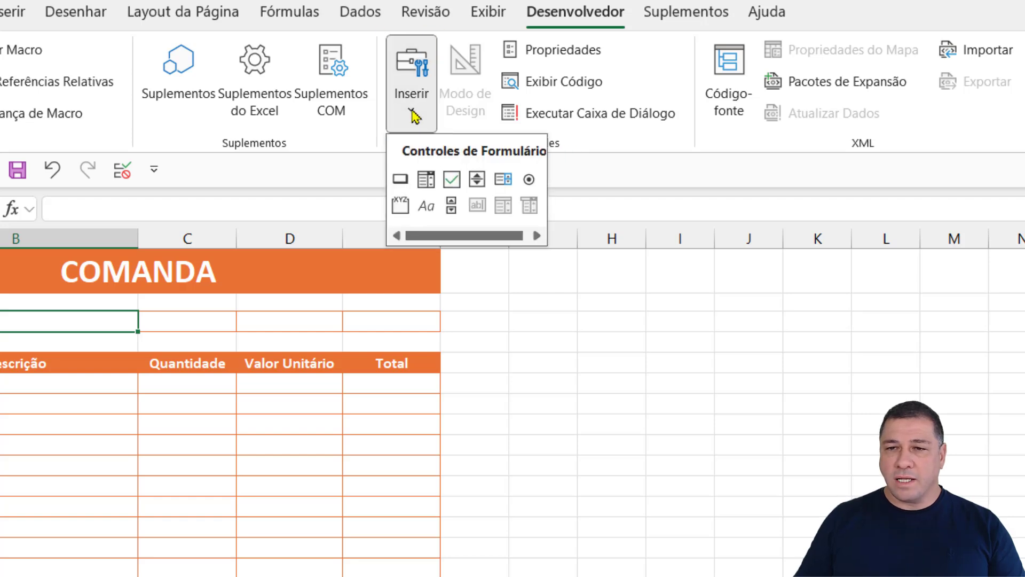
pyautogui.click(530, 182)
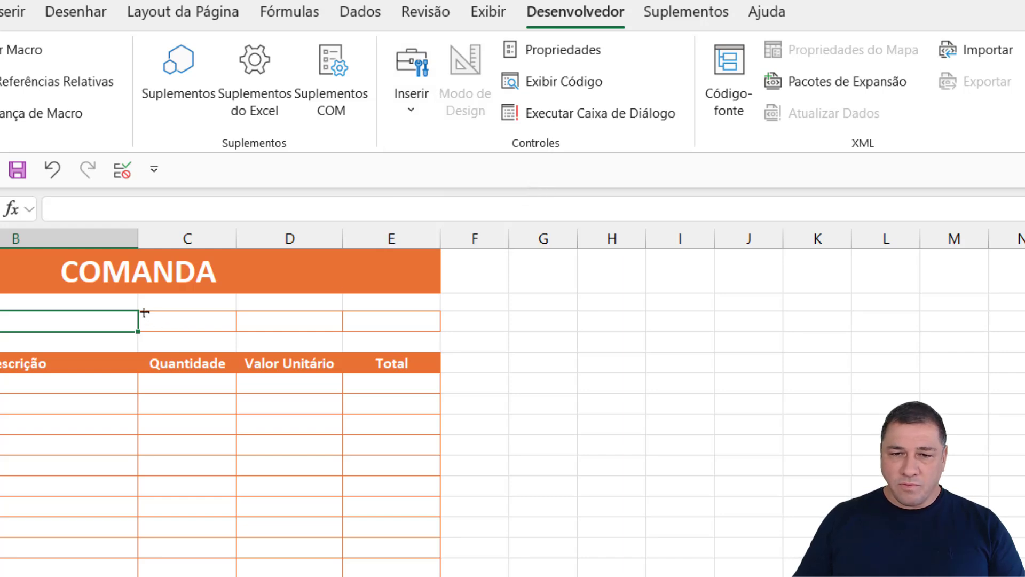
pyautogui.moveTo(145, 313); pyautogui.dragTo(226, 325)
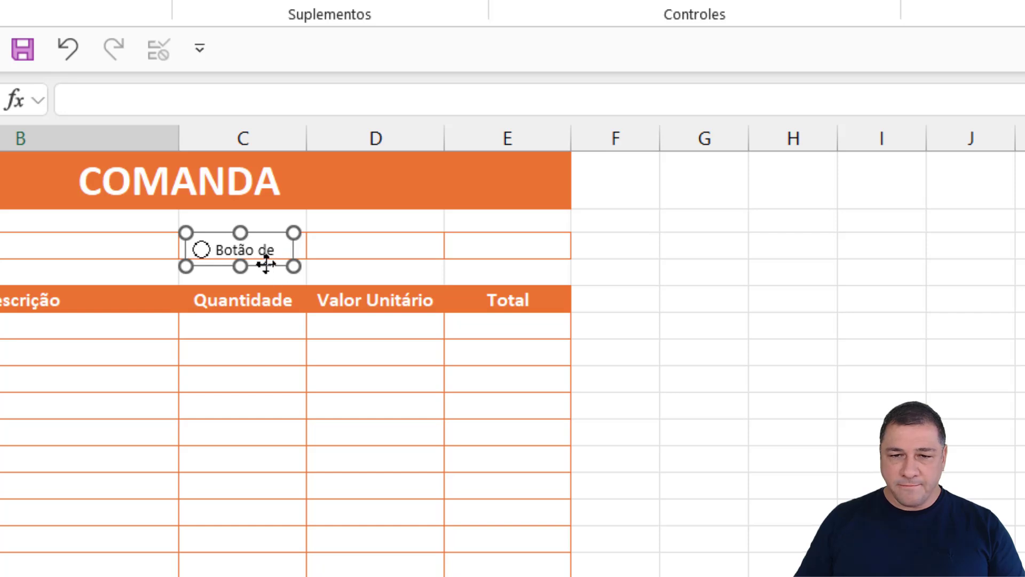
pyautogui.moveTo(265, 266); pyautogui.dragTo(264, 261)
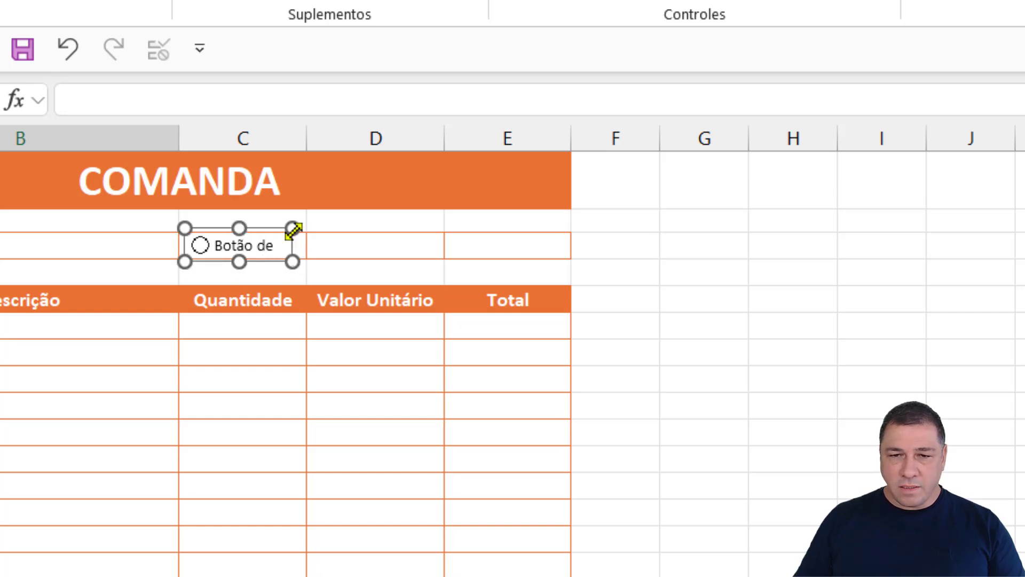
pyautogui.moveTo(293, 229); pyautogui.dragTo(303, 232)
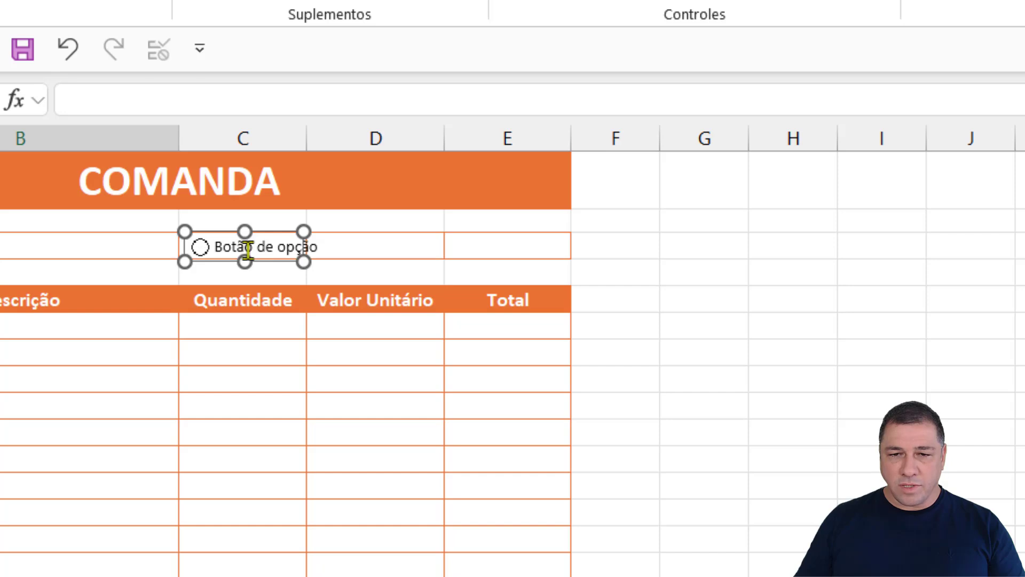
# Replace the label of the option button in C3 with Bebidas
pyautogui.click(274, 250)
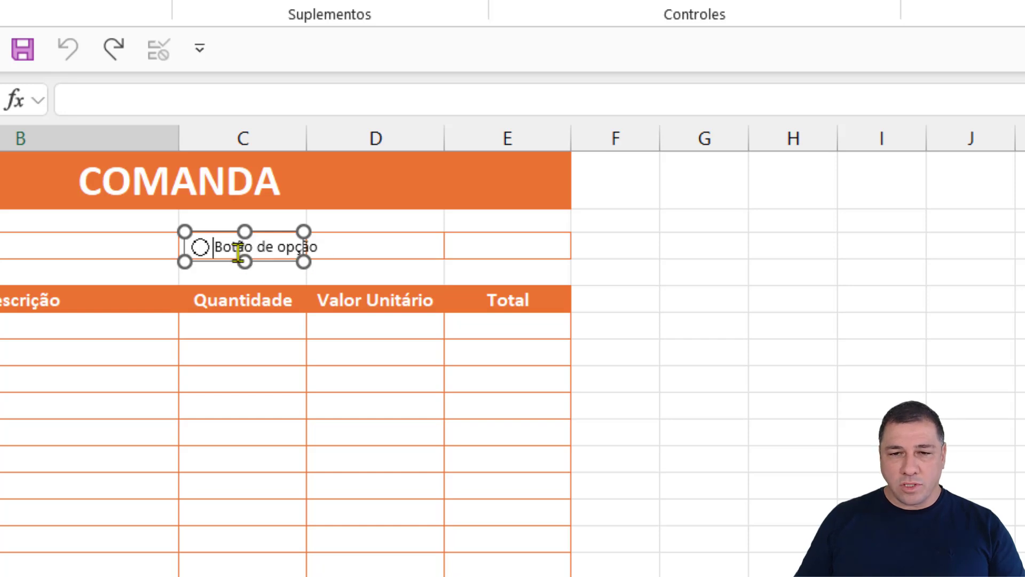
pyautogui.press('Delete')
pyautogui.press('Delete')
pyautogui.press('Delete')
pyautogui.press('Delete')
pyautogui.press('Delete')
pyautogui.press('Delete')
pyautogui.press('Delete')
pyautogui.press('Delete')
pyautogui.press('Delete')
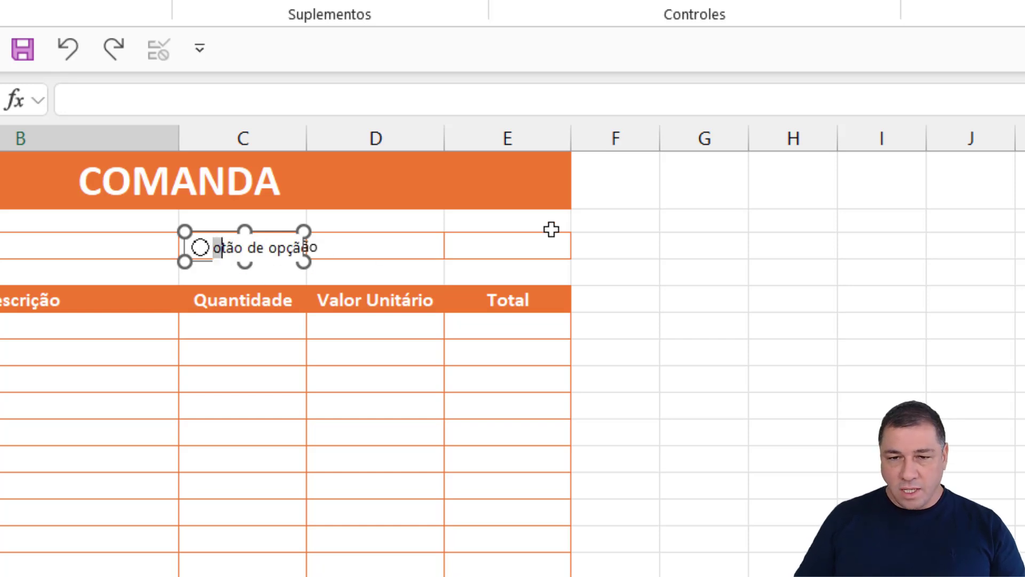
pyautogui.press('Delete')
pyautogui.press('Delete')
pyautogui.press('Delete')
pyautogui.press('Delete')
pyautogui.press('Delete')
pyautogui.press('Delete')
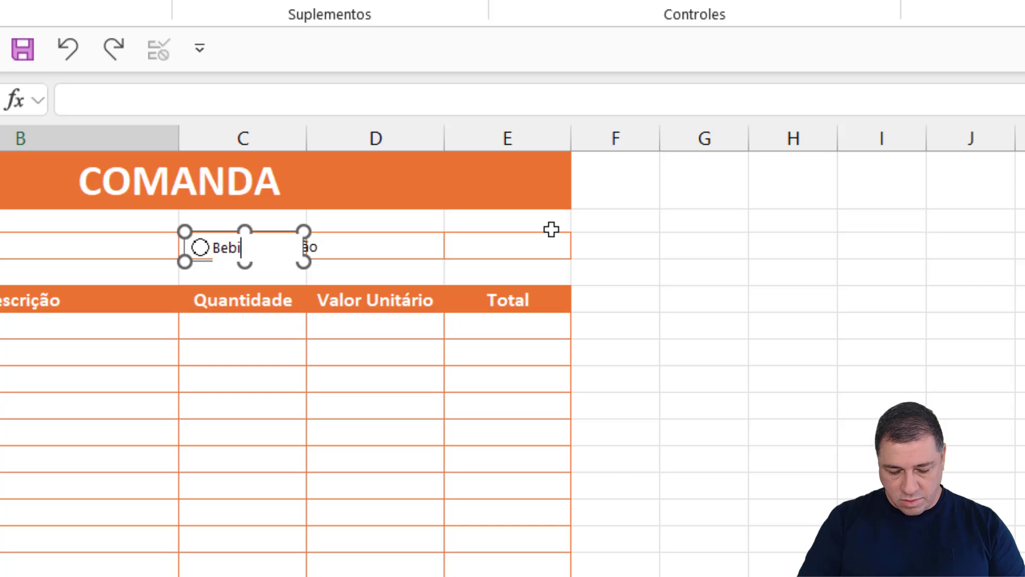
pyautogui.write('das')
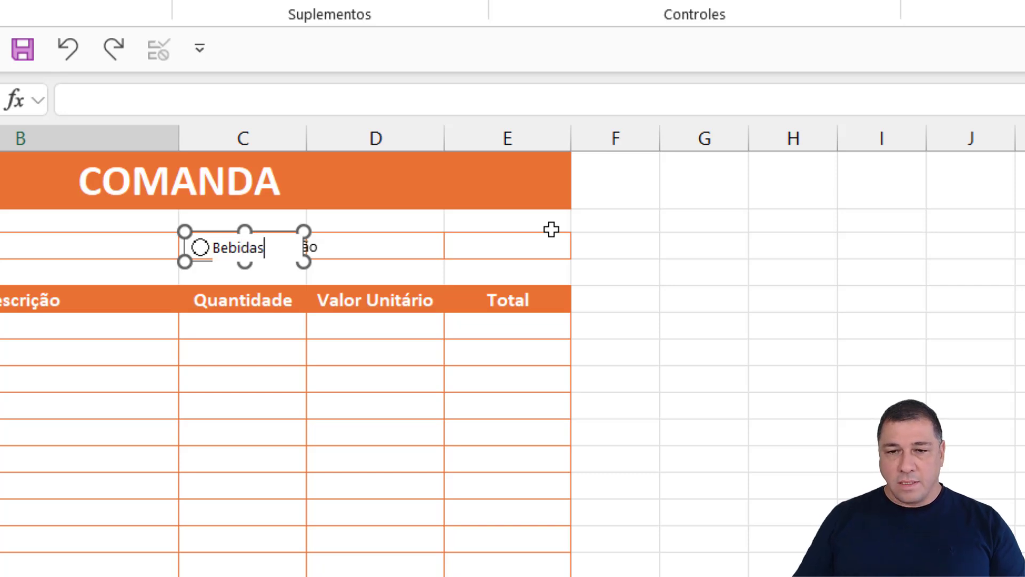
pyautogui.click(656, 248)
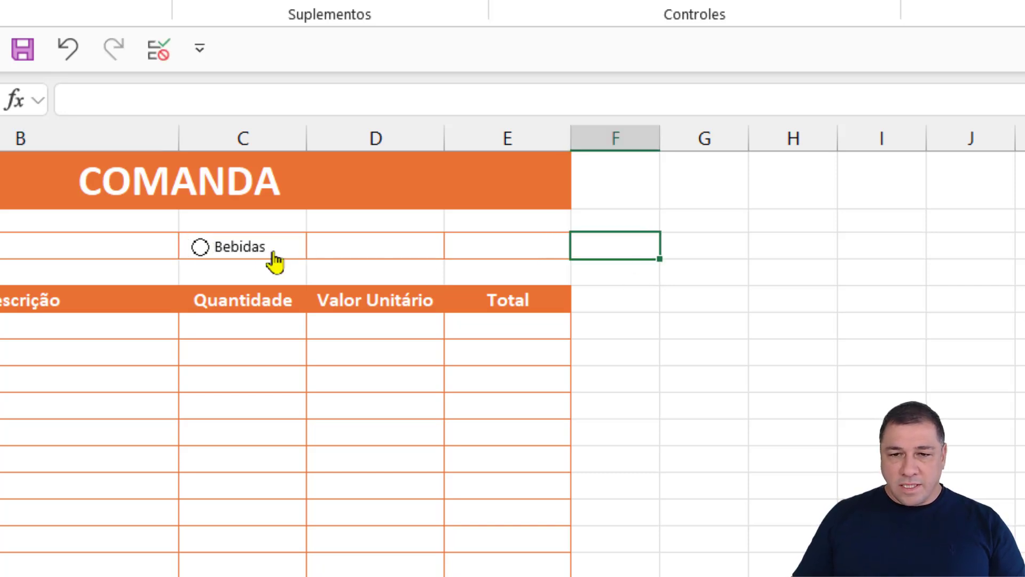
# Turn on the Bebidas option button and paste a copy of it in cell D3
pyautogui.click(244, 256)
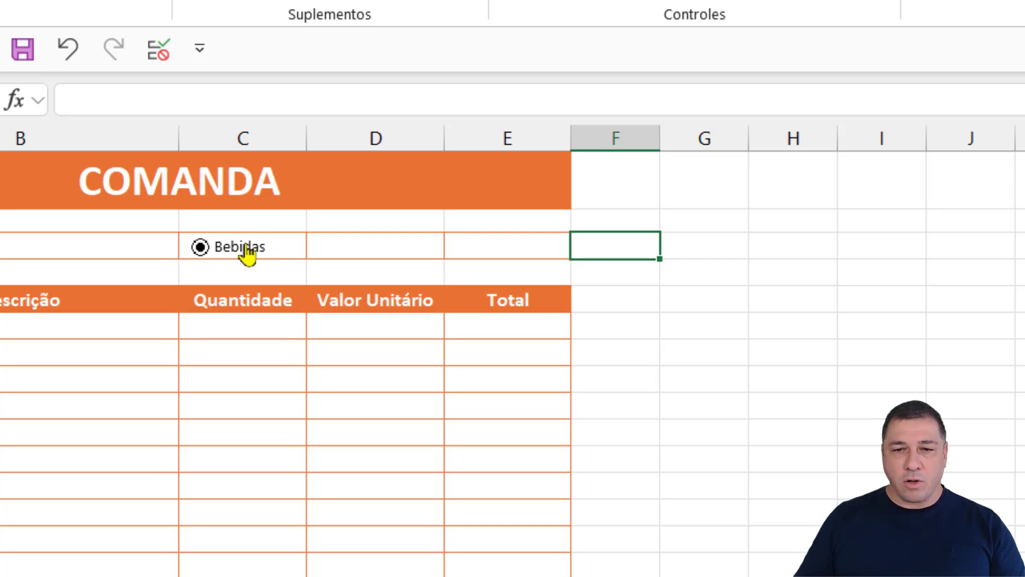
pyautogui.rightClick(245, 250)
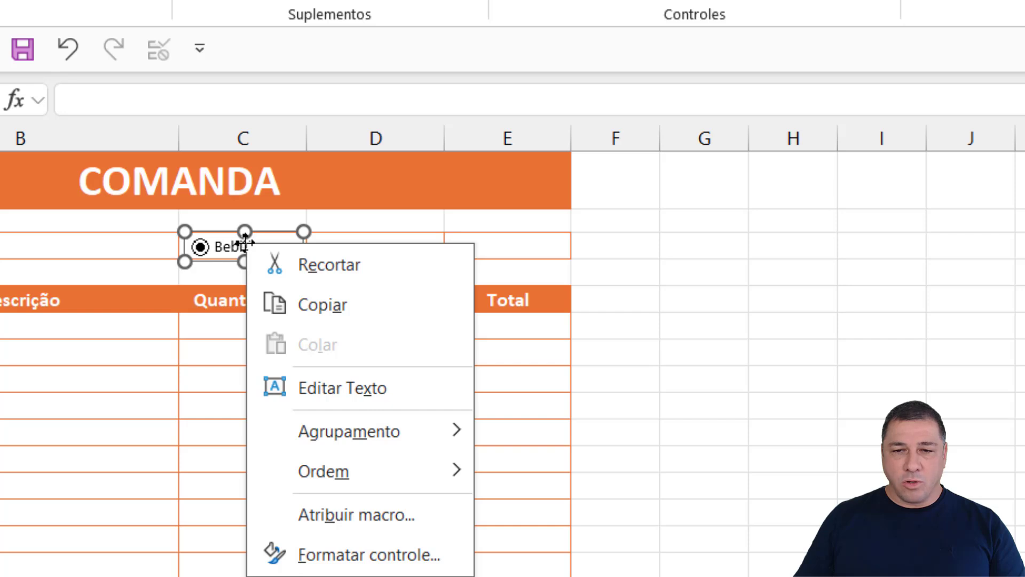
pyautogui.click(329, 308)
pyautogui.click(350, 249)
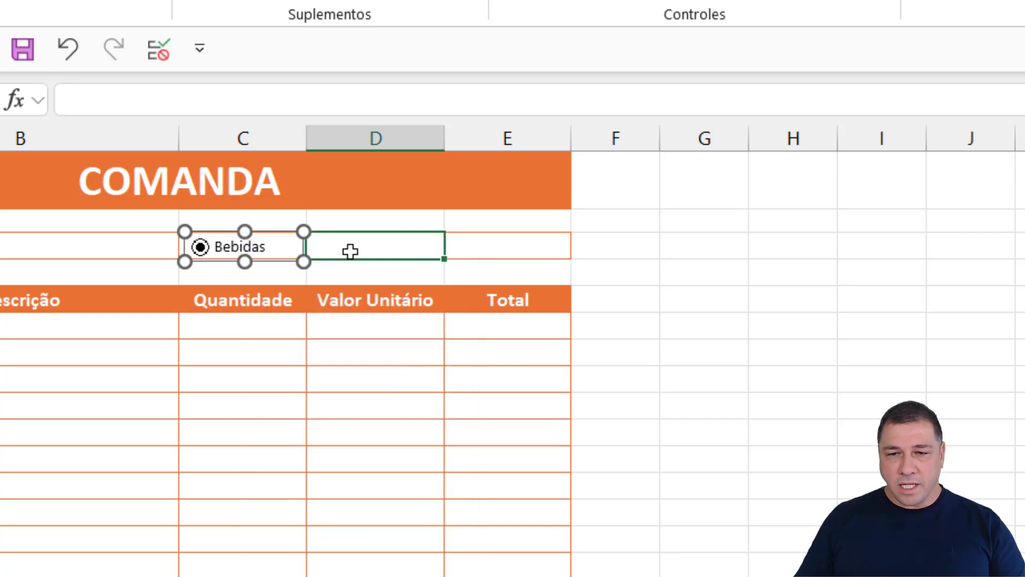
pyautogui.hotkey('ctrl', 'v')
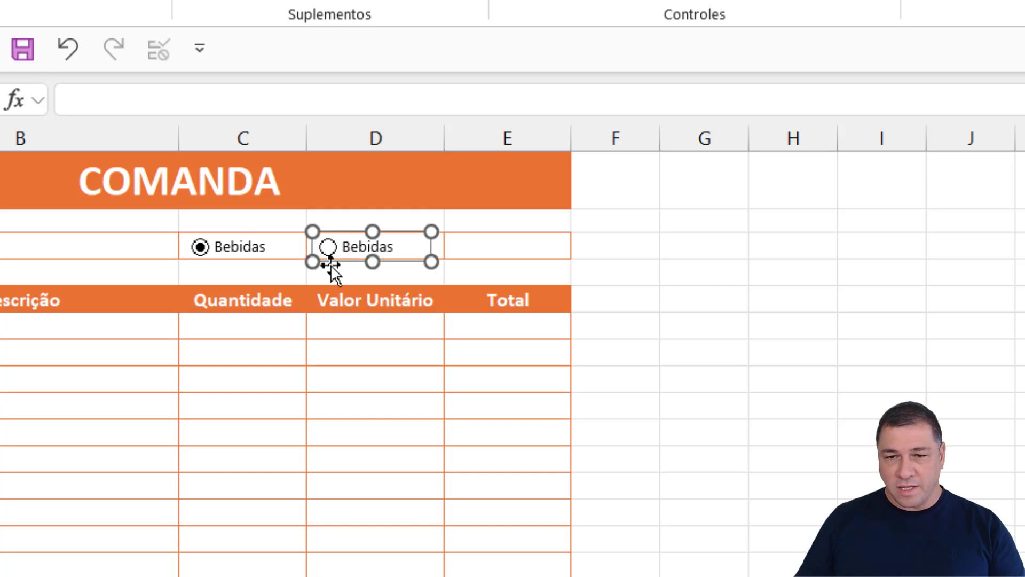
# Change the label of the copied option button in D3 to Pizzas and select cell E3
pyautogui.hotkey('ctrl', 'z')
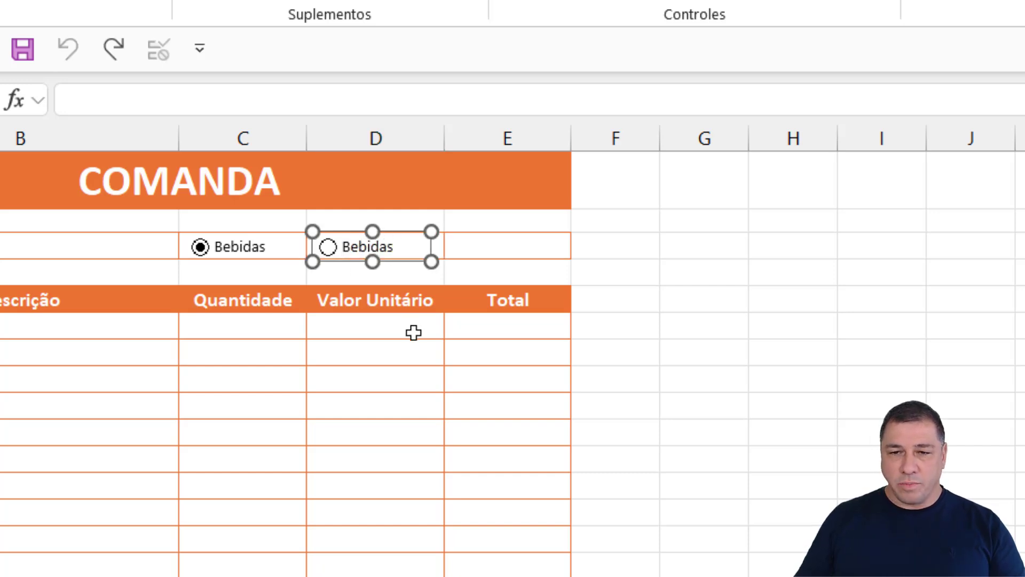
pyautogui.press('Delete')
pyautogui.press('Delete')
pyautogui.press('Delete')
pyautogui.press('Delete')
pyautogui.press('Delete')
pyautogui.press('Delete')
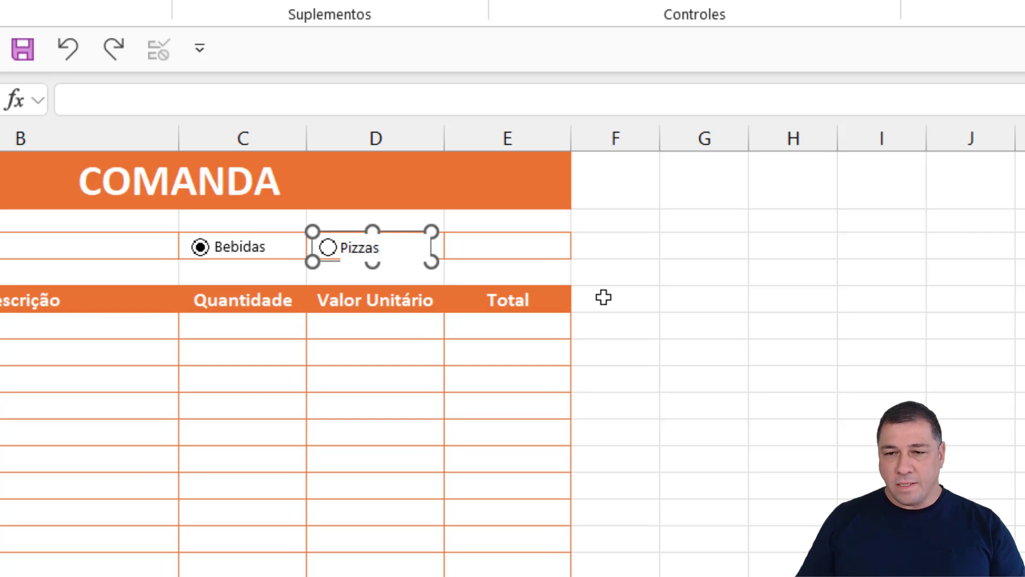
pyautogui.click(594, 248)
pyautogui.click(531, 247)
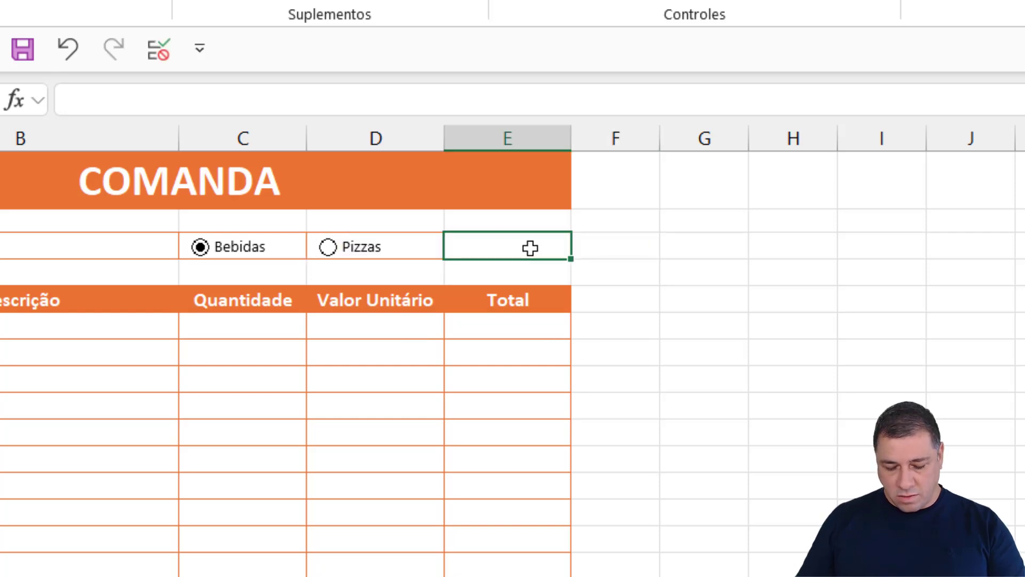
# Paste a copy of the option button in cell E3 and change its label to Petiscos
pyautogui.hotkey('ctrl', 'v')
pyautogui.click(528, 247)
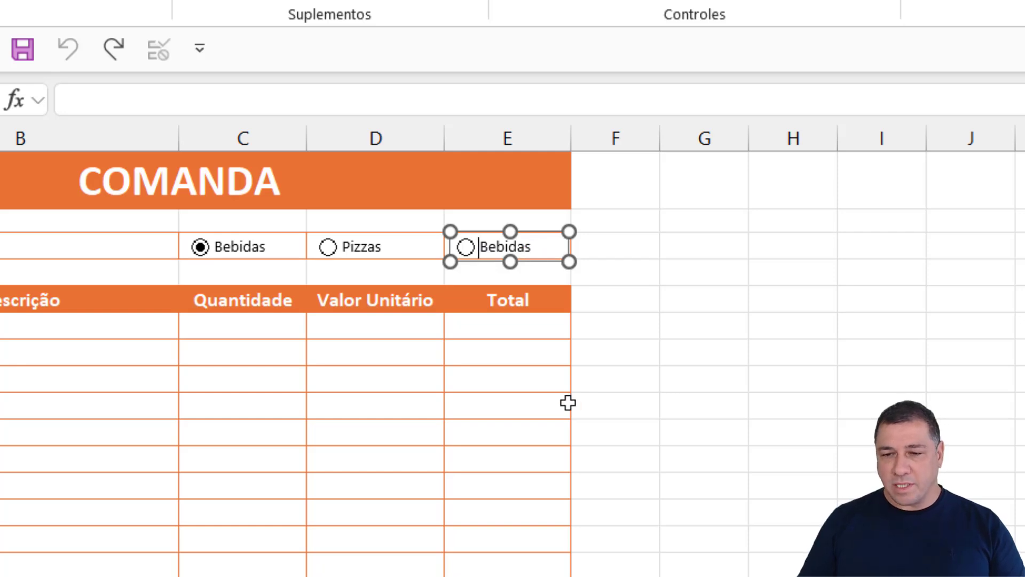
pyautogui.press('Delete')
pyautogui.press('Delete')
pyautogui.press('Delete')
pyautogui.press('Delete')
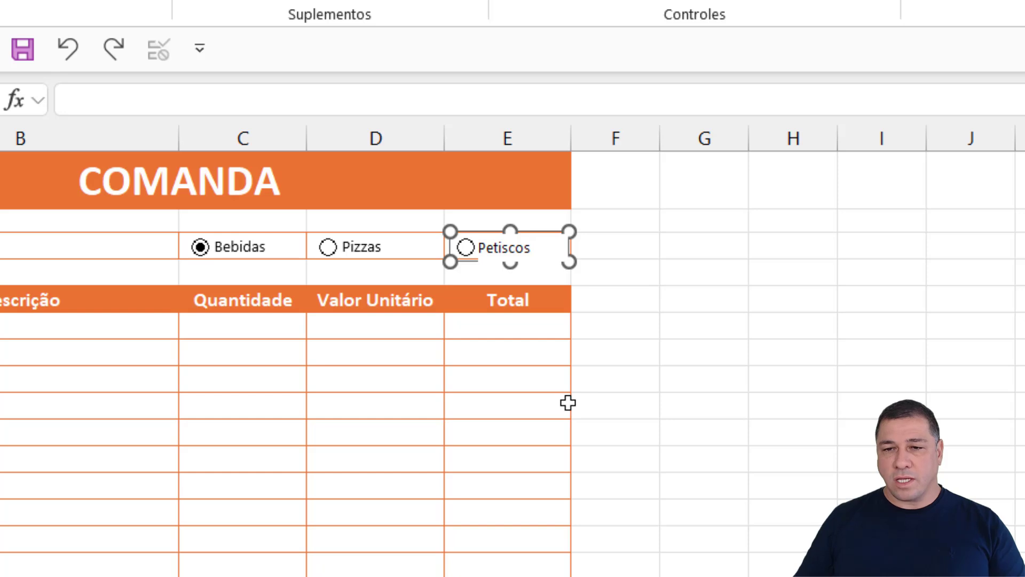
pyautogui.click(652, 278)
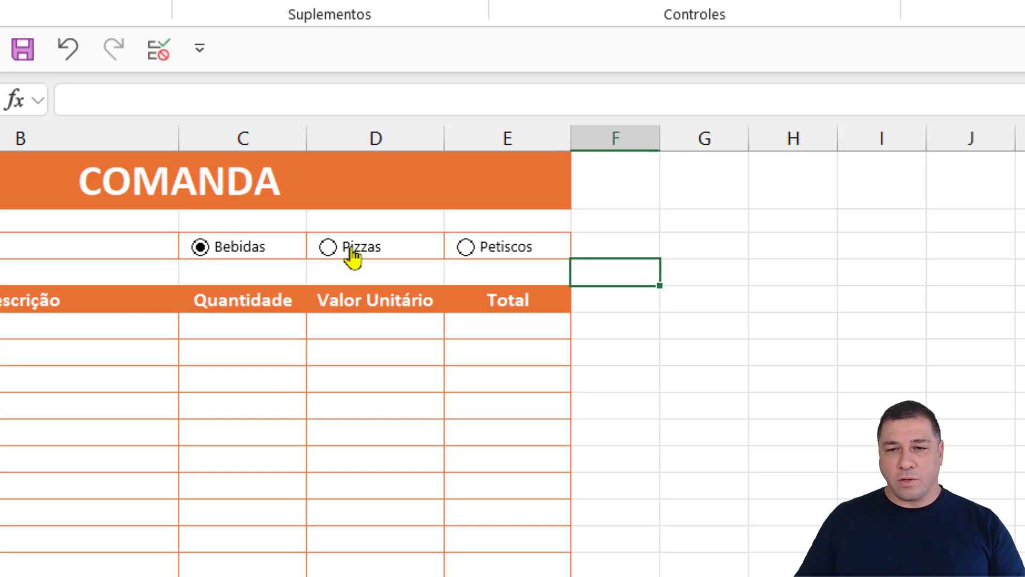
# Try the Petiscos option, turn Bebidas back on, and link the Bebidas option button to cell A1 of the Minhas Listas sheet
pyautogui.click(481, 255)
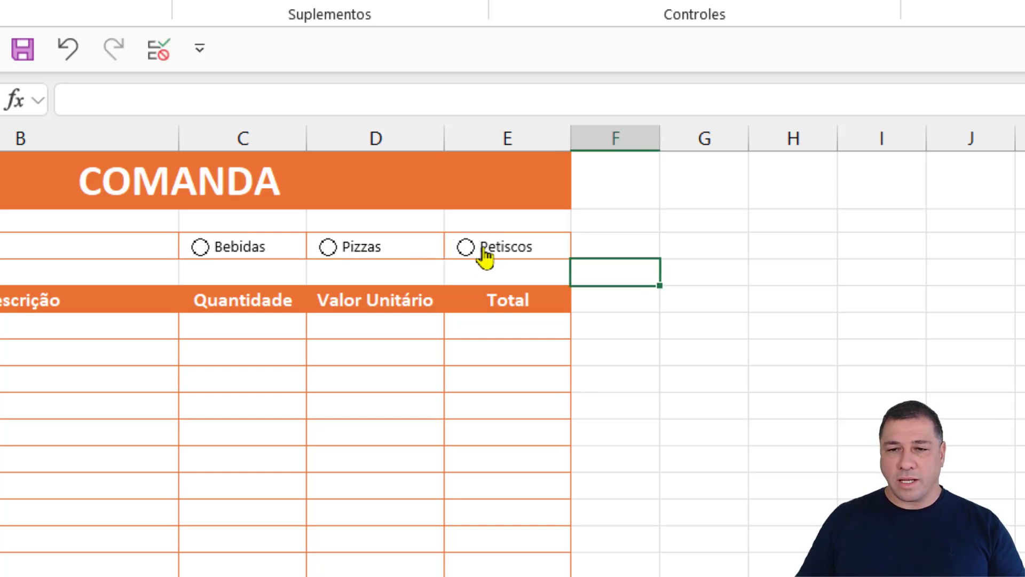
pyautogui.click(206, 246)
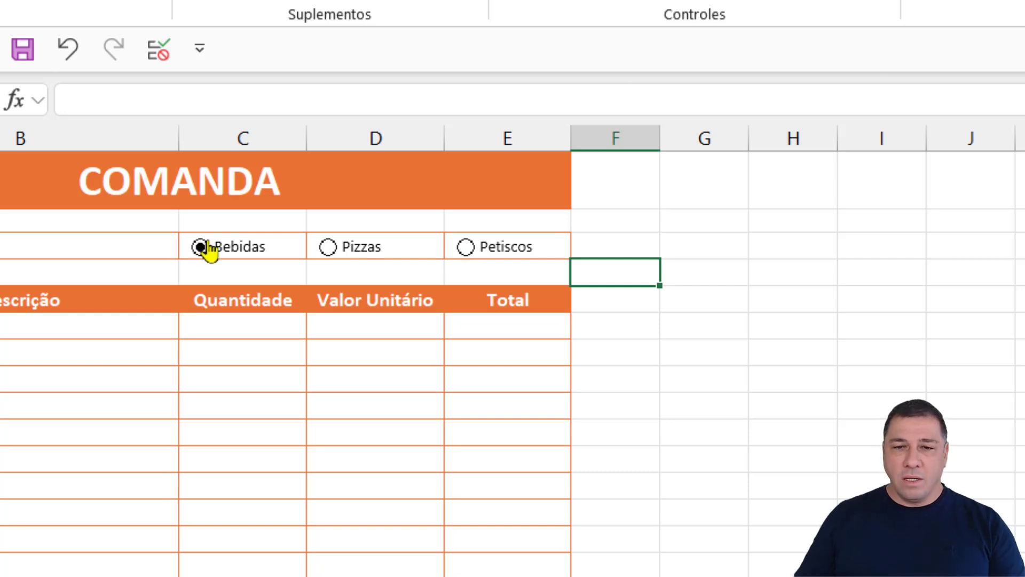
pyautogui.rightClick(250, 251)
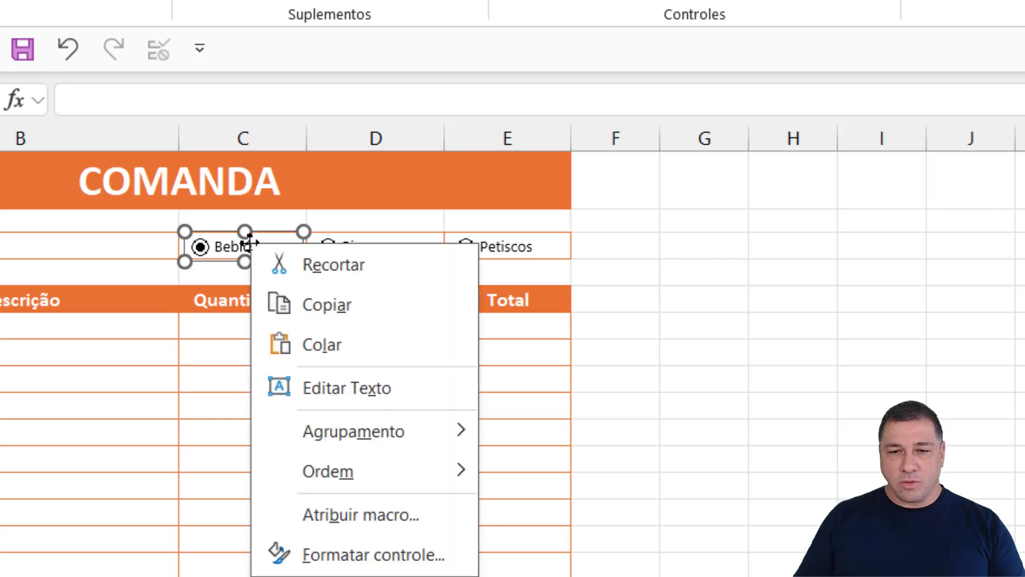
pyautogui.click(384, 557)
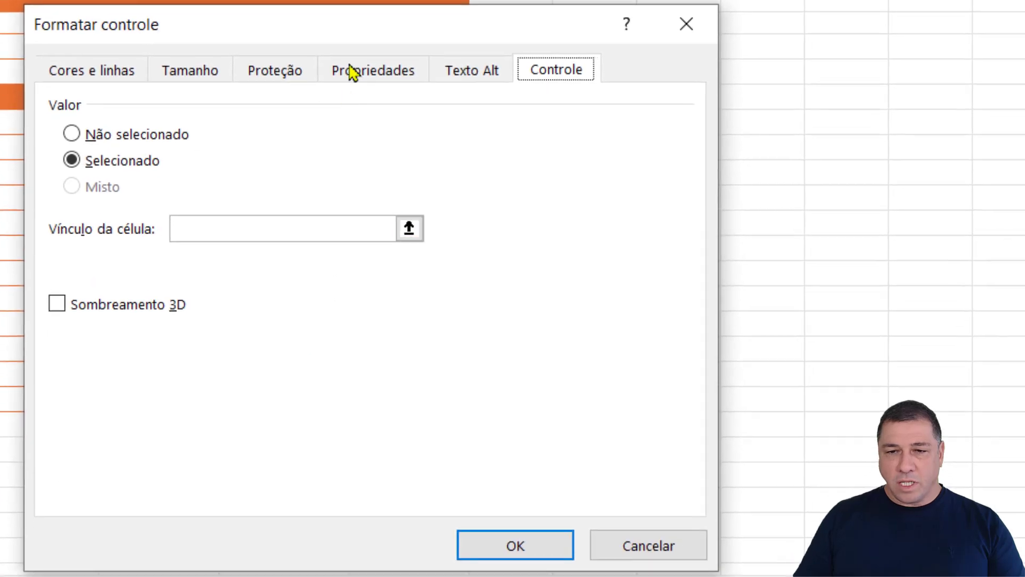
pyautogui.moveTo(462, 36); pyautogui.dragTo(174, 0)
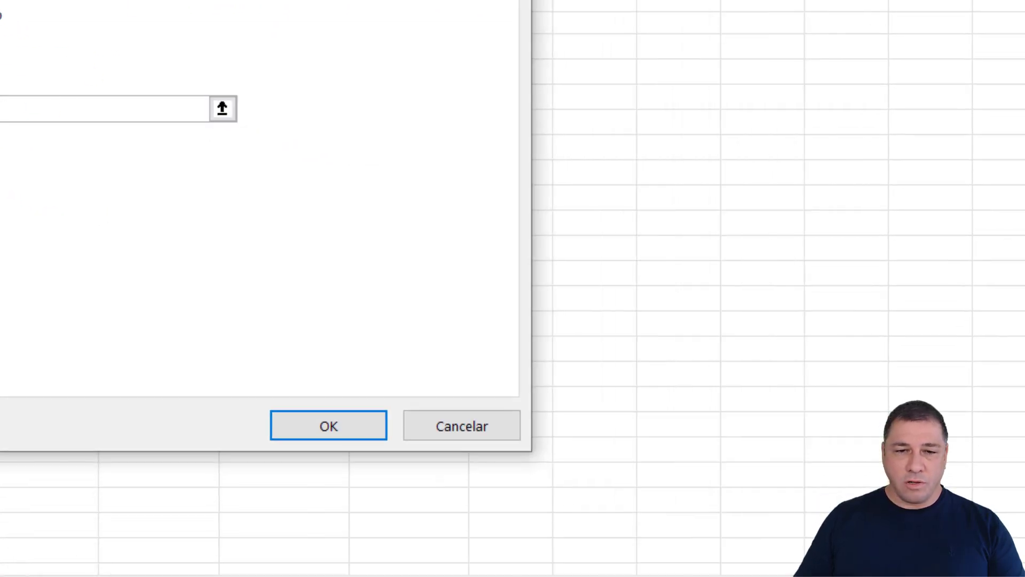
pyautogui.click(10, 110)
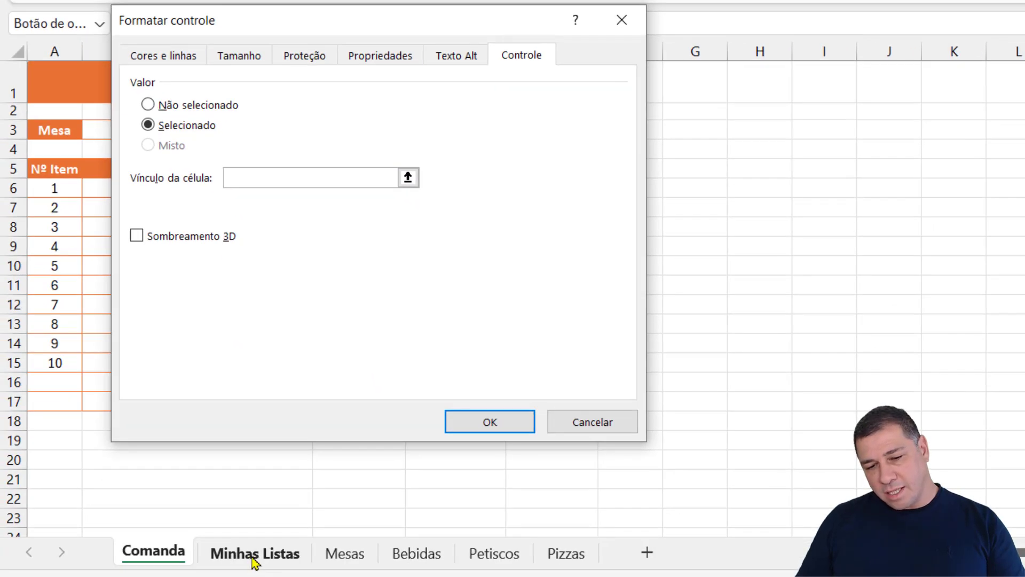
pyautogui.click(254, 555)
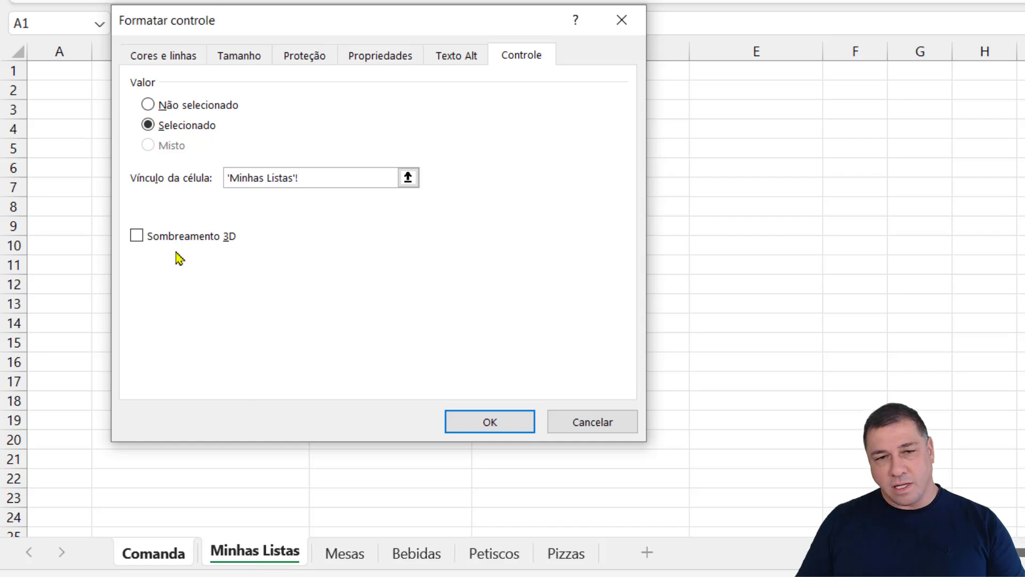
pyautogui.click(66, 70)
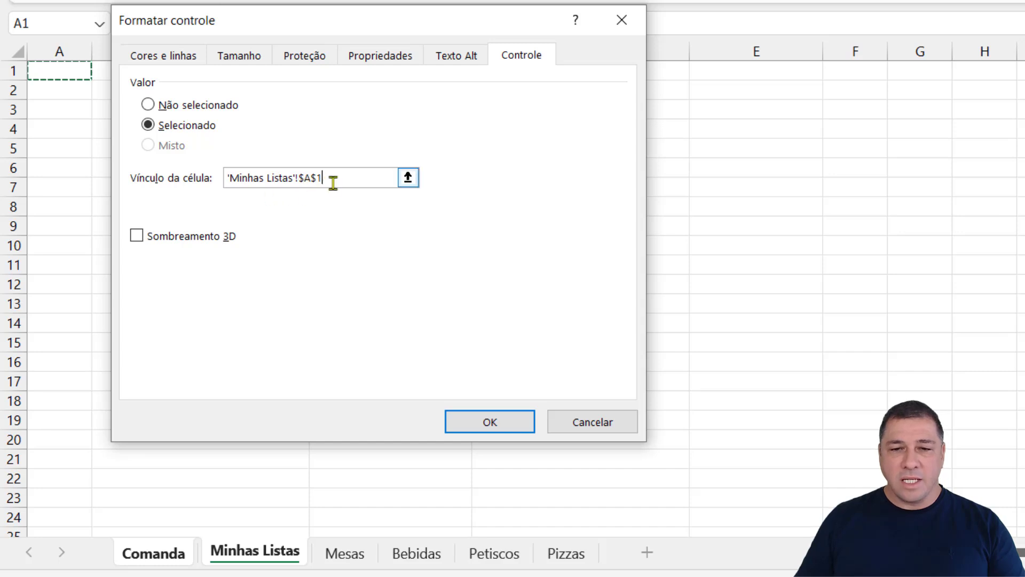
pyautogui.click(454, 422)
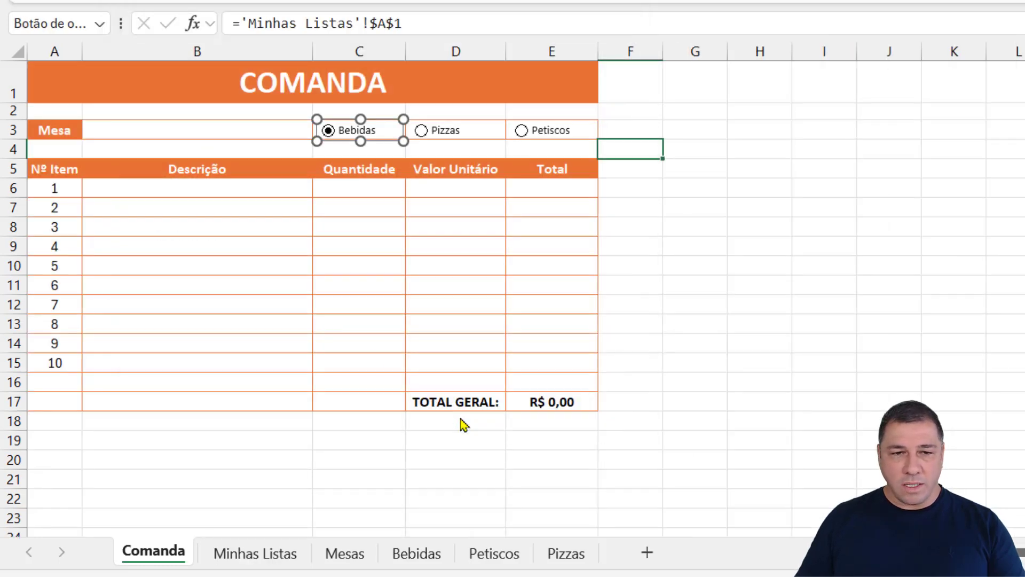
# Check the linked cell A1 on Minhas Listas with Bebidas, Pizzas and Petiscos selected in turn on the Comanda sheet
pyautogui.click(273, 555)
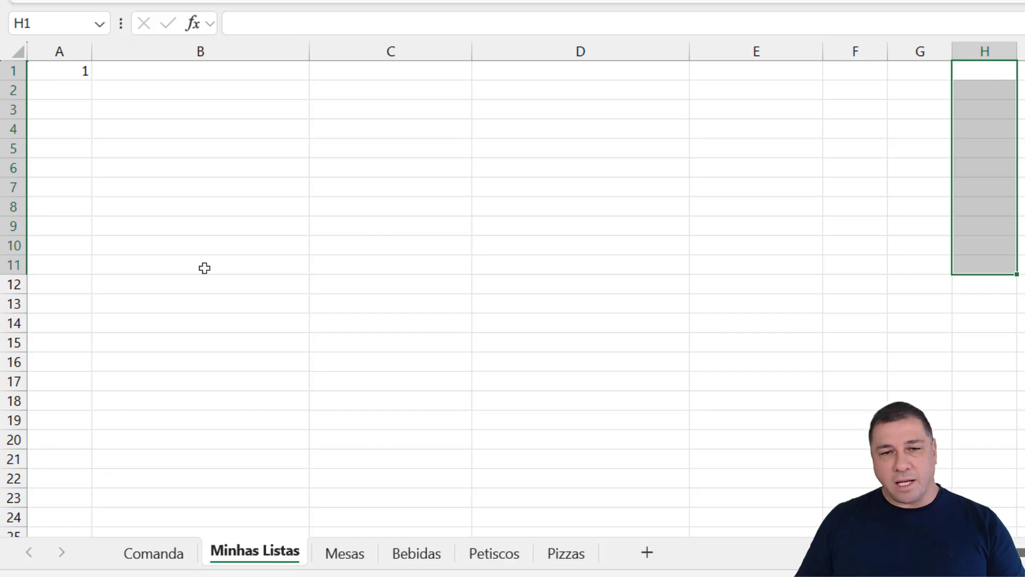
pyautogui.click(77, 73)
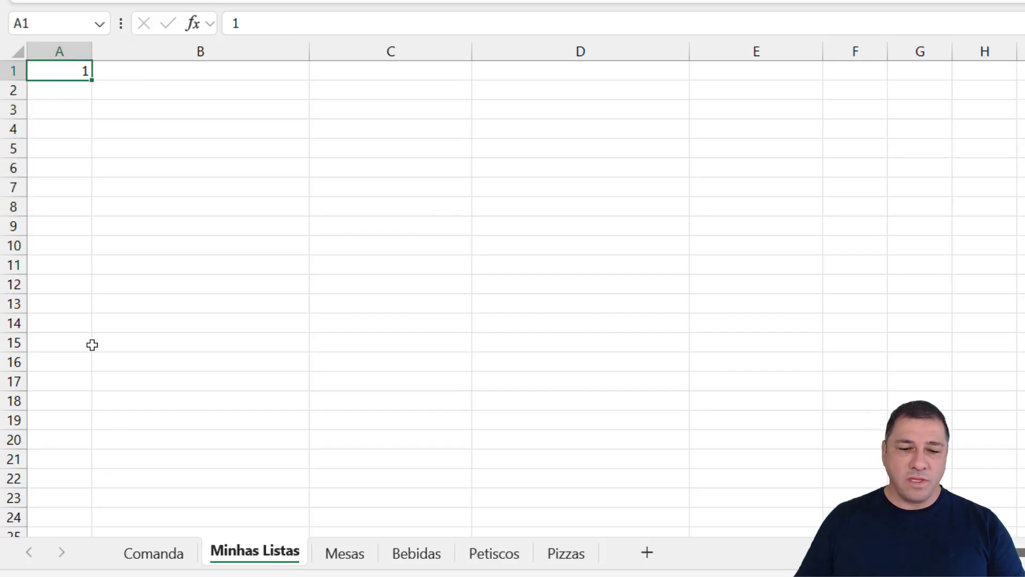
pyautogui.click(163, 551)
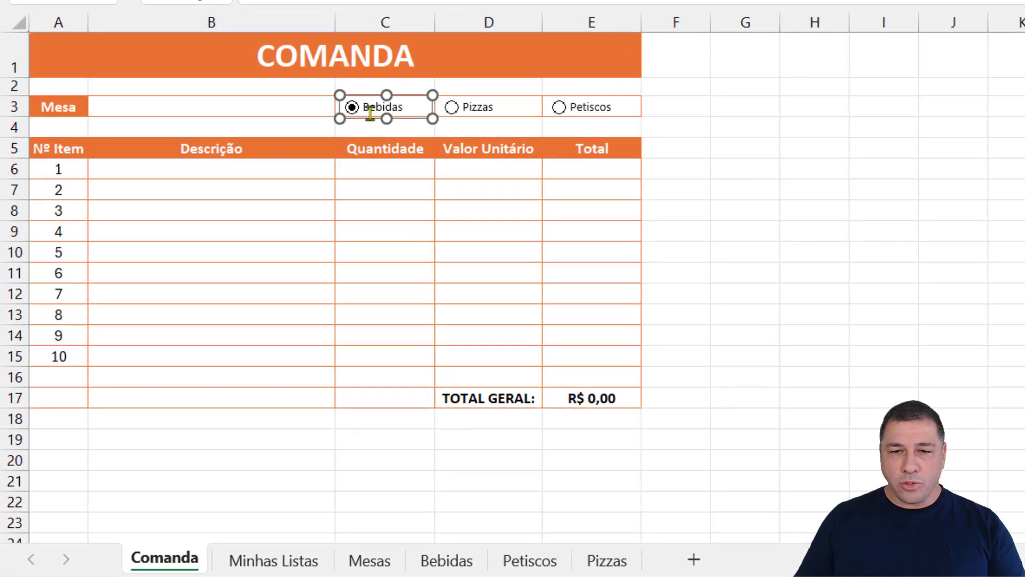
pyautogui.click(692, 132)
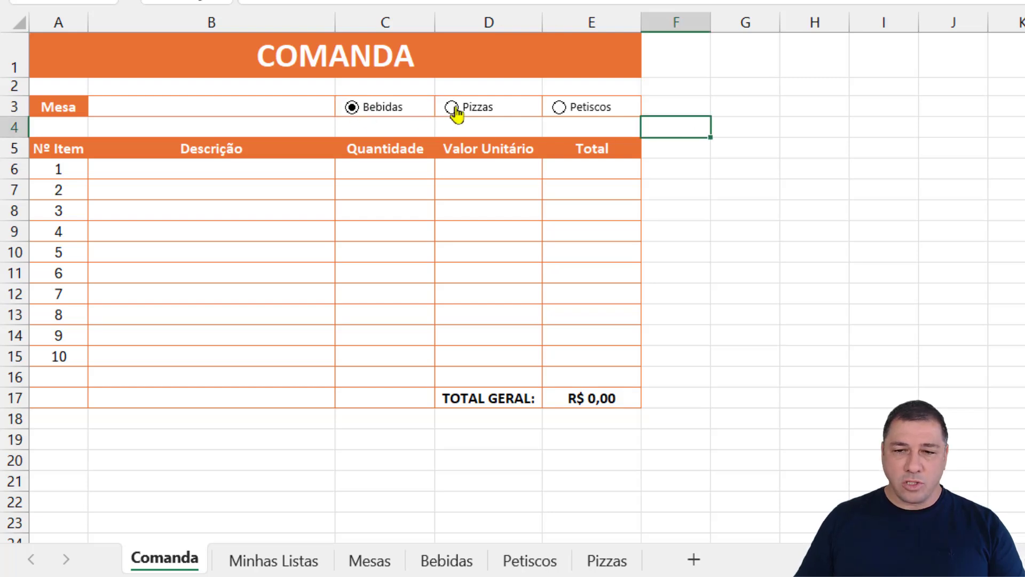
pyautogui.click(257, 560)
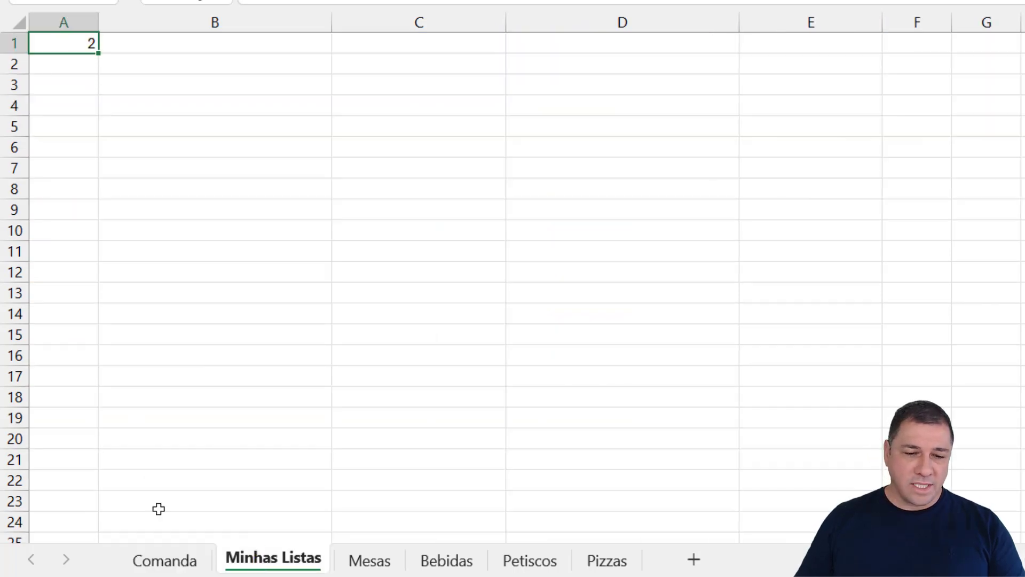
pyautogui.click(165, 558)
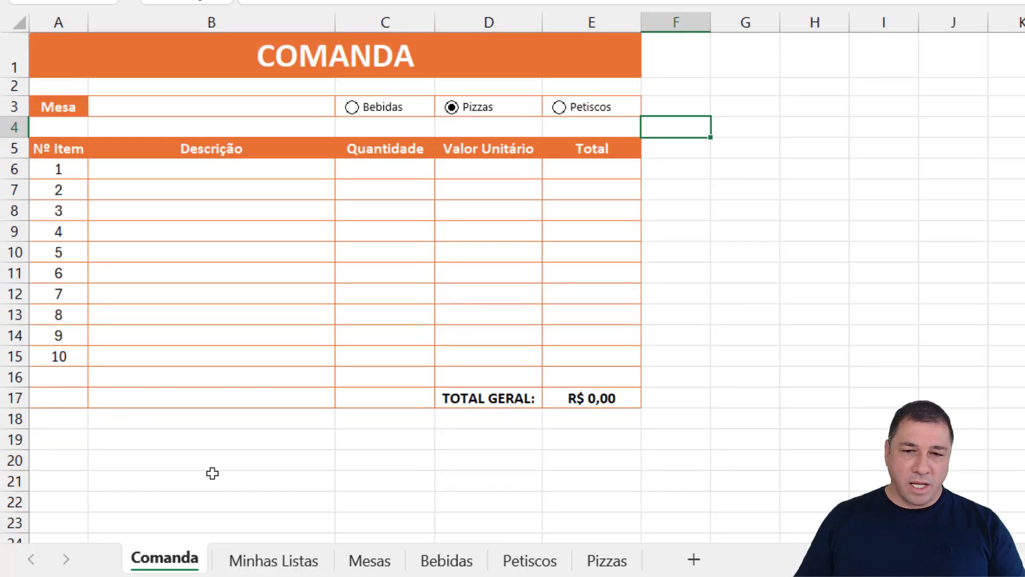
pyautogui.click(559, 108)
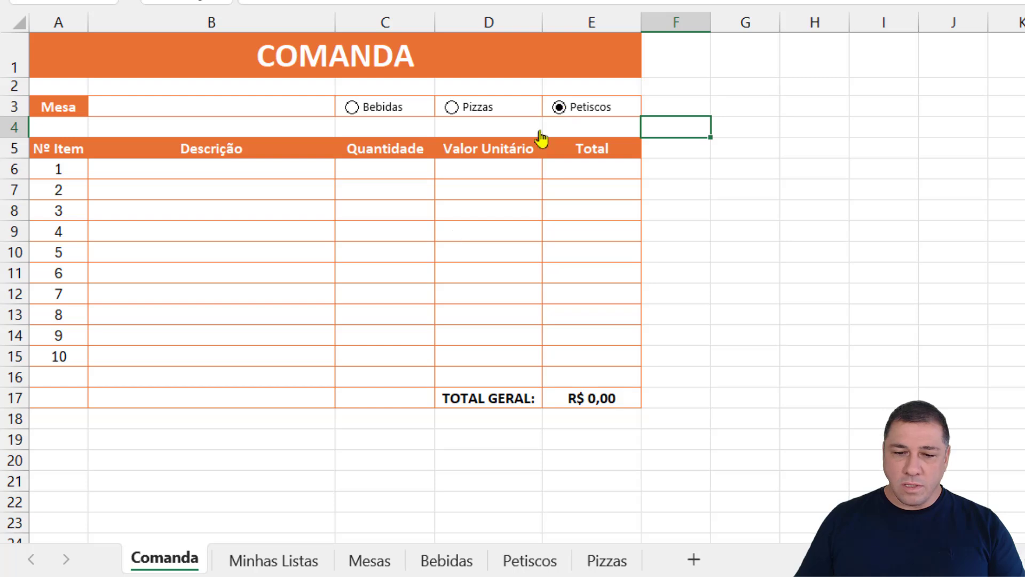
pyautogui.click(267, 562)
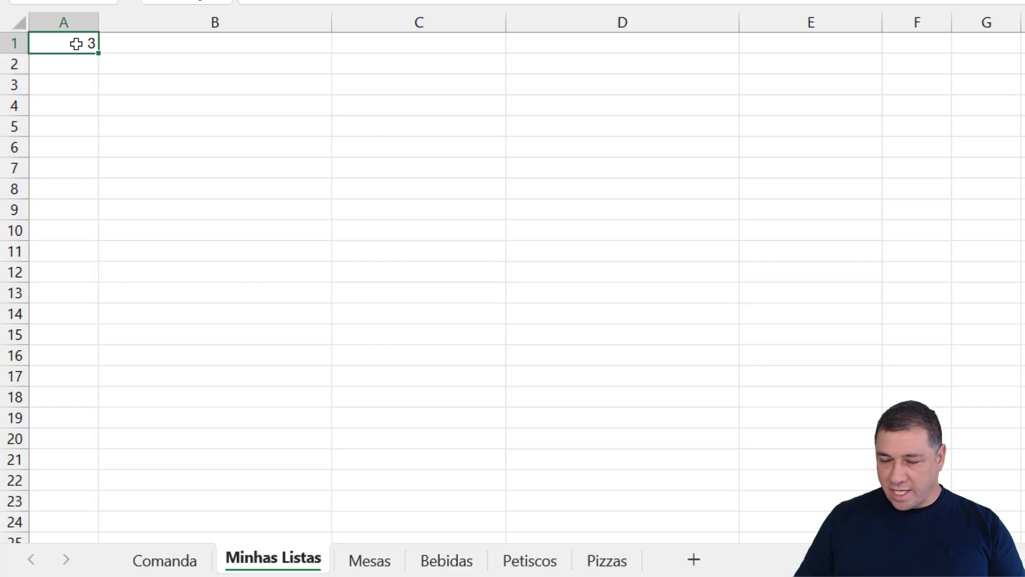
# Test the link in reverse by entering 1 and 2 in cell A1 of Minhas Listas and checking the option buttons on Comanda
pyautogui.press('Return')
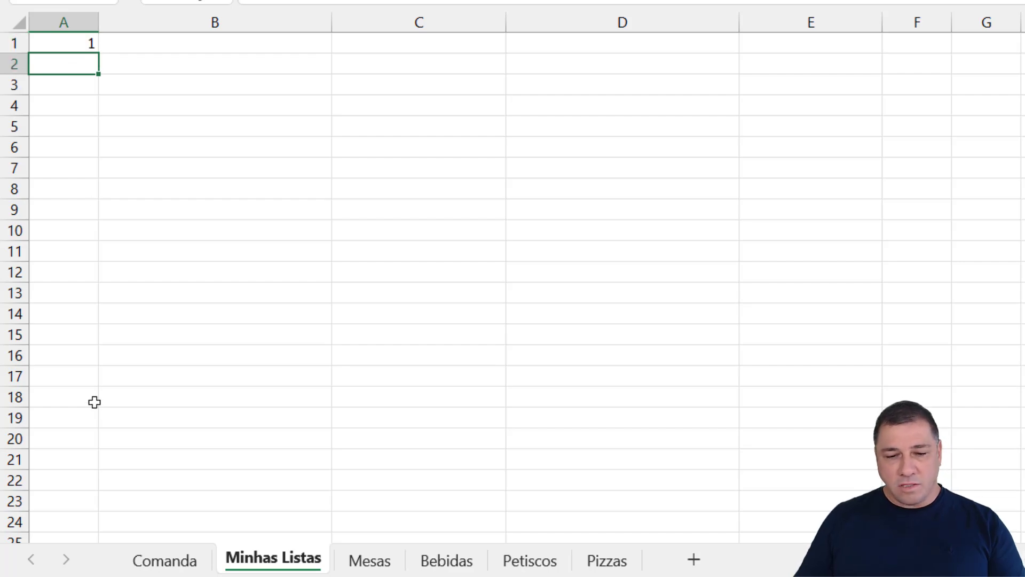
pyautogui.click(166, 558)
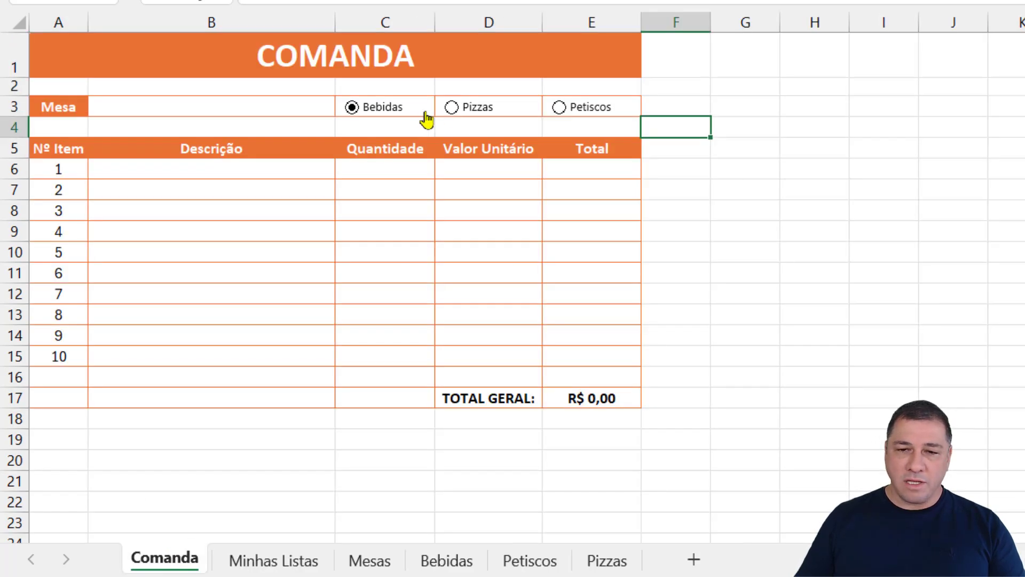
pyautogui.click(299, 561)
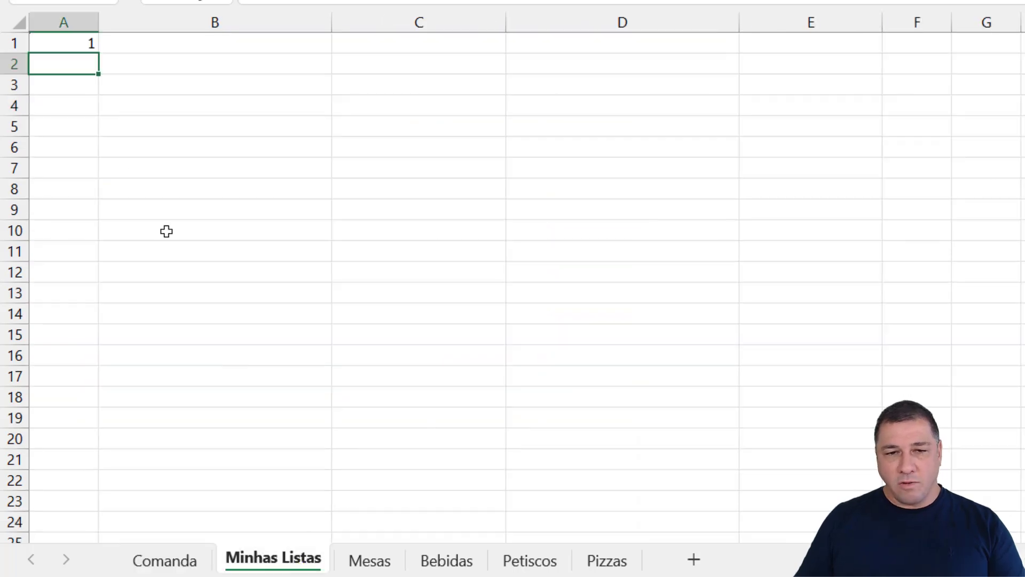
pyautogui.click(79, 47)
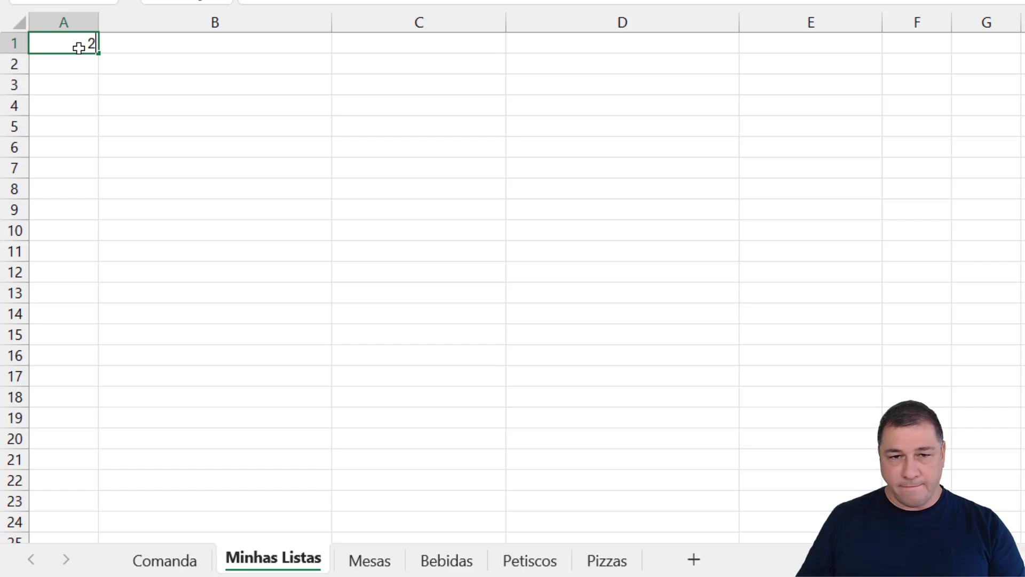
pyautogui.press('Return')
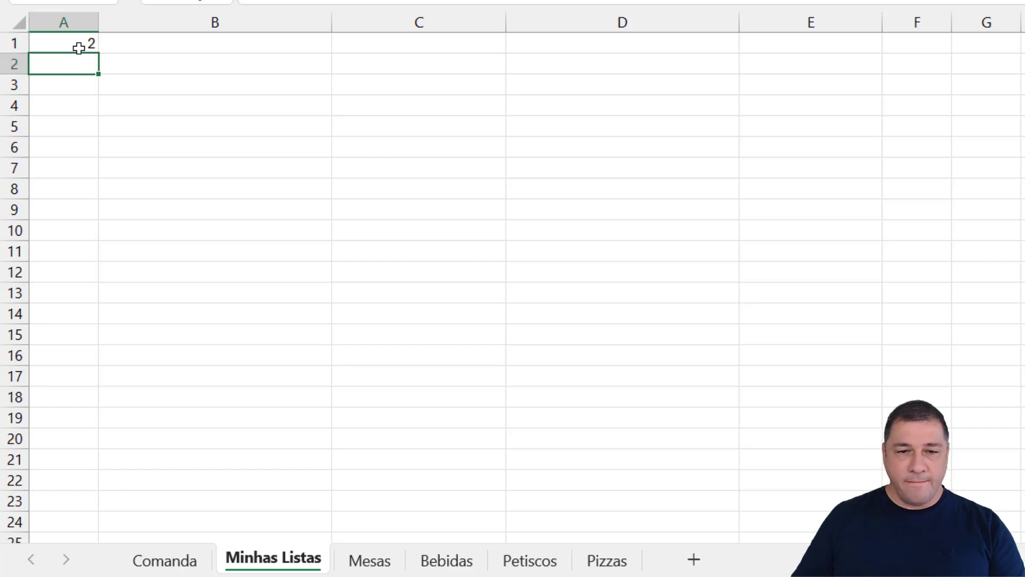
pyautogui.click(165, 558)
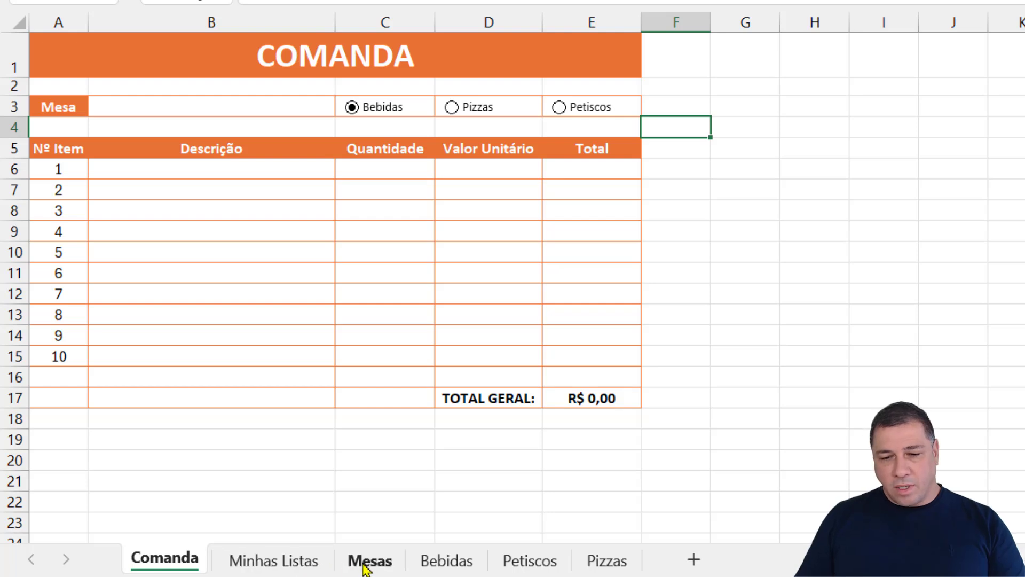
# Select cell B3 on the Comanda sheet and review the table list on the Mesas sheet
pyautogui.click(214, 106)
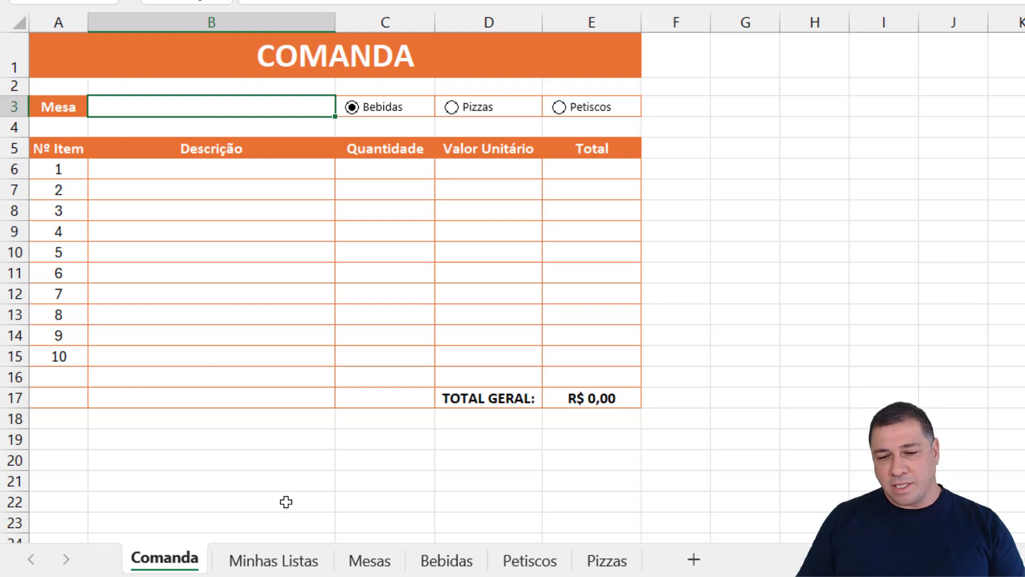
pyautogui.click(377, 561)
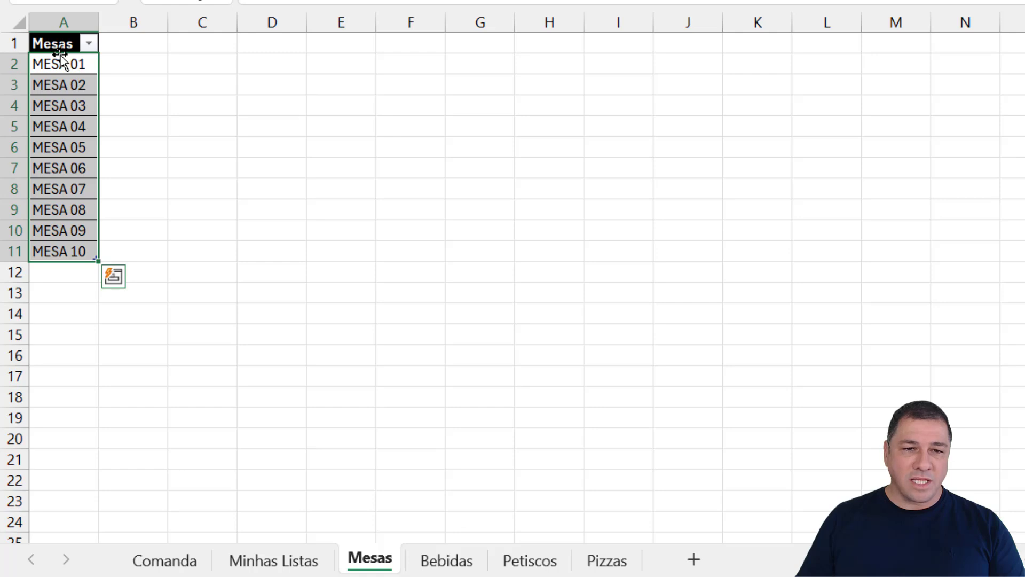
pyautogui.click(188, 566)
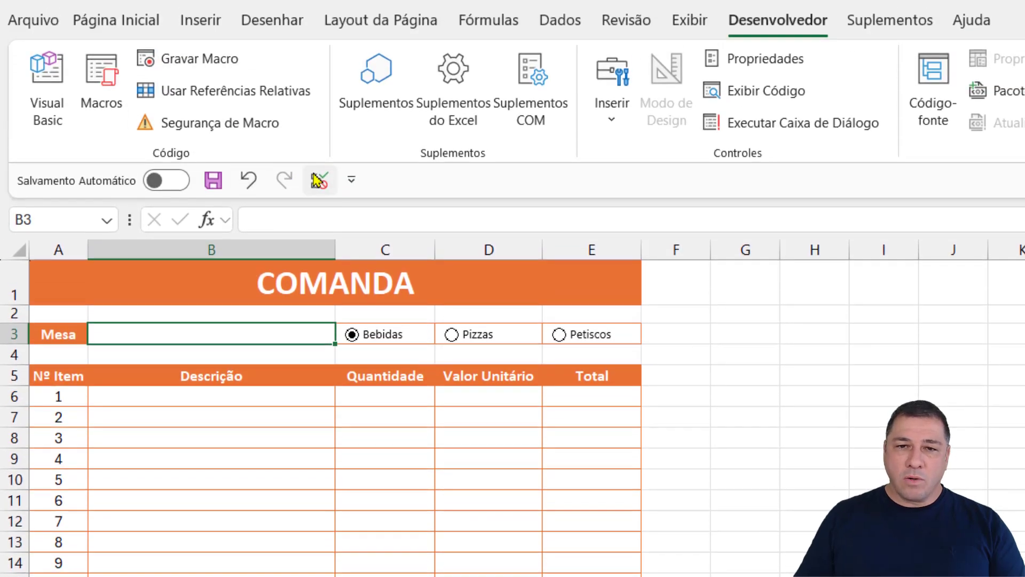
pyautogui.click(562, 23)
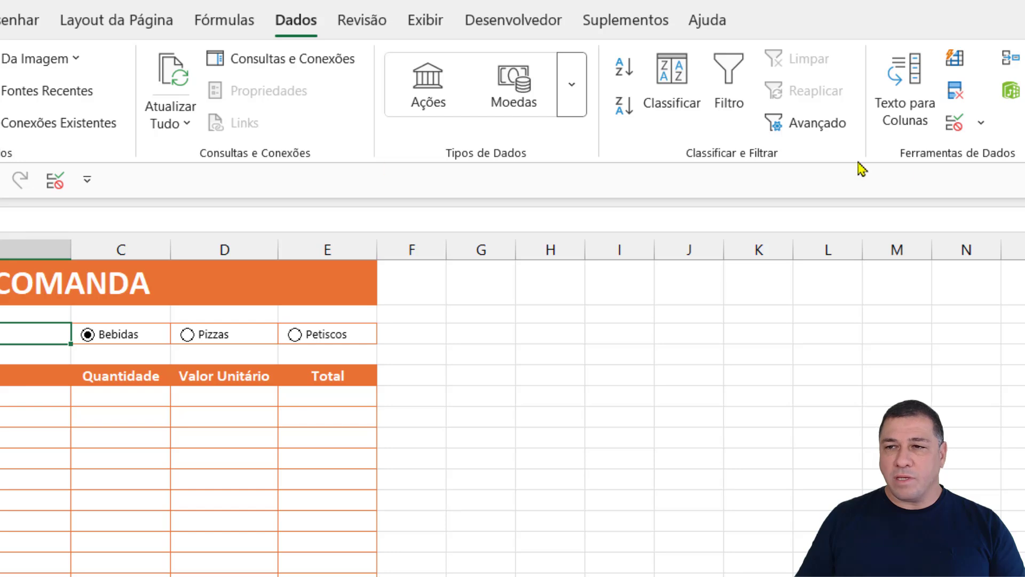
pyautogui.click(53, 181)
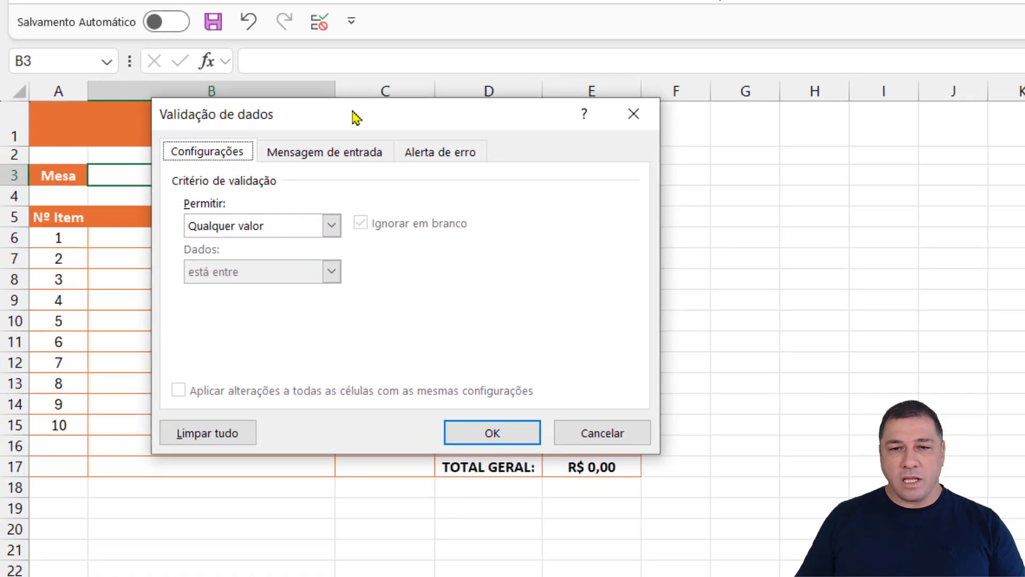
pyautogui.moveTo(357, 117); pyautogui.dragTo(313, 186)
pyautogui.click(288, 295)
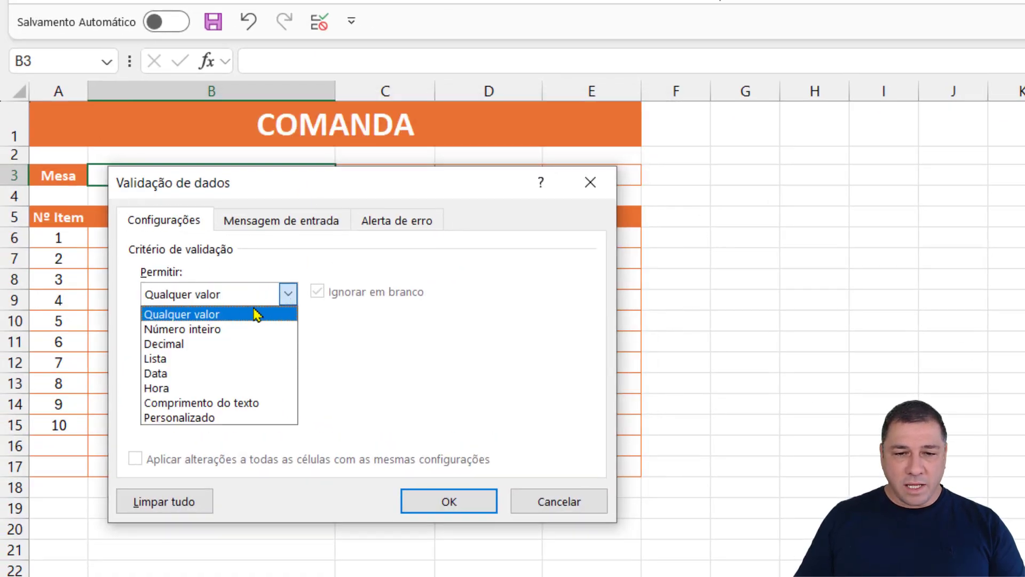
pyautogui.click(177, 358)
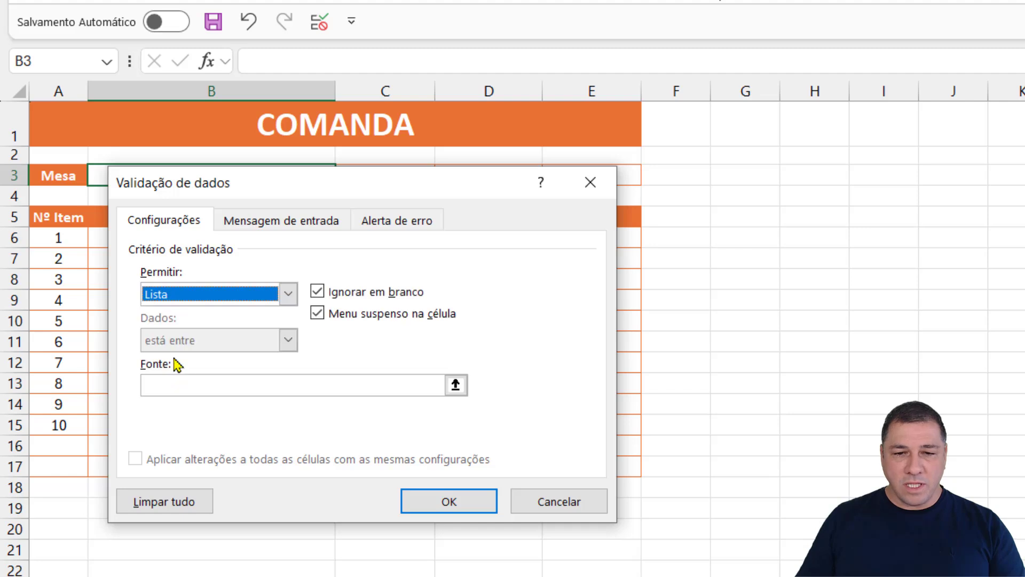
pyautogui.click(172, 385)
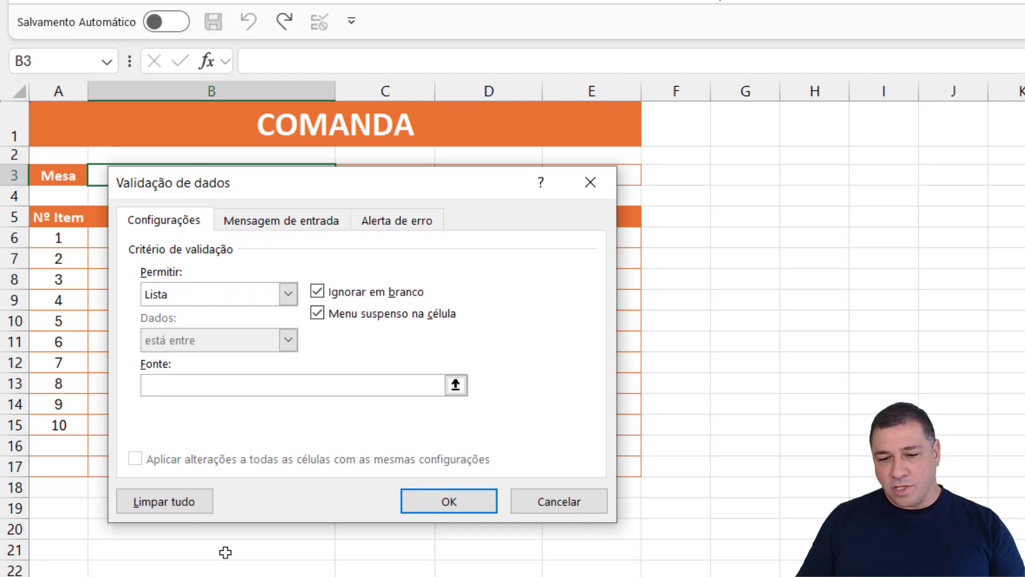
pyautogui.hotkey('ctrl', 'pagedown')
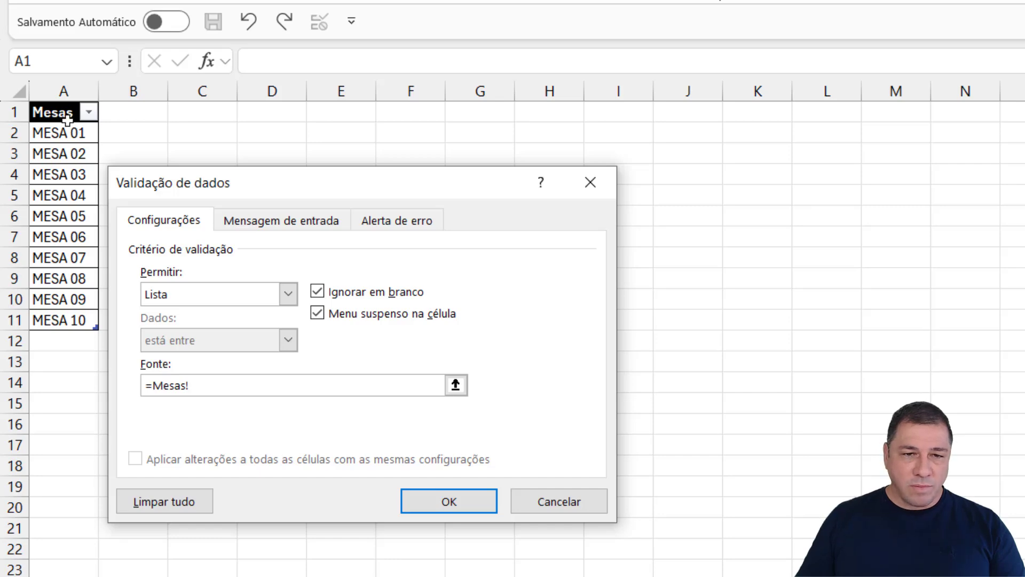
pyautogui.click(69, 103)
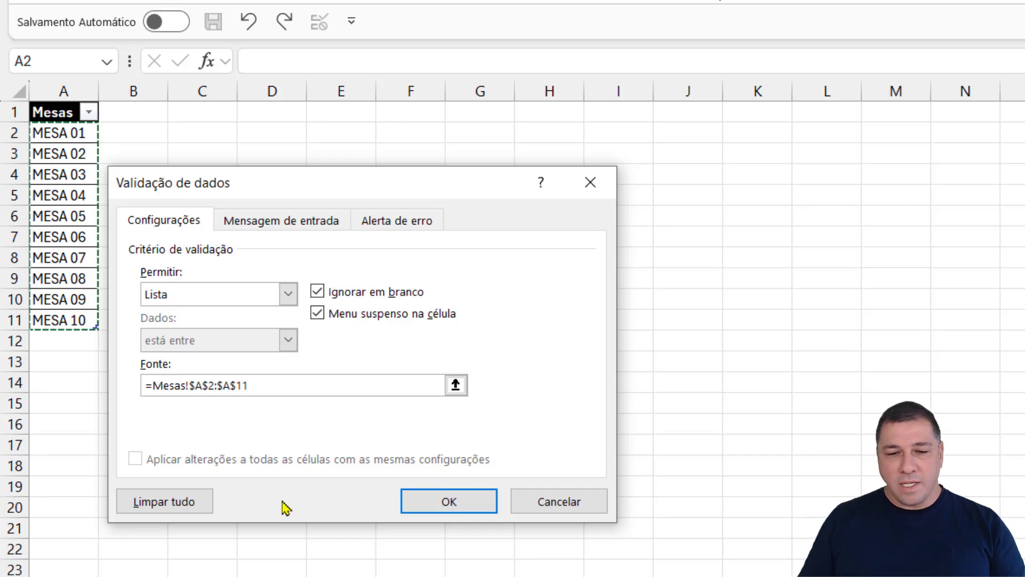
pyautogui.click(552, 505)
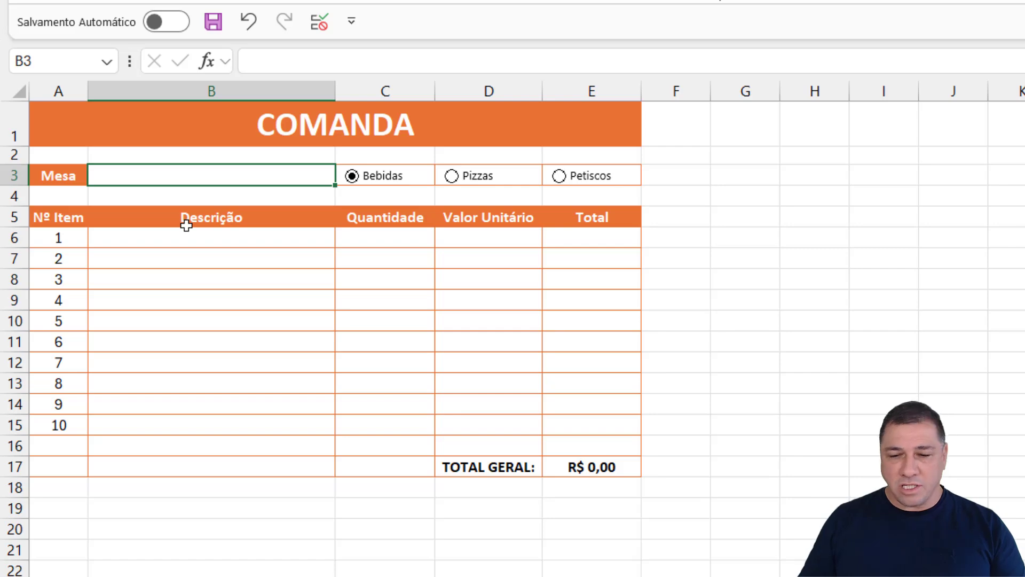
# Enter =tbMesas[Mesas] in cell G1 of the Minhas Listas sheet to bring in the table names
pyautogui.click(336, 569)
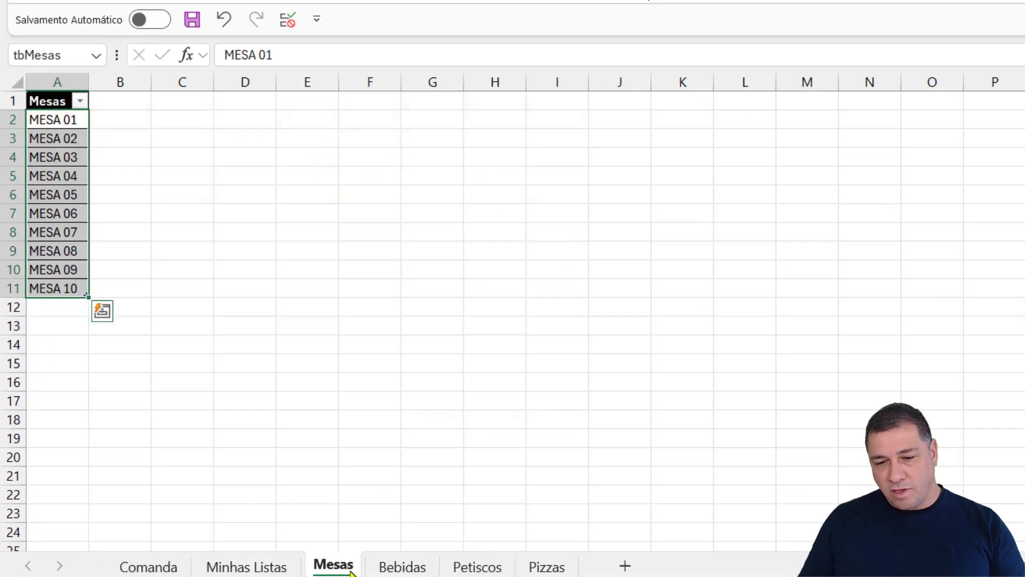
pyautogui.click(269, 572)
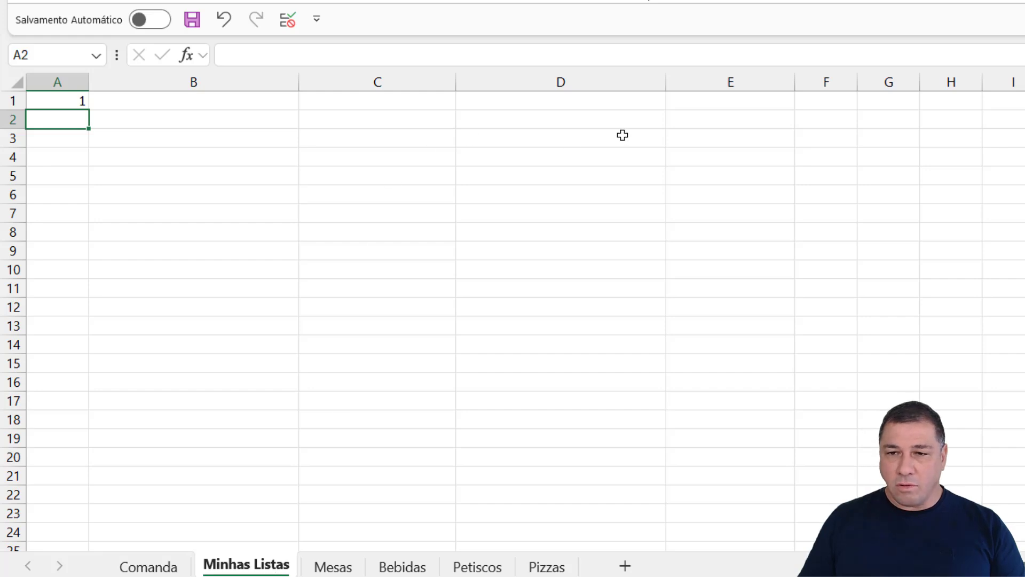
pyautogui.click(897, 101)
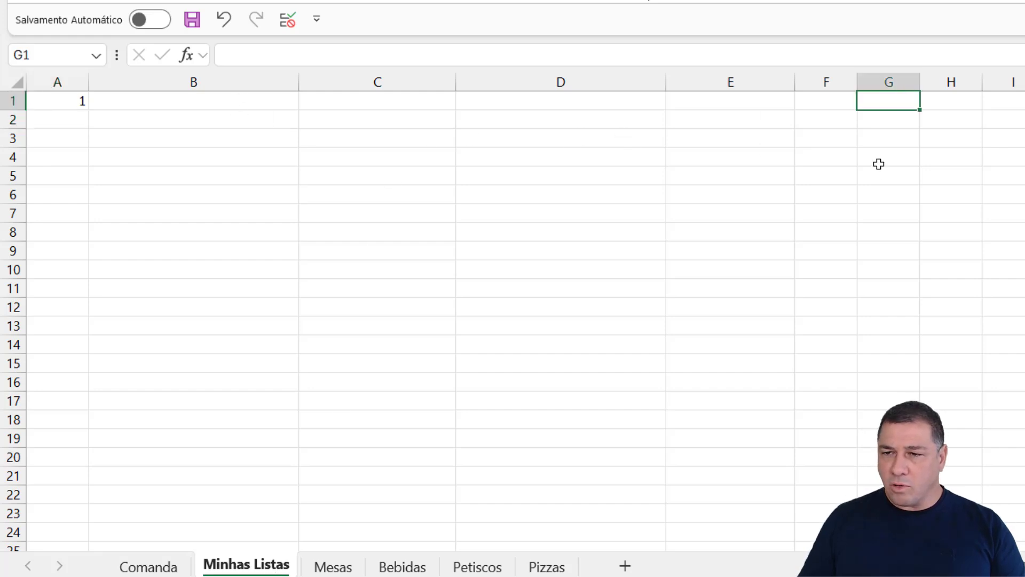
pyautogui.write('=')
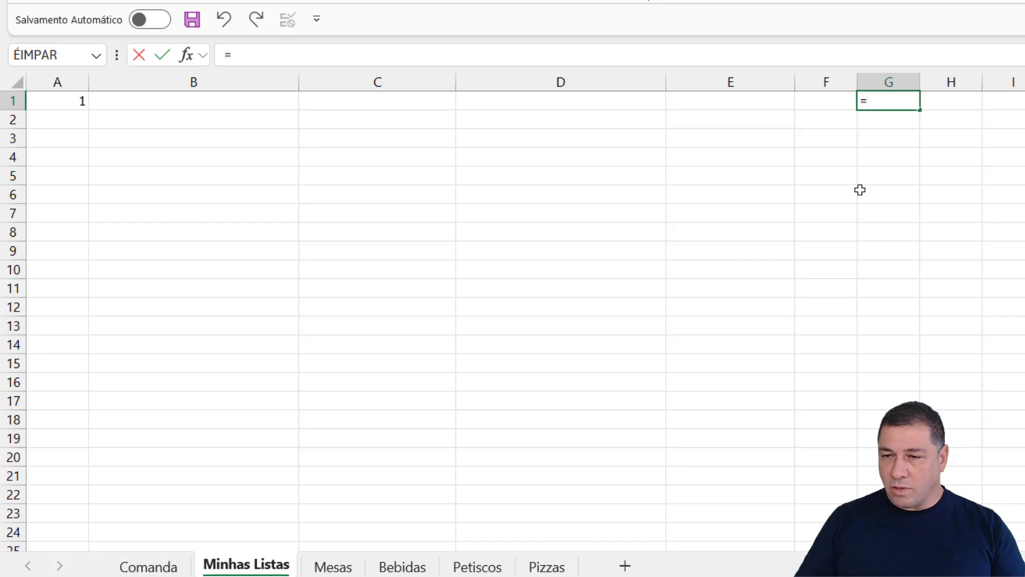
pyautogui.click(343, 570)
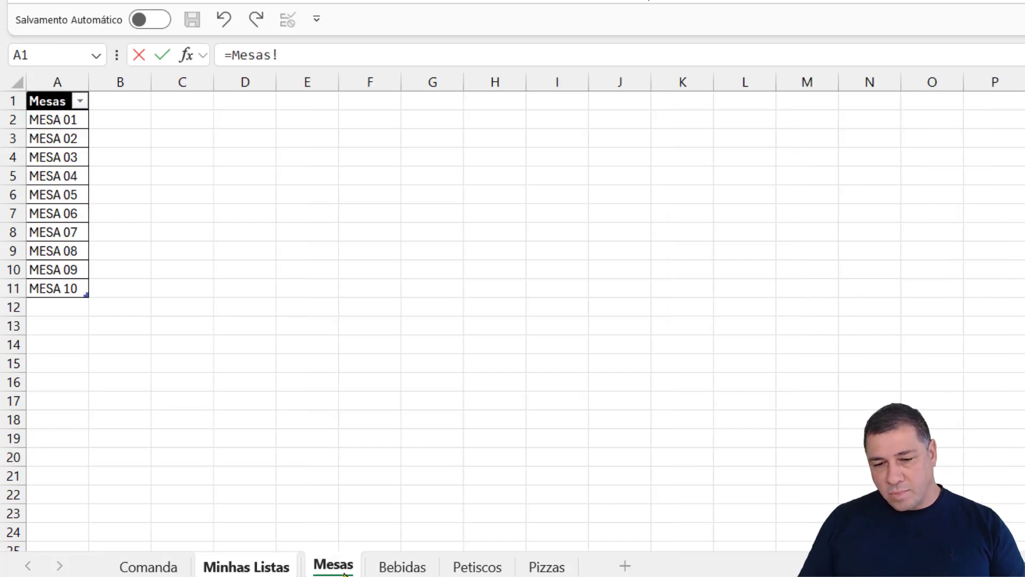
pyautogui.click(59, 88)
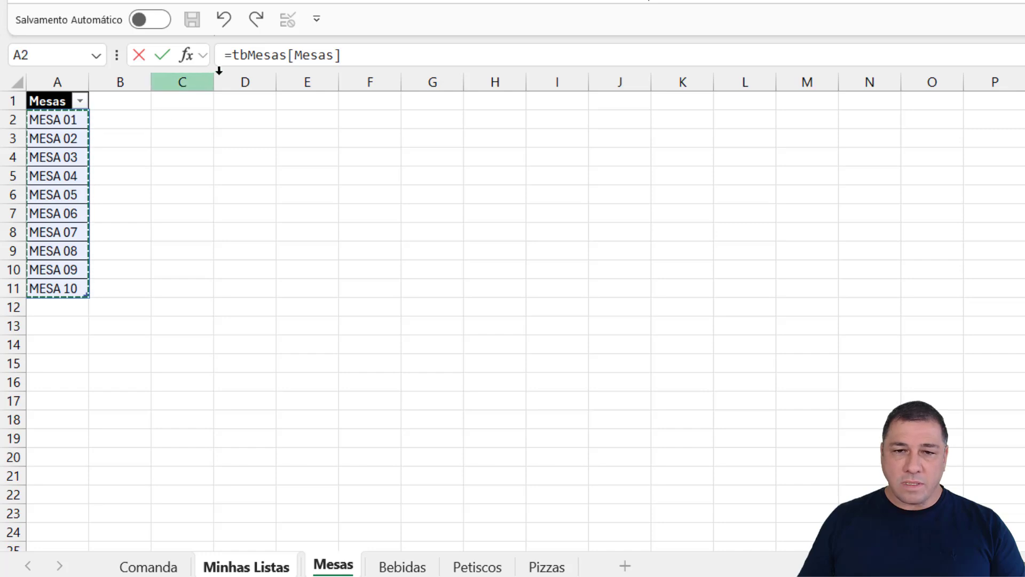
pyautogui.press('Return')
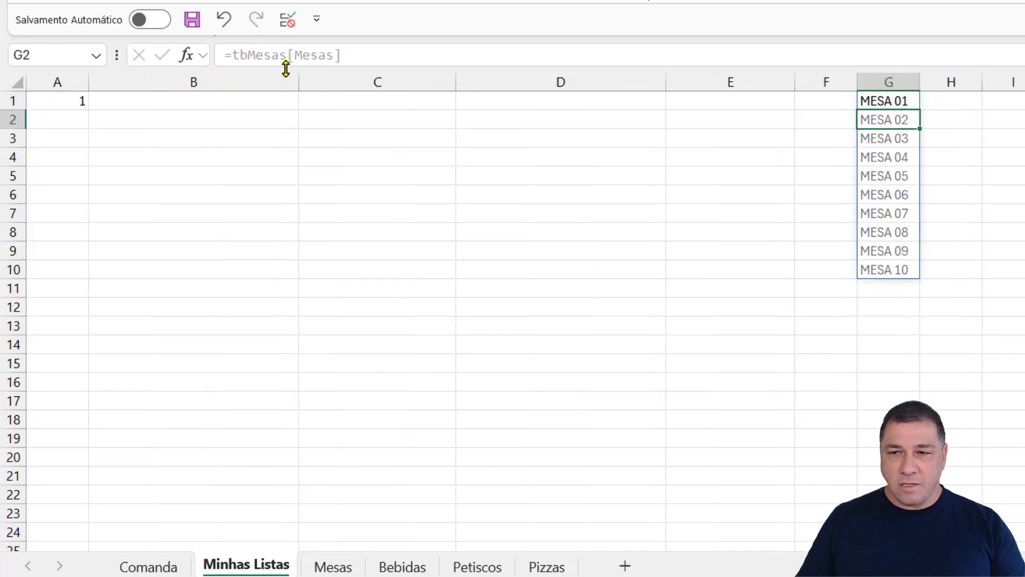
pyautogui.click(891, 106)
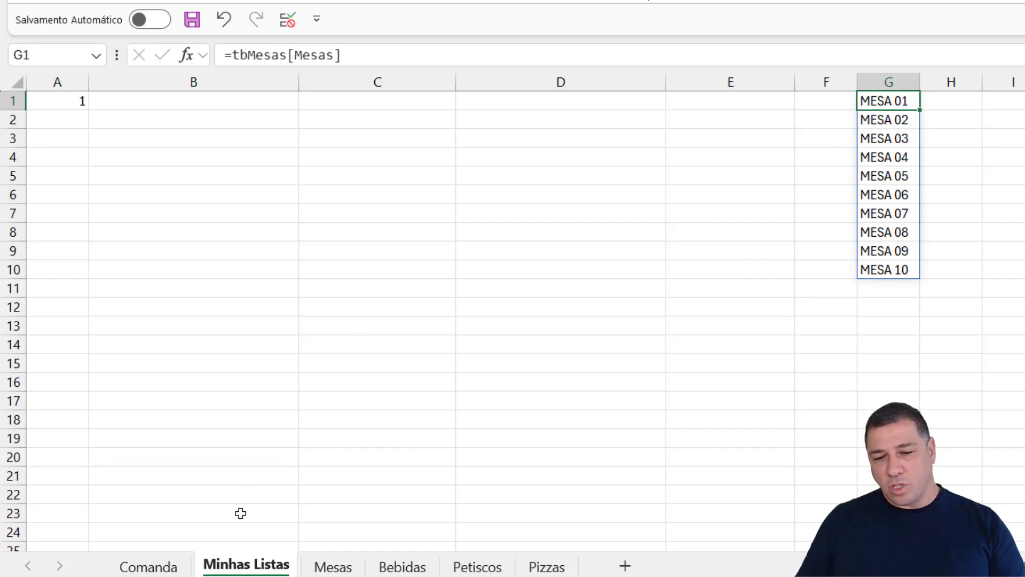
# Add list validation to cell B3 on Comanda with source ='Minhas Listas'!$G$1# and open its drop-down
pyautogui.click(149, 567)
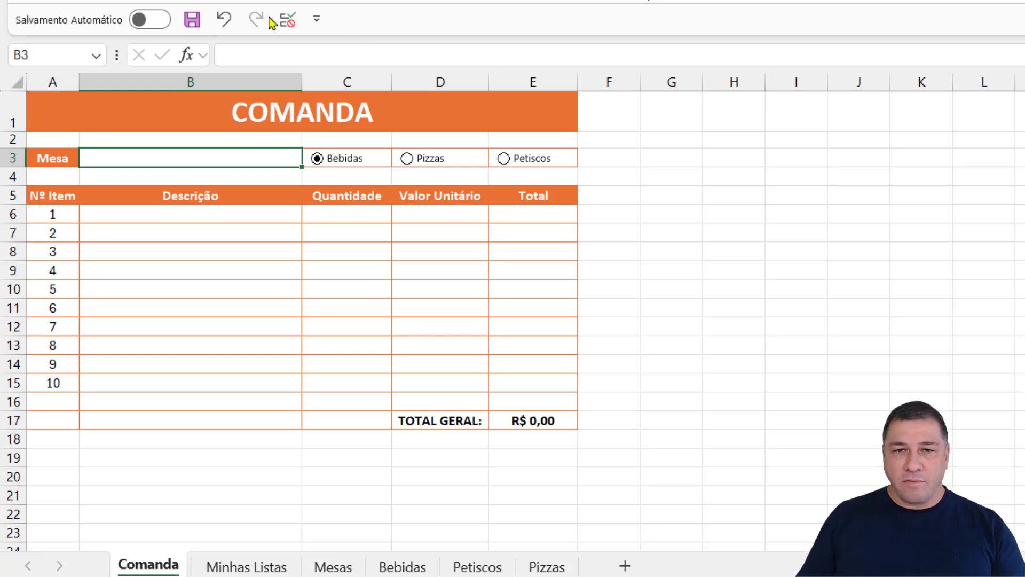
pyautogui.click(288, 20)
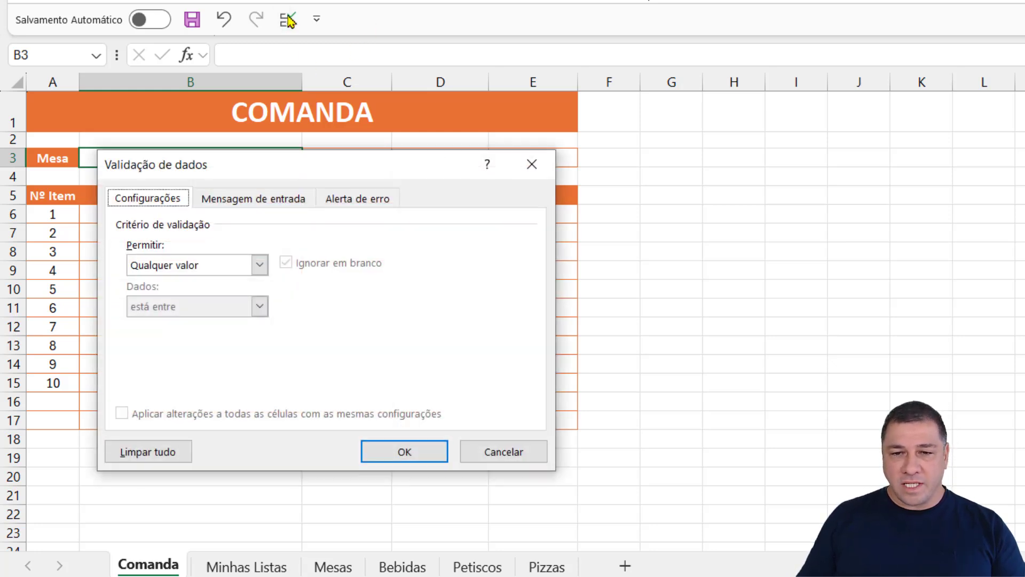
pyautogui.click(260, 266)
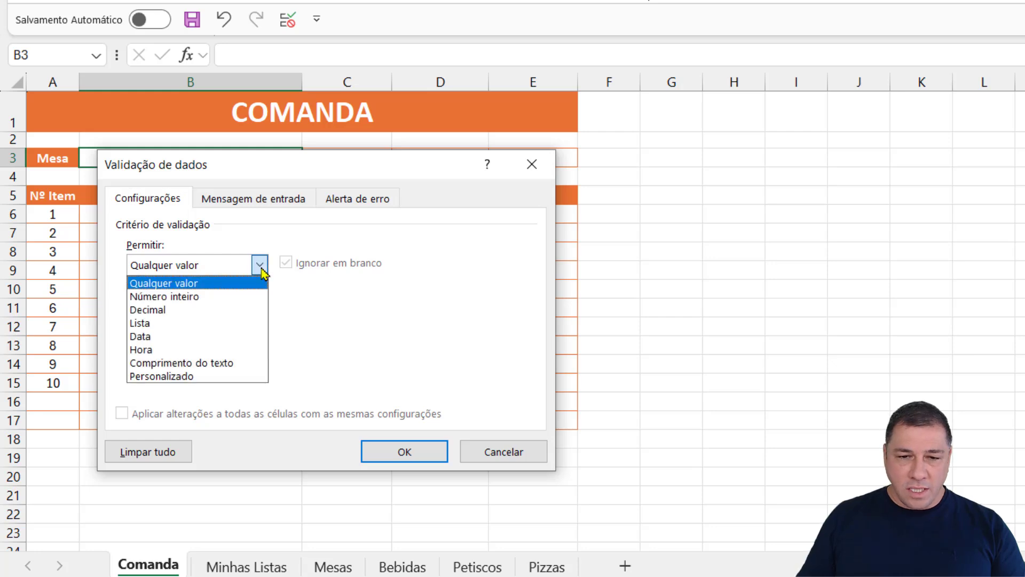
pyautogui.click(161, 323)
pyautogui.click(149, 345)
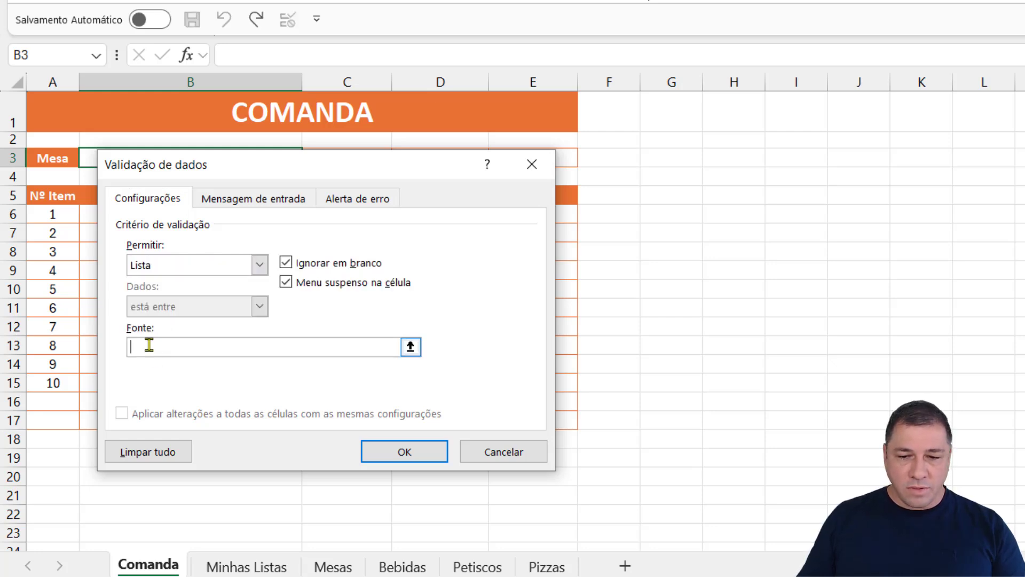
pyautogui.click(270, 565)
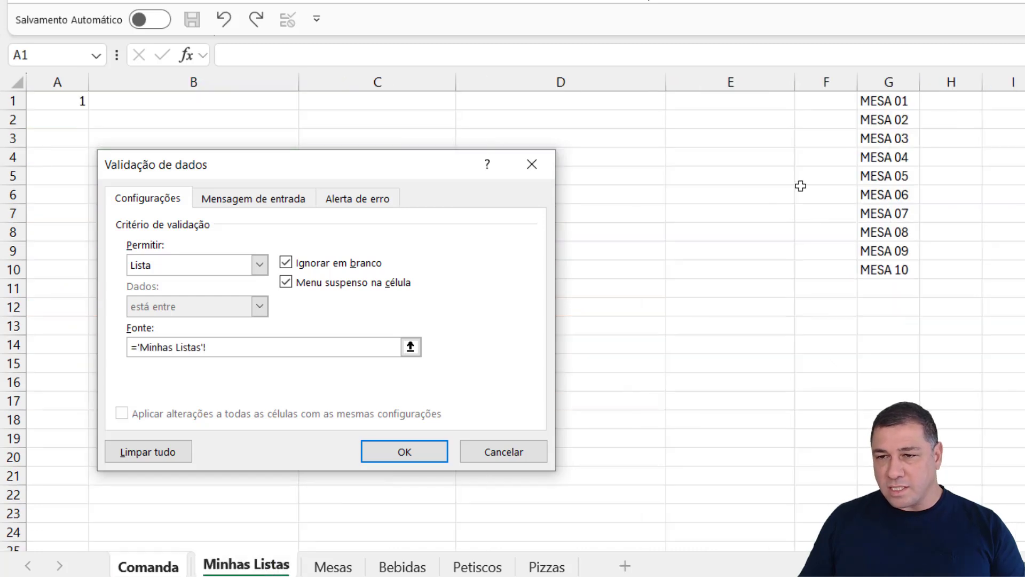
pyautogui.click(882, 101)
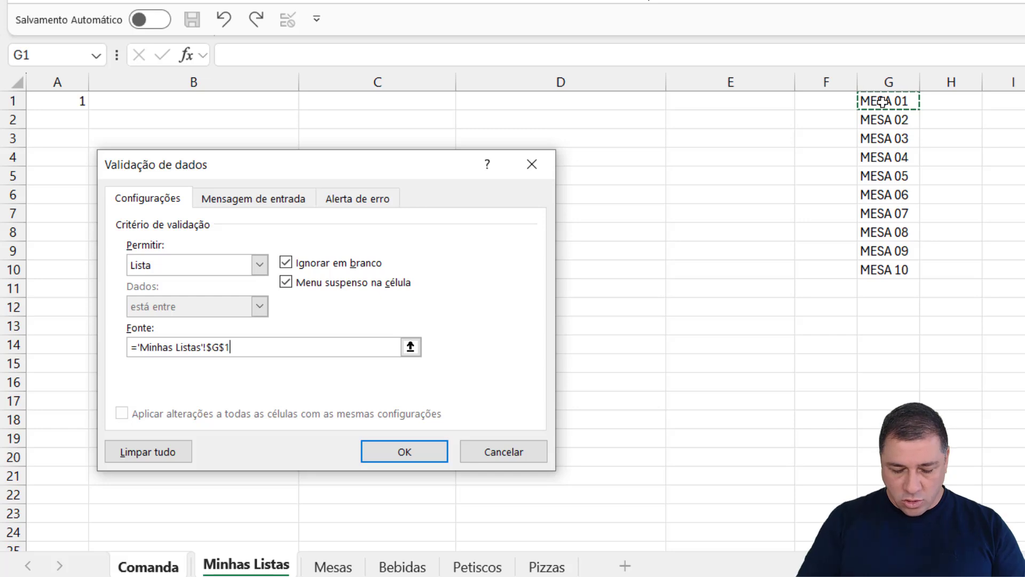
pyautogui.write('#')
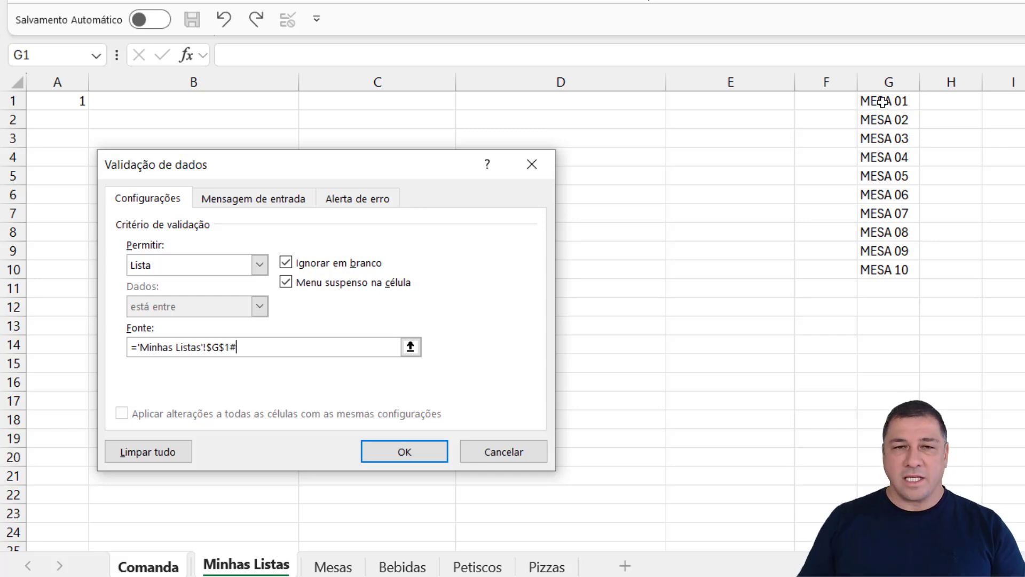
pyautogui.click(422, 452)
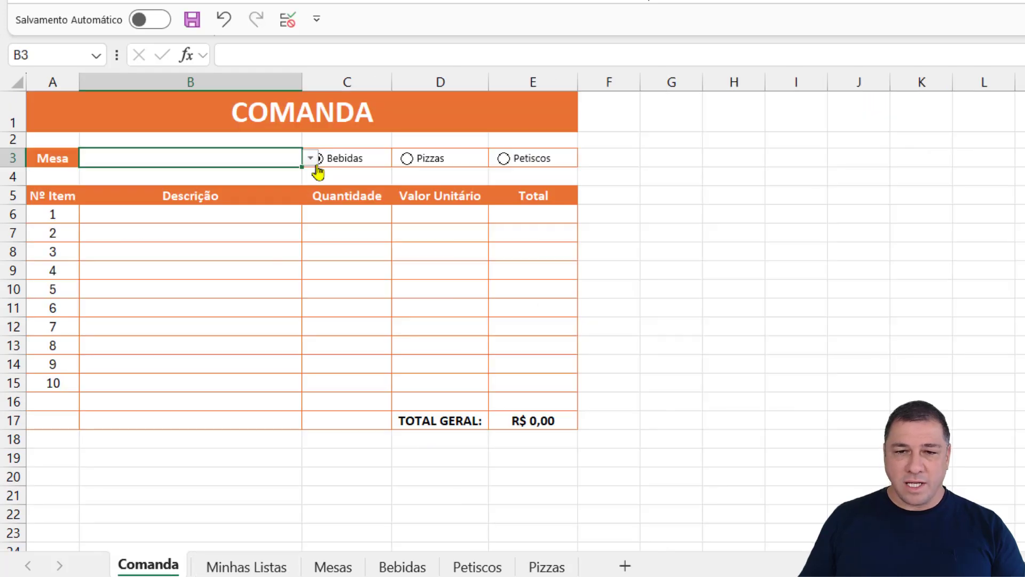
pyautogui.click(311, 159)
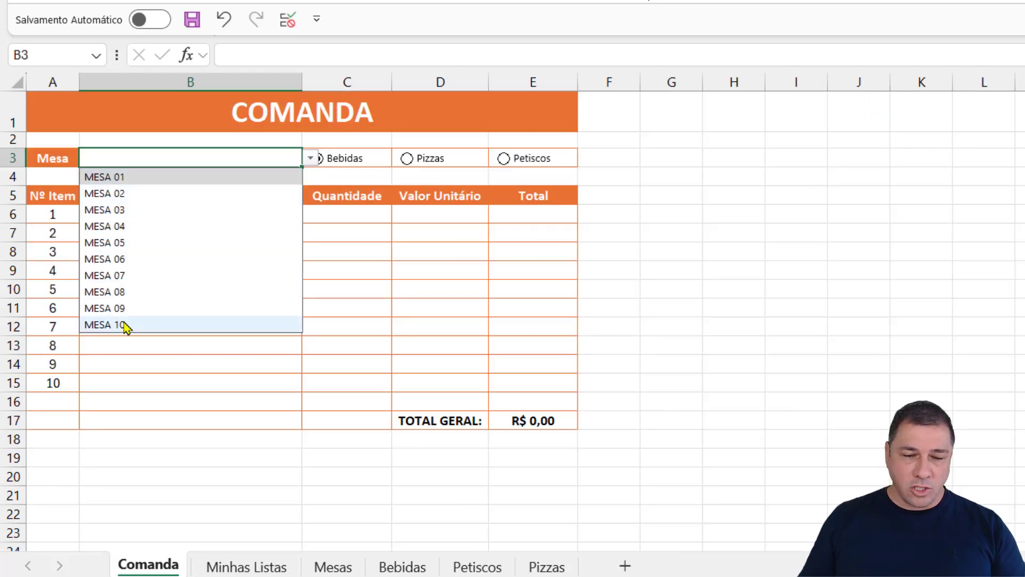
# Extend the Mesas table list with MESA 11 and MESA 12 and check the B3 drop-down on Comanda
pyautogui.click(341, 567)
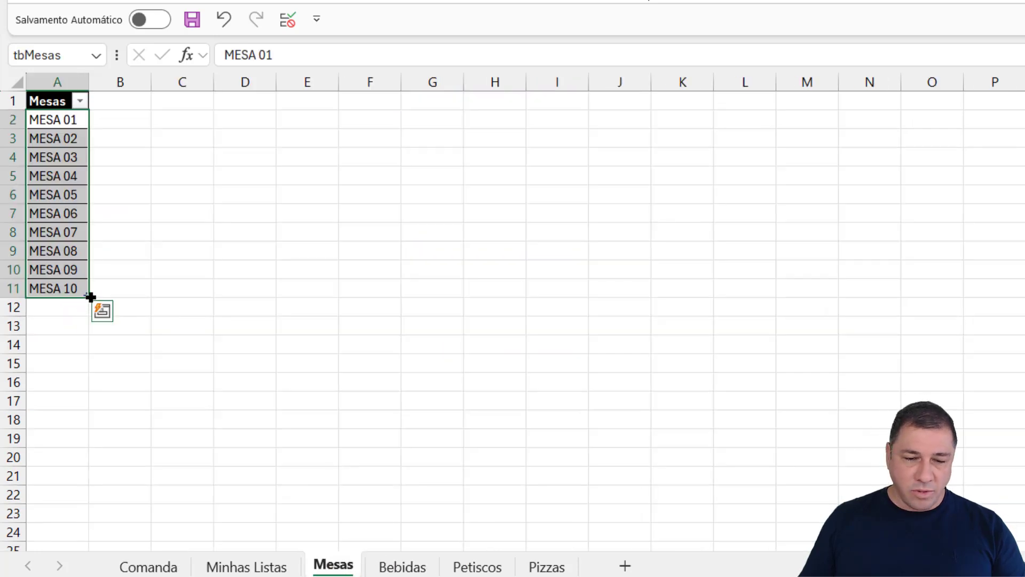
pyautogui.click(69, 289)
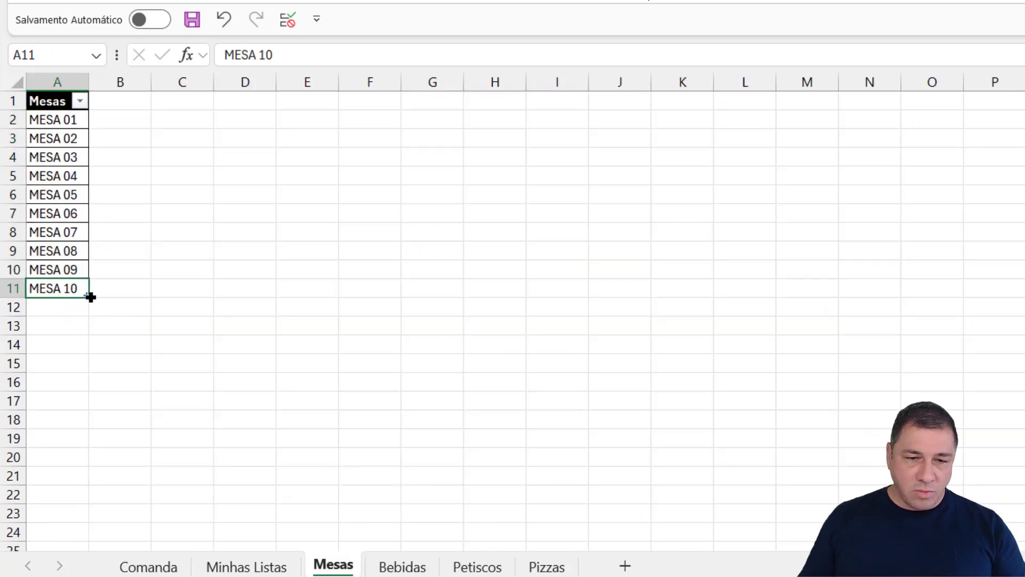
pyautogui.moveTo(91, 297); pyautogui.dragTo(91, 333)
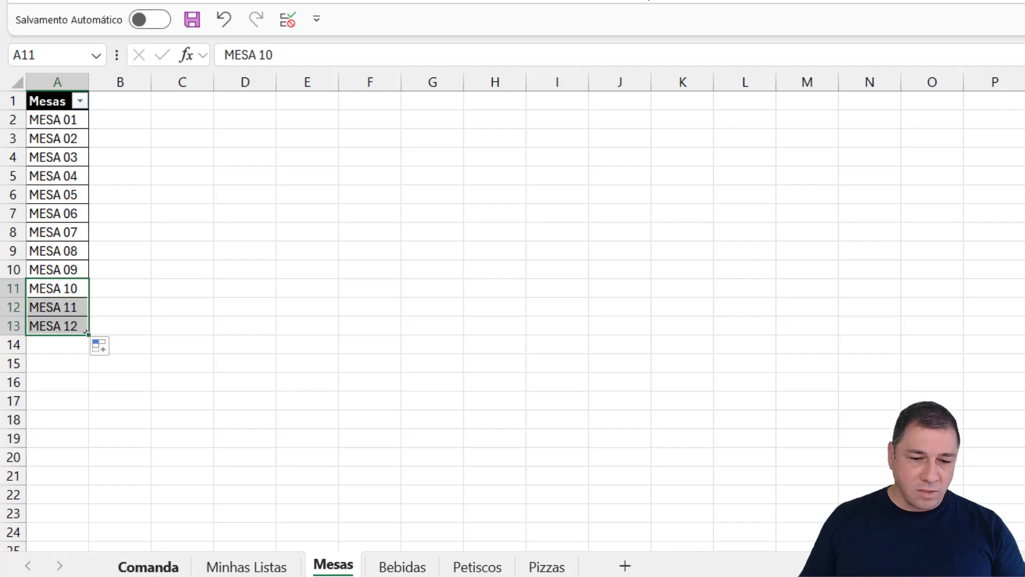
pyautogui.click(163, 565)
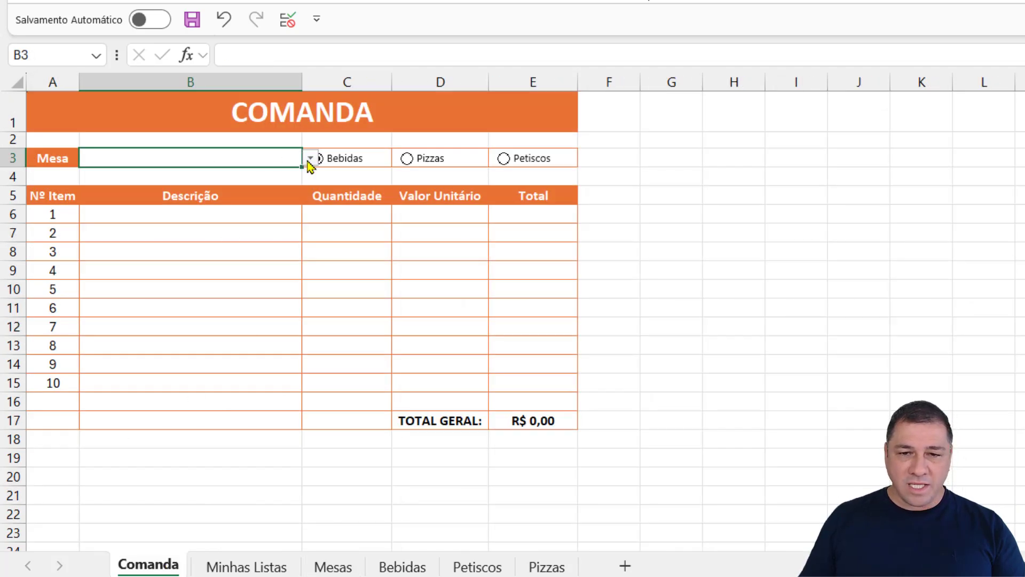
pyautogui.click(309, 159)
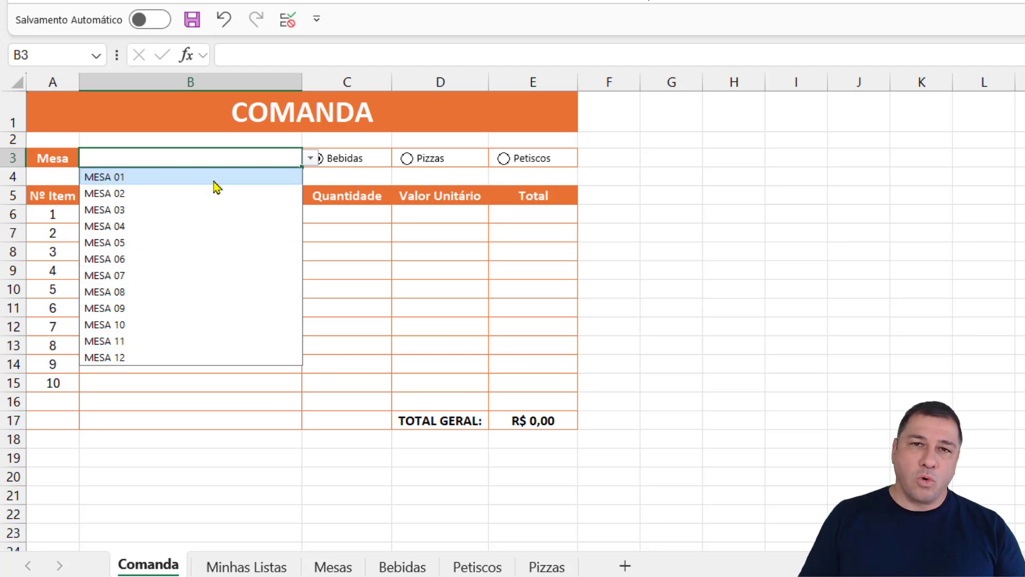
# Choose MESA 01 from the drop-down in cell B3 of the Comanda sheet
pyautogui.click(188, 154)
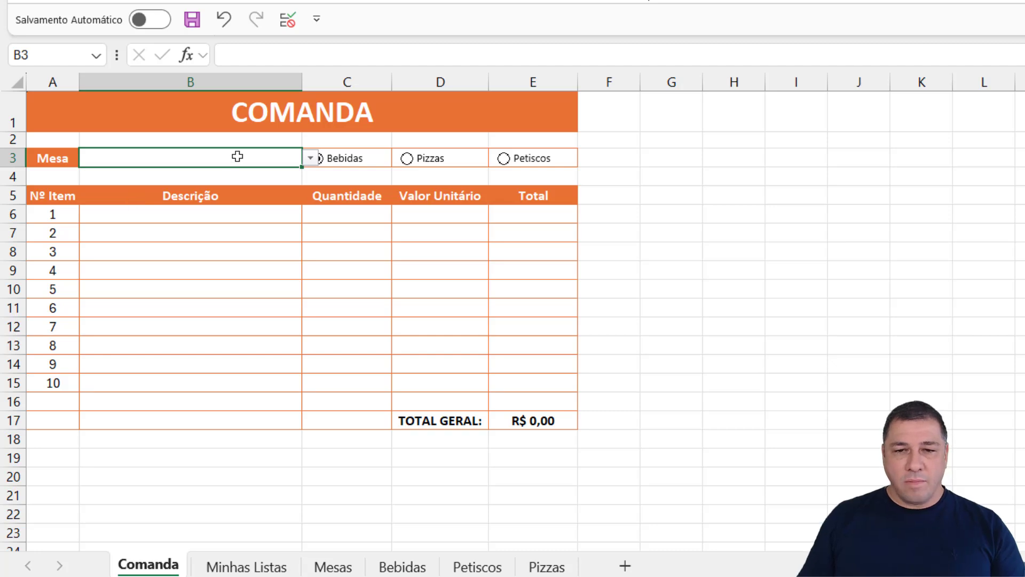
pyautogui.click(310, 157)
pyautogui.click(134, 180)
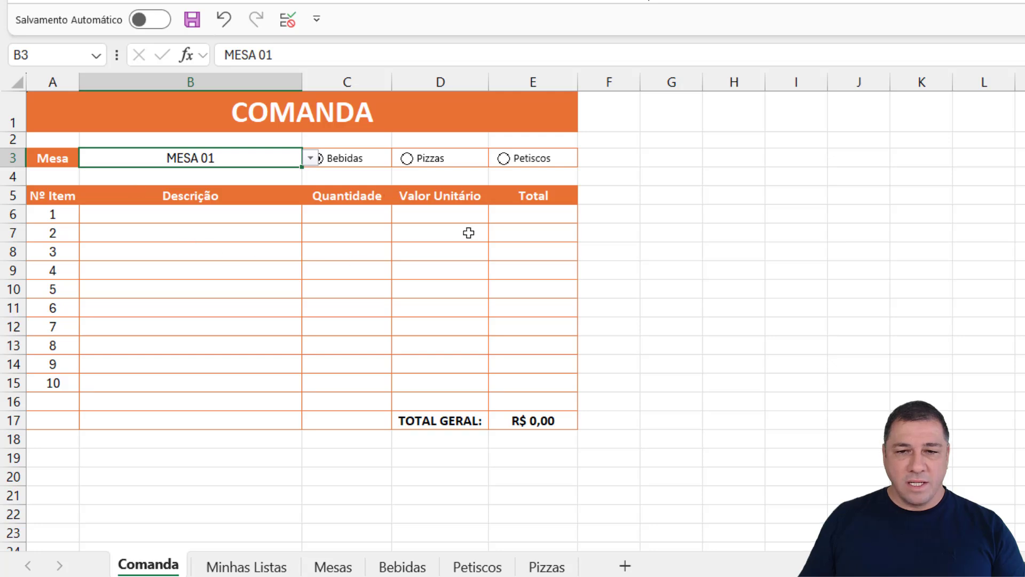
# Examine the first item row on Comanda, including the formulas in the Valor Unitário and Total cells D6 and E6
pyautogui.click(611, 193)
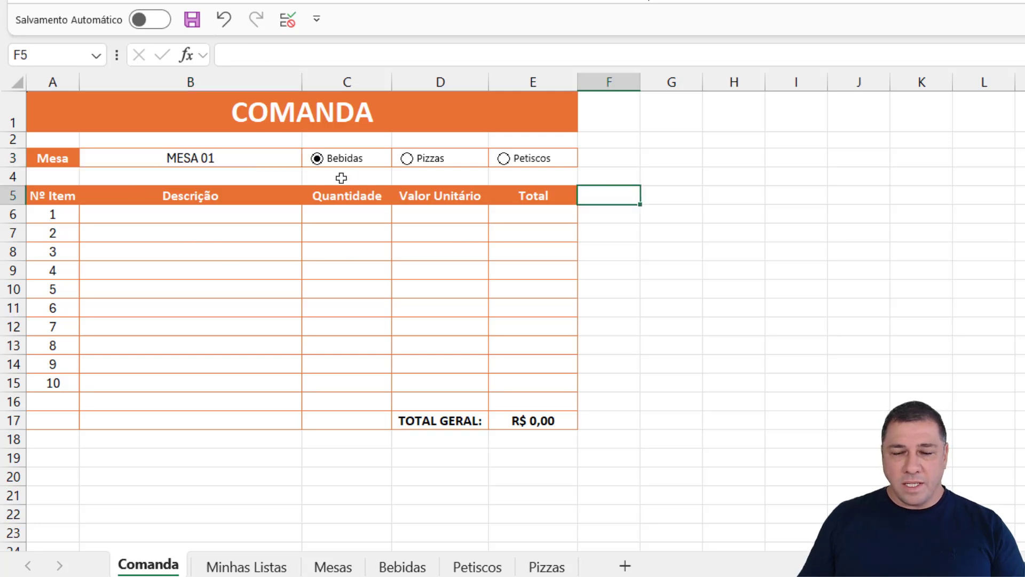
pyautogui.click(205, 217)
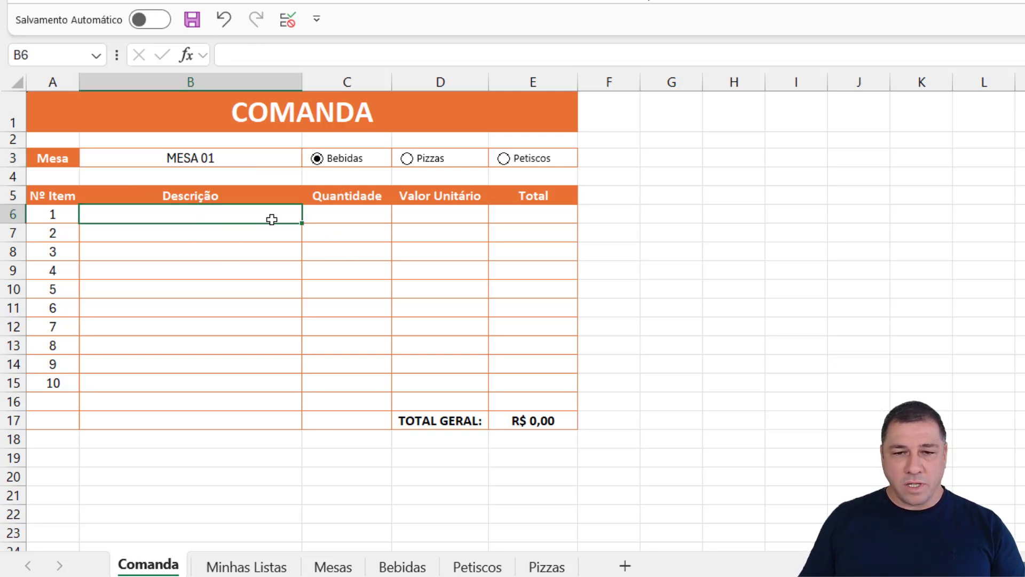
pyautogui.click(320, 217)
pyautogui.click(415, 218)
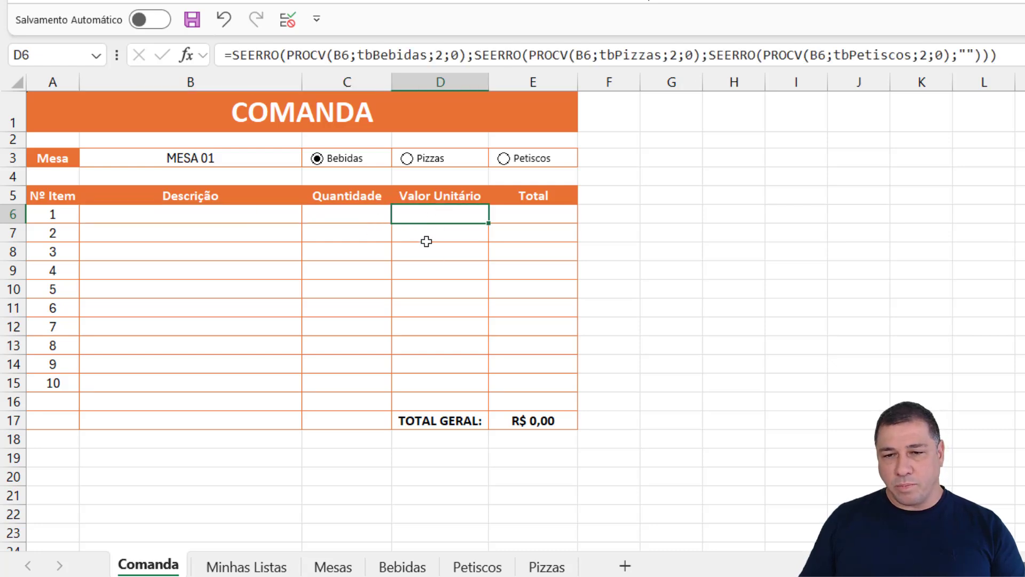
pyautogui.click(532, 214)
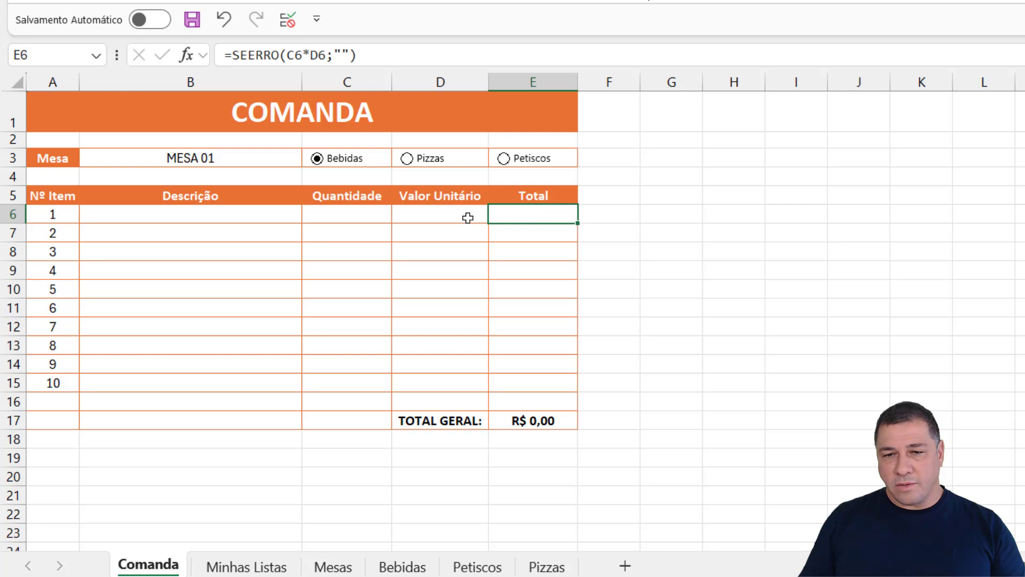
pyautogui.click(336, 217)
pyautogui.click(550, 214)
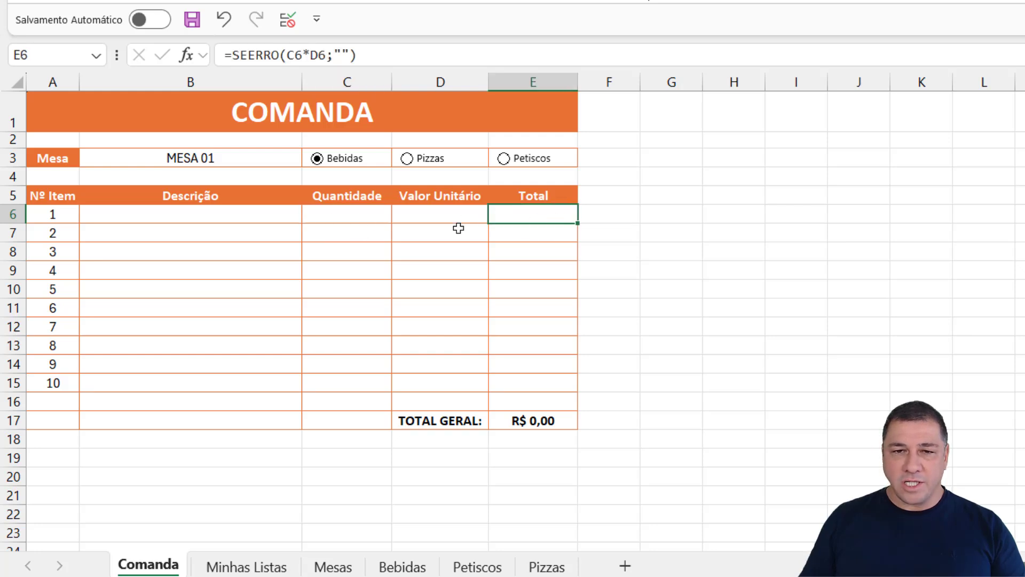
pyautogui.click(419, 215)
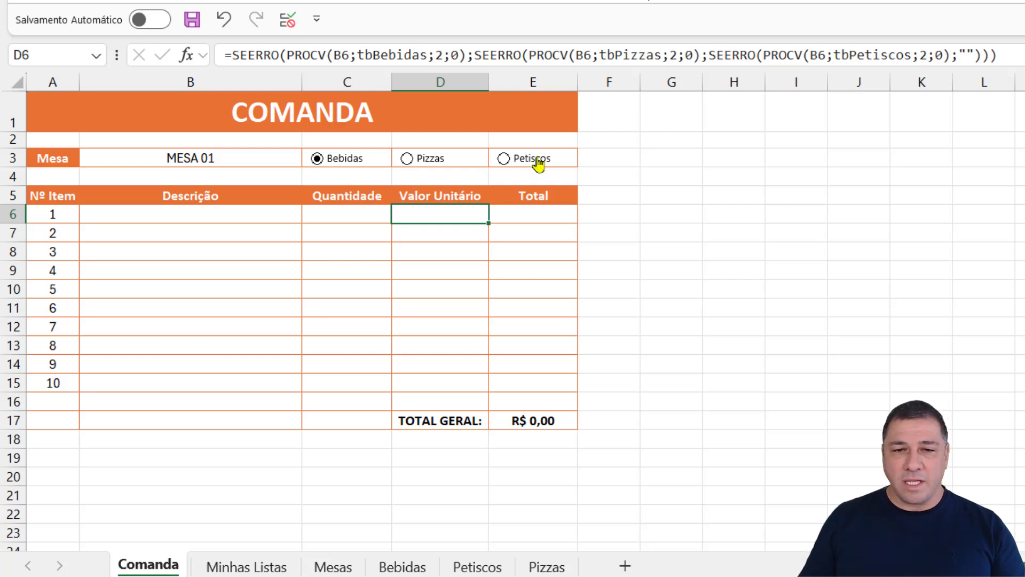
pyautogui.click(175, 216)
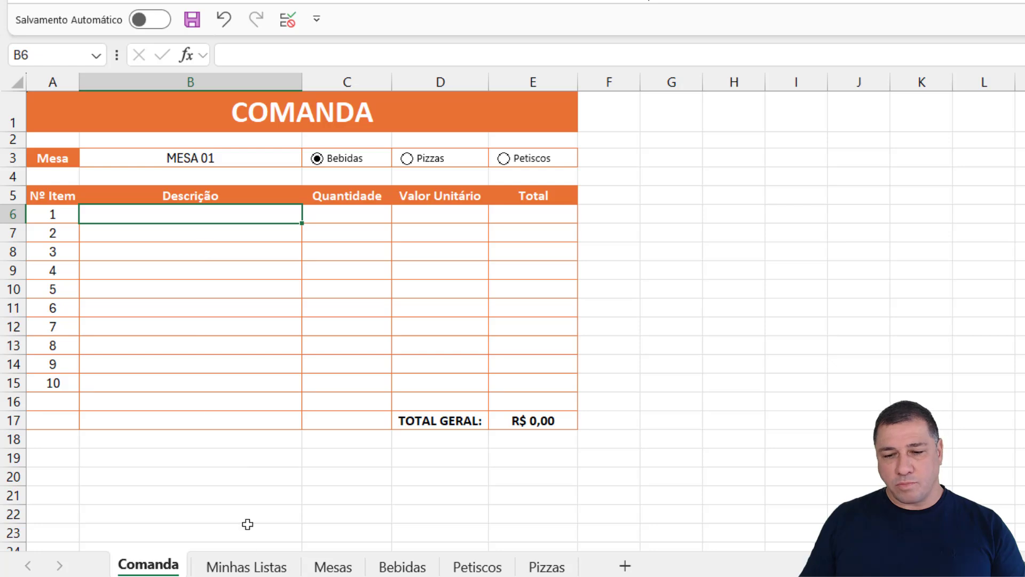
# Enter =tbBebidas[Descritivo] in cell C1 of the Minhas Listas sheet to bring in the drink names
pyautogui.click(272, 568)
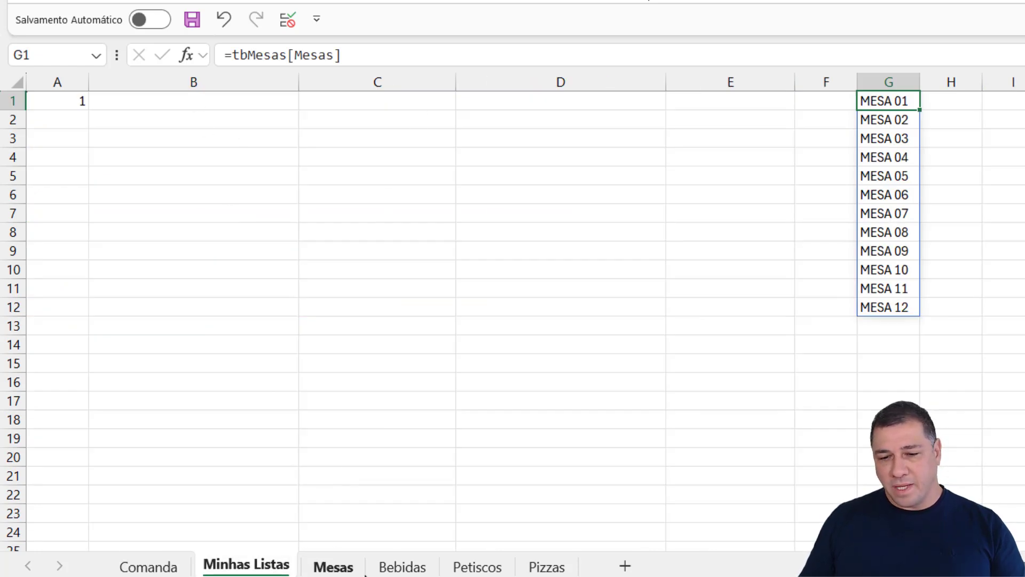
pyautogui.click(328, 97)
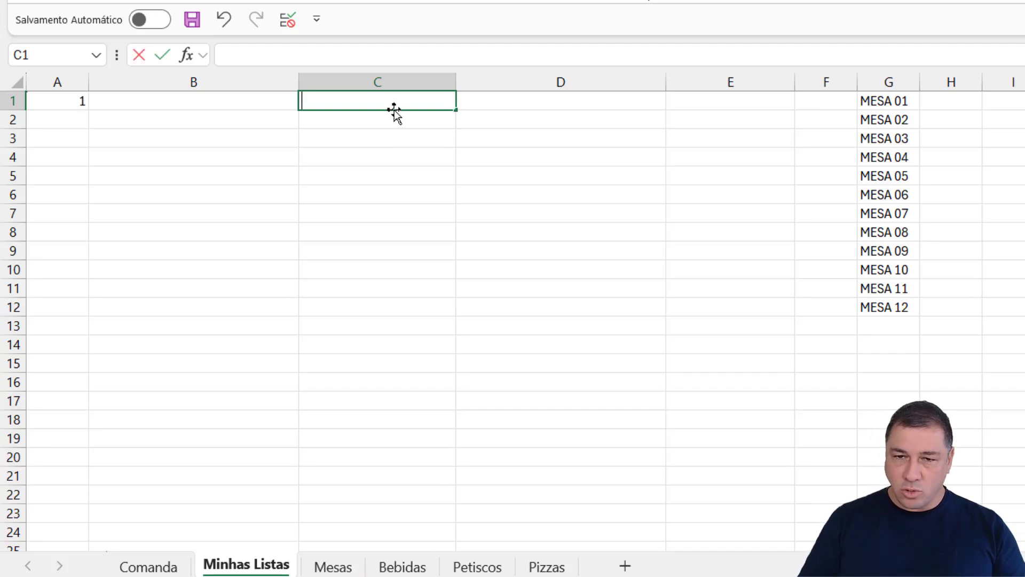
pyautogui.write('=')
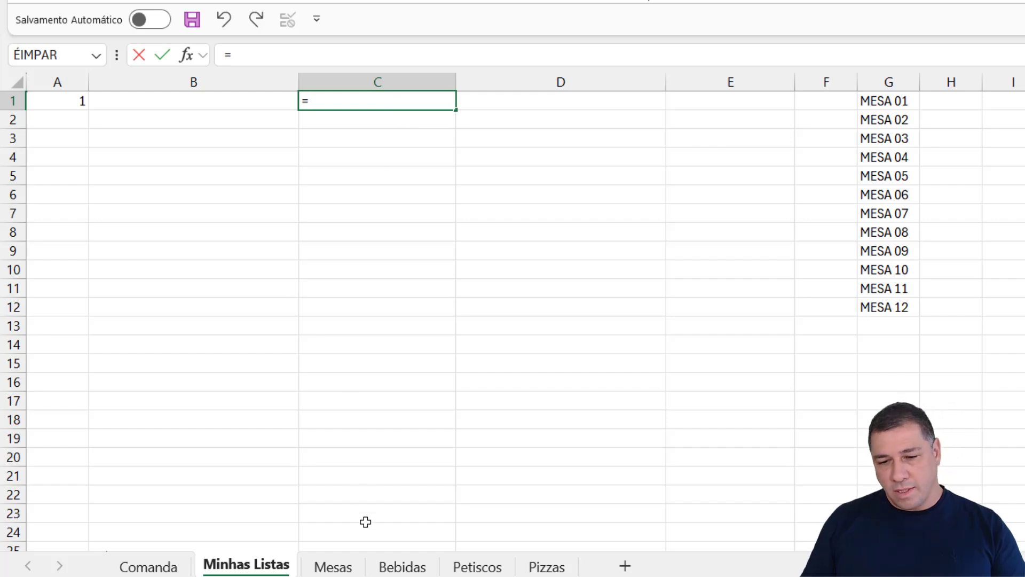
pyautogui.click(394, 569)
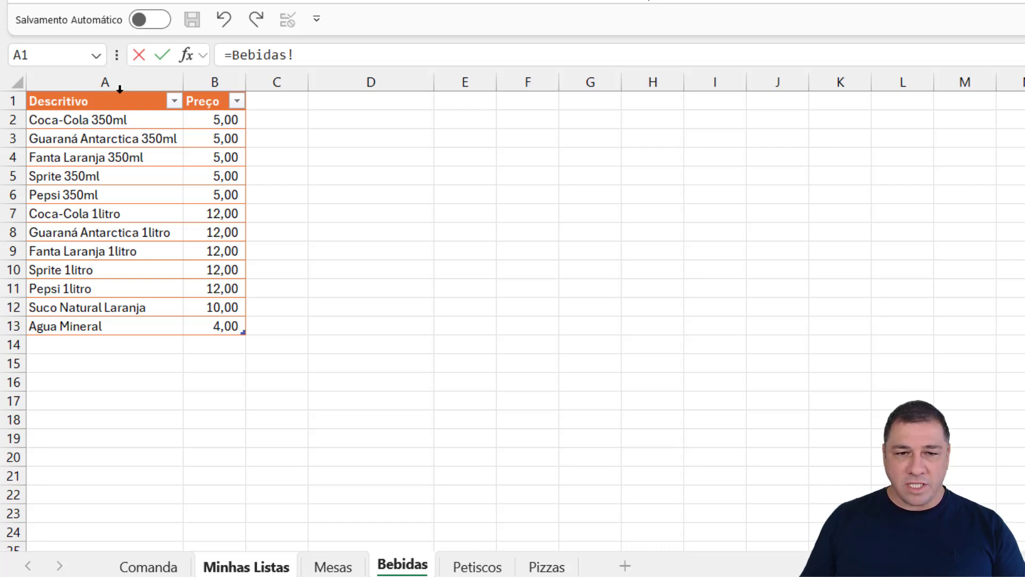
pyautogui.click(119, 90)
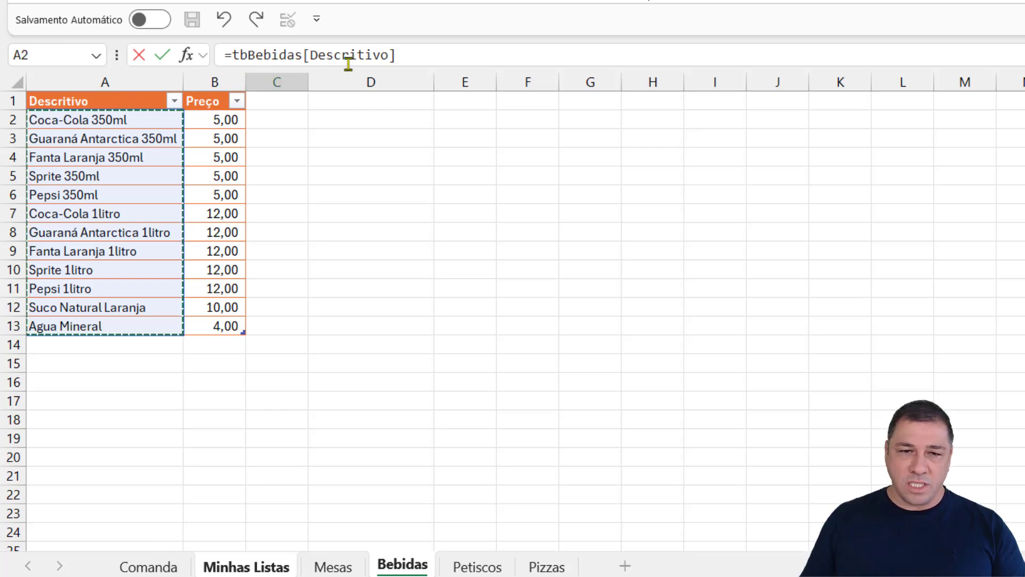
pyautogui.press('Return')
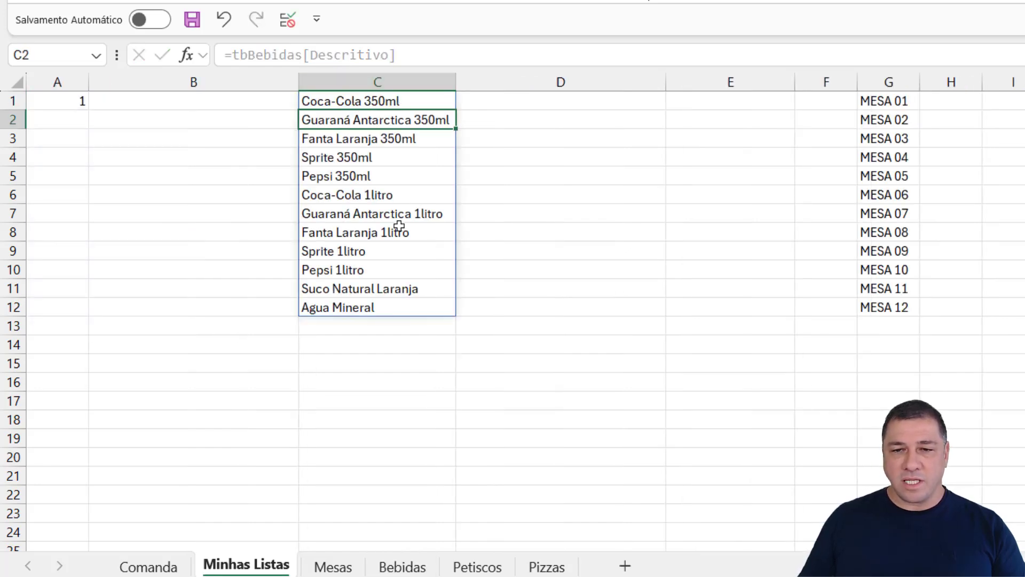
# Enter =tbPizzas[Sabor] in cell D1 of Minhas Listas to bring in the pizza flavours
pyautogui.click(521, 101)
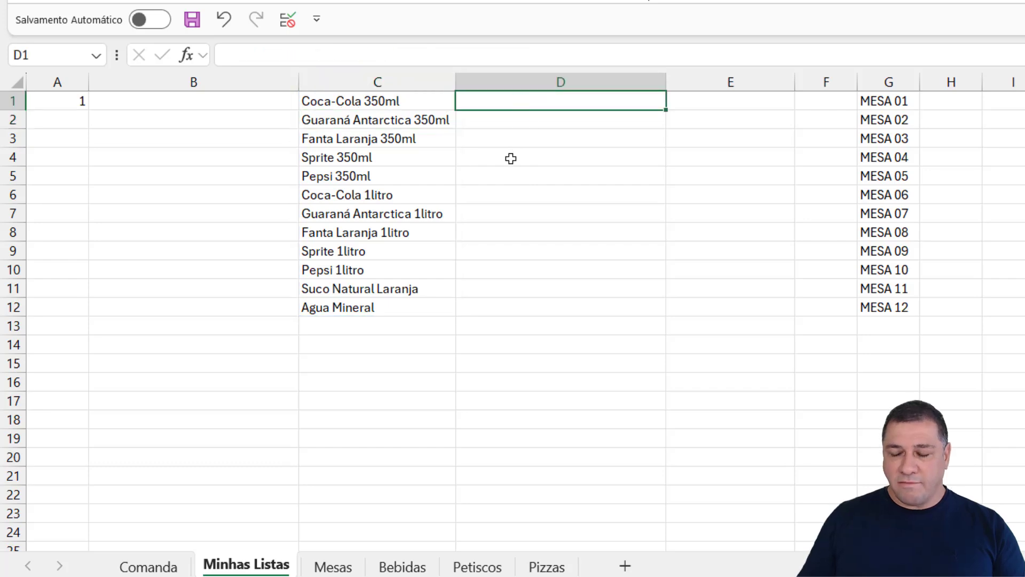
pyautogui.write('=')
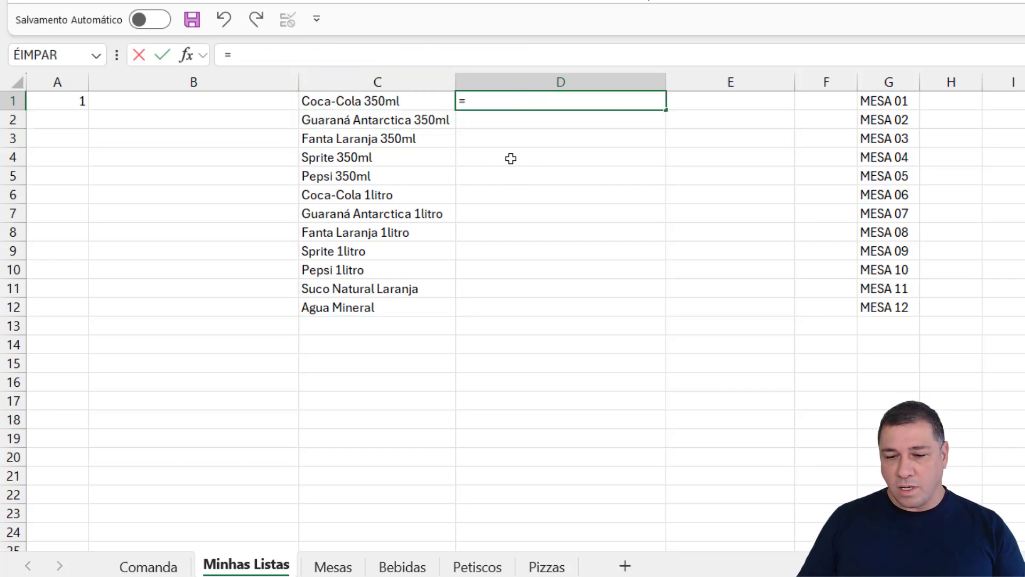
pyautogui.click(534, 570)
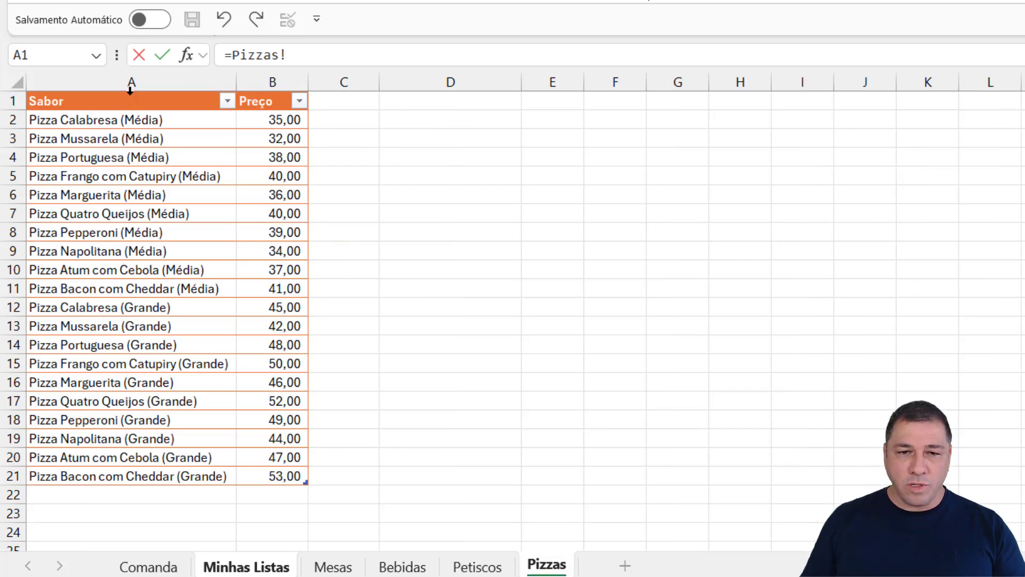
pyautogui.click(130, 89)
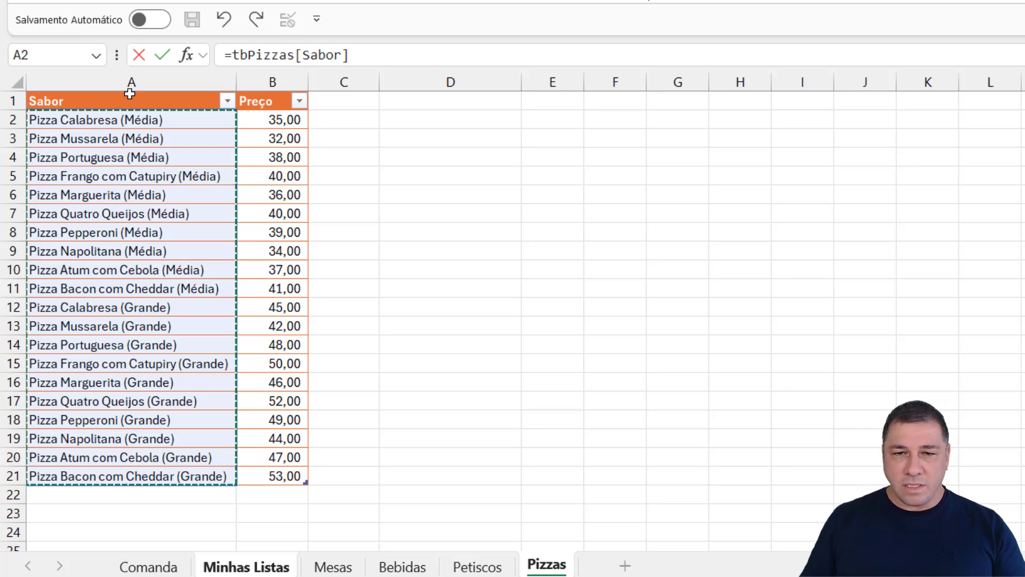
pyautogui.press('Return')
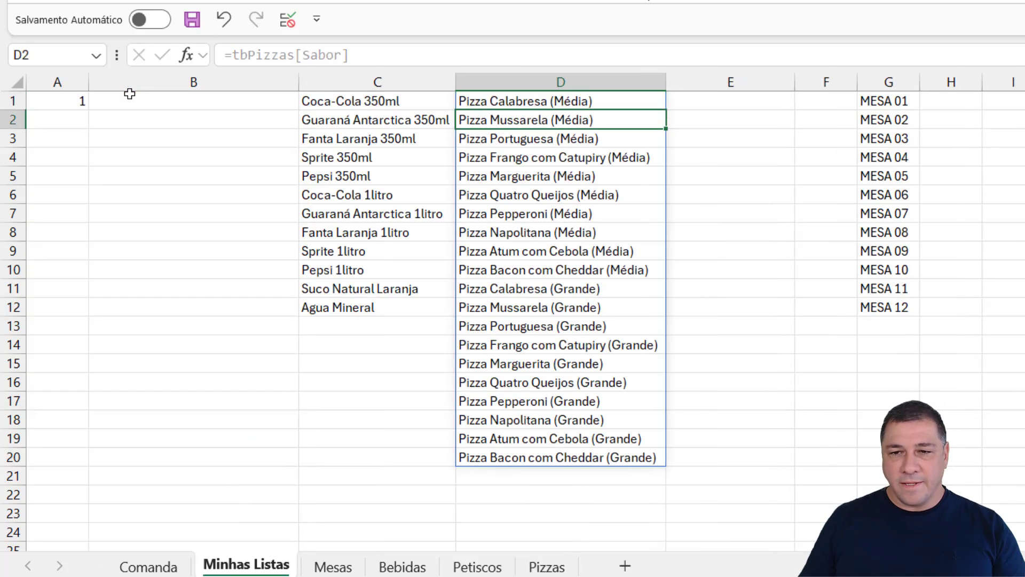
# Enter =tbPetiscos[Petisco] in cell E1 of Minhas Listas to bring in the snack names
pyautogui.click(711, 103)
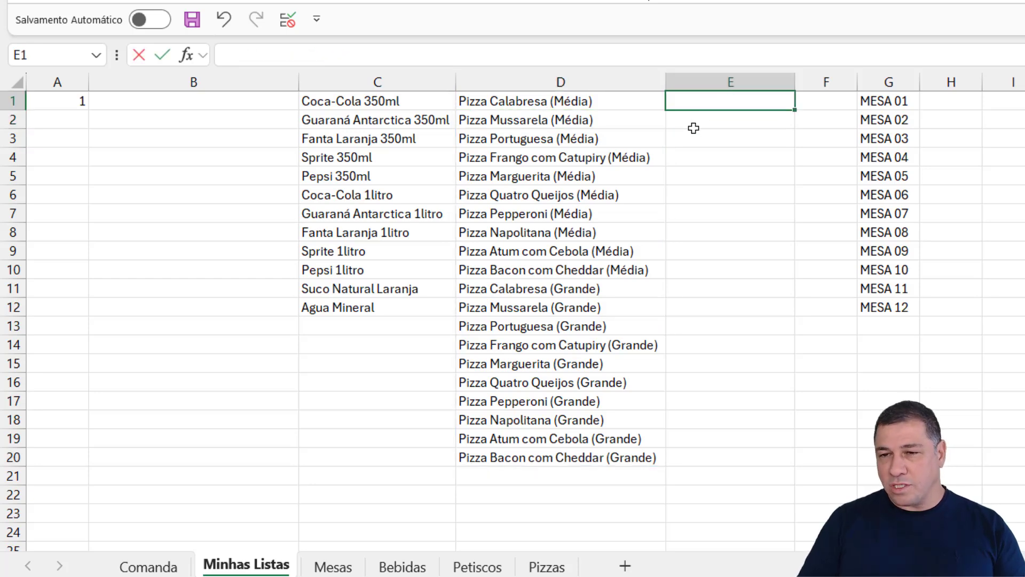
pyautogui.write('=')
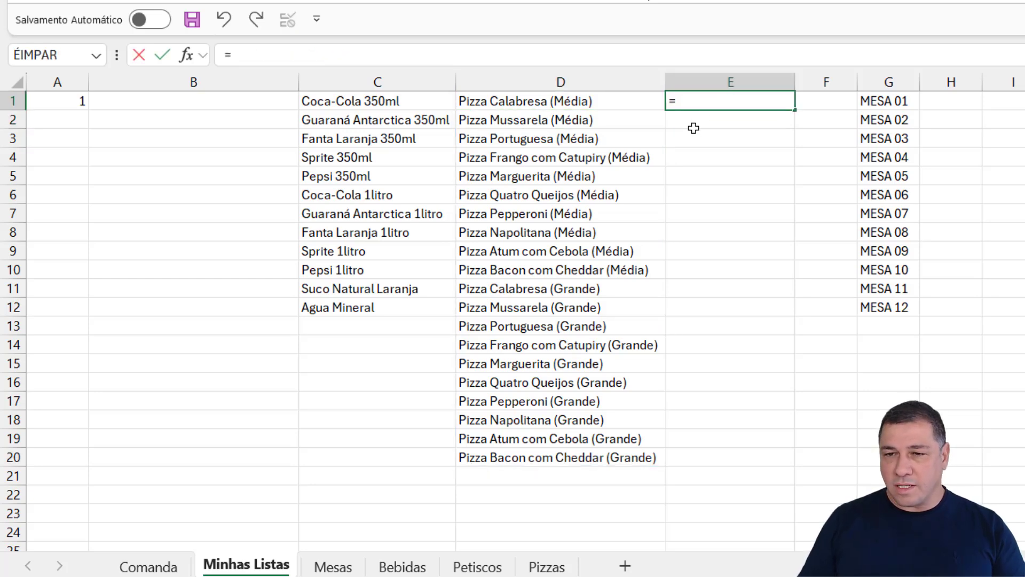
pyautogui.click(478, 567)
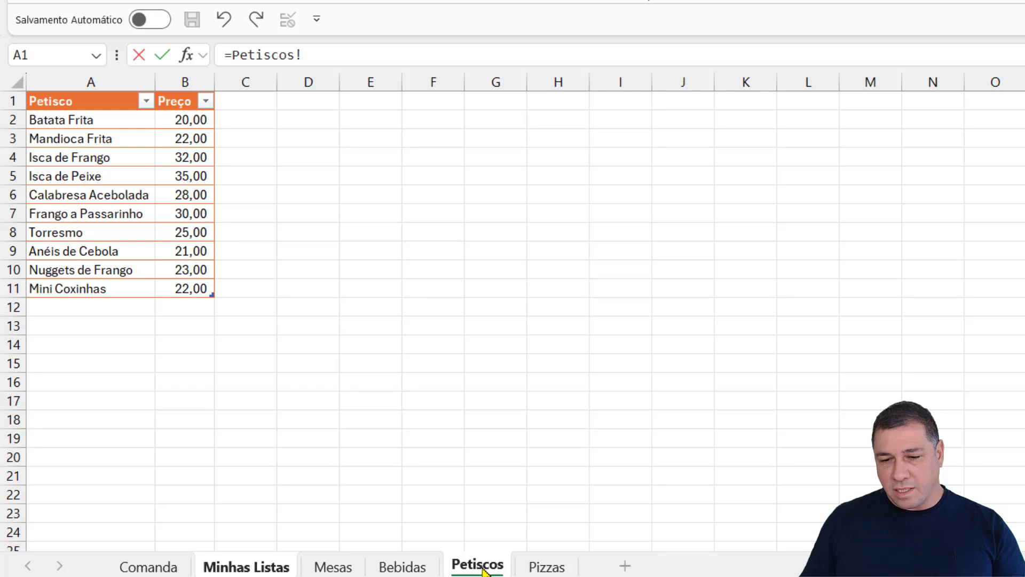
pyautogui.click(106, 92)
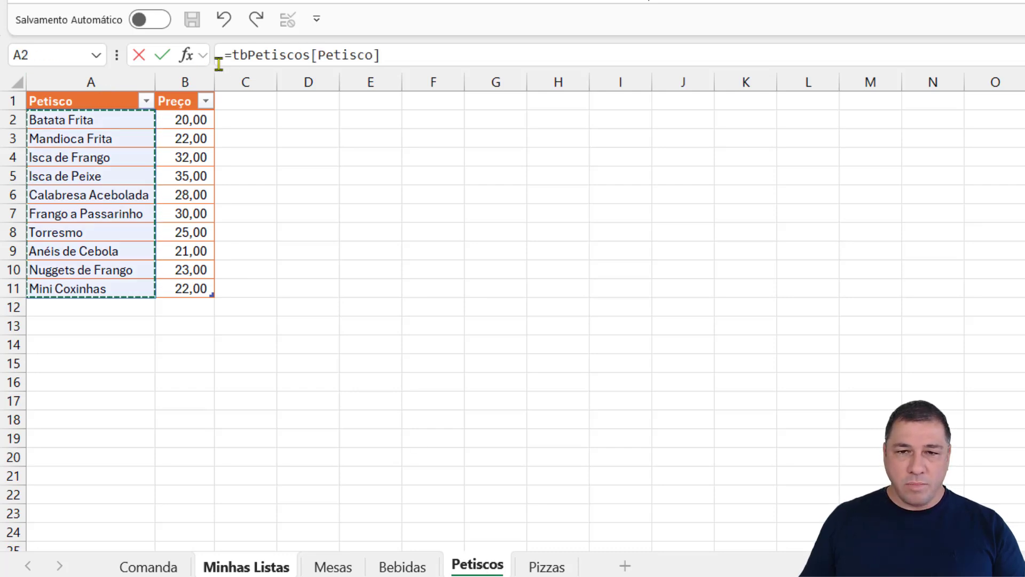
pyautogui.press('Return')
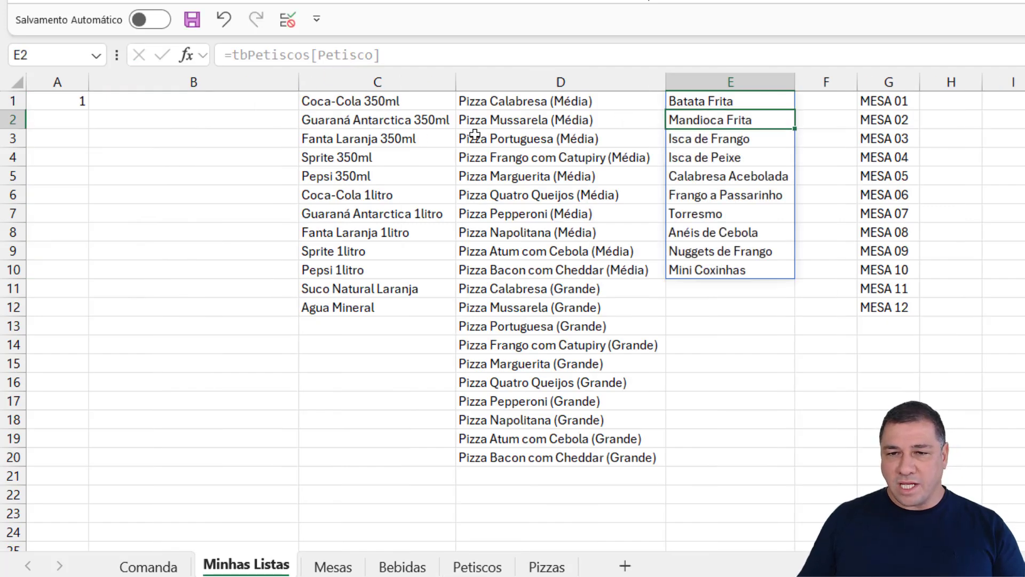
# Review the drinks, pizzas and snacks list formulas in C1, D1 and E1 and the option-button index in A1
pyautogui.click(389, 101)
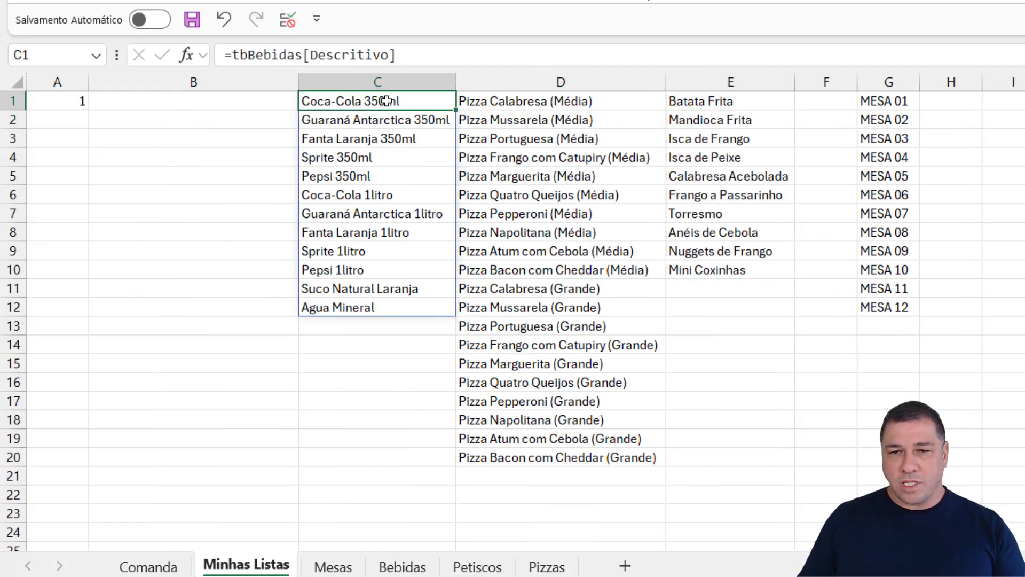
pyautogui.click(521, 100)
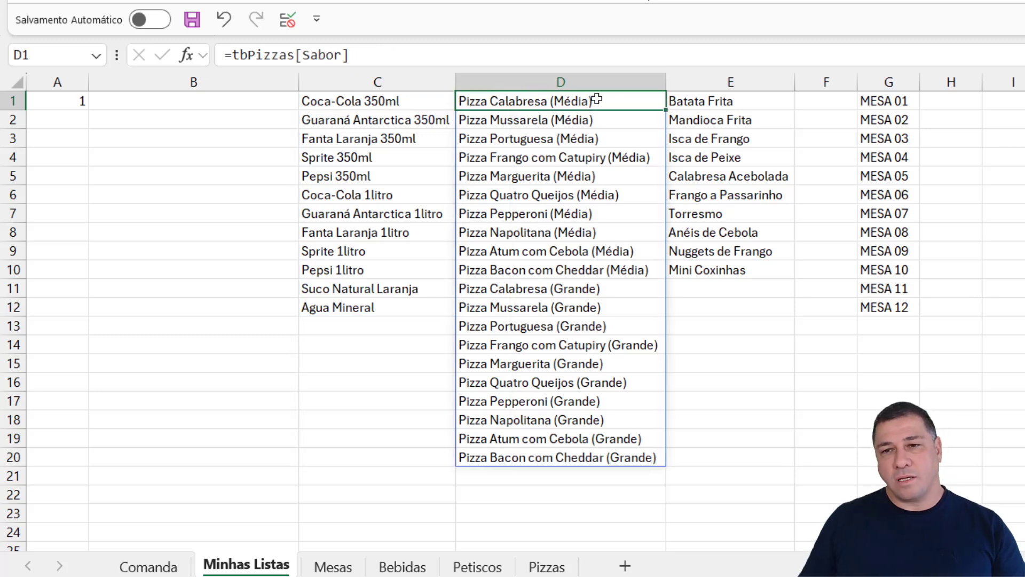
pyautogui.click(684, 103)
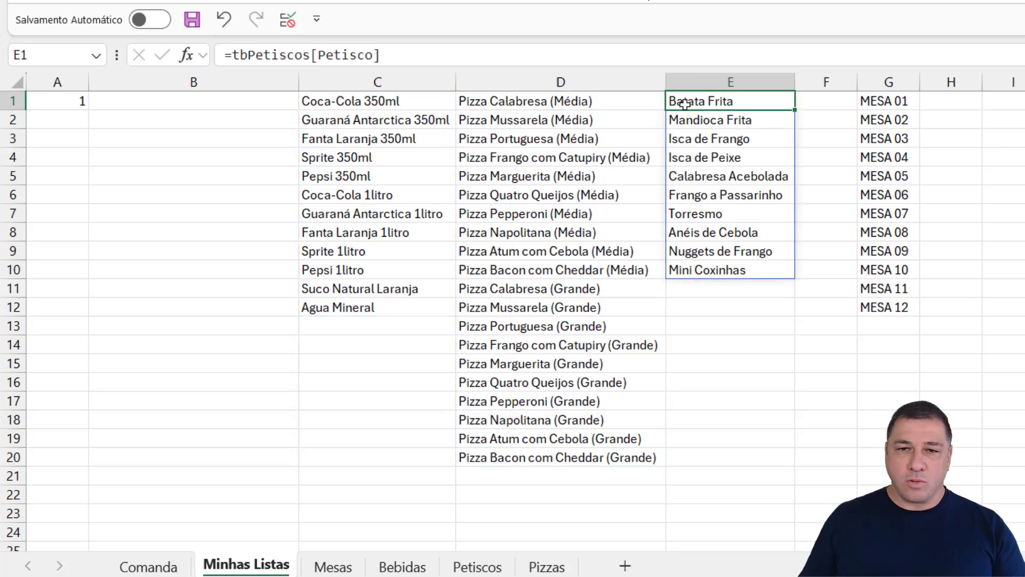
pyautogui.click(415, 105)
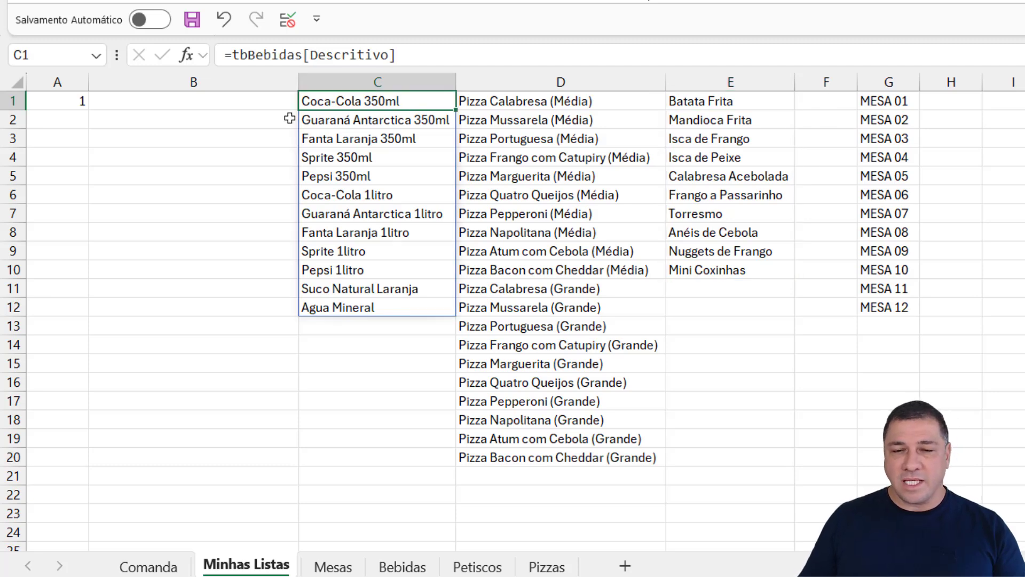
pyautogui.click(155, 103)
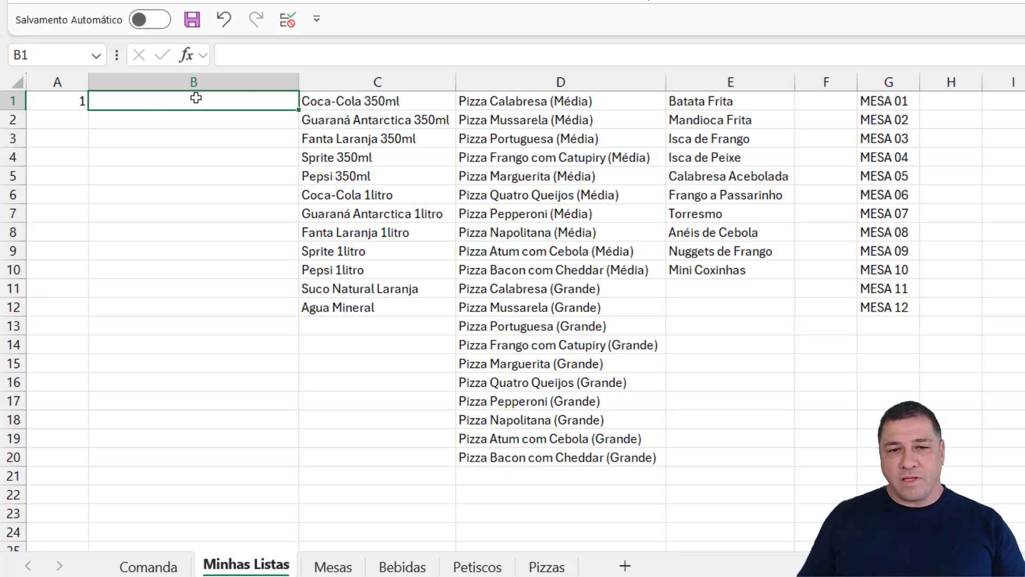
pyautogui.click(61, 105)
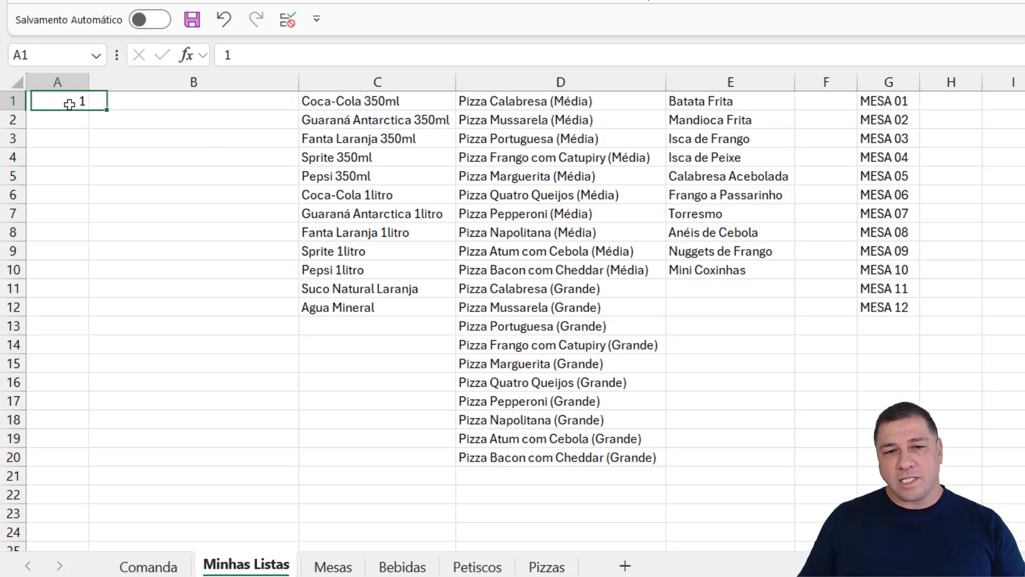
# Start an ESCOLHER formula in B1 of Minhas Listas and set its Núm_índice argument to the absolute reference $A$1
pyautogui.click(150, 105)
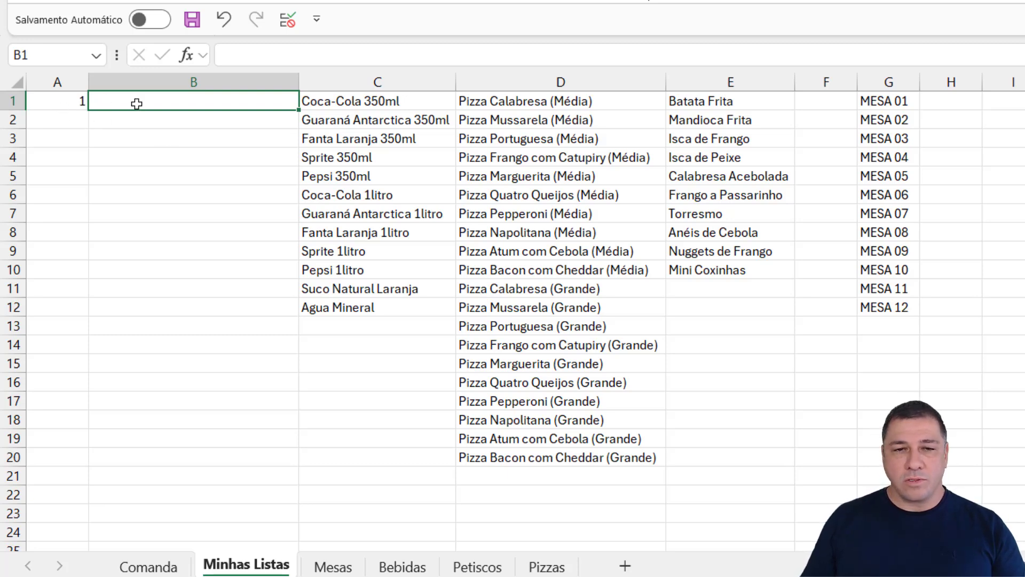
pyautogui.write('=')
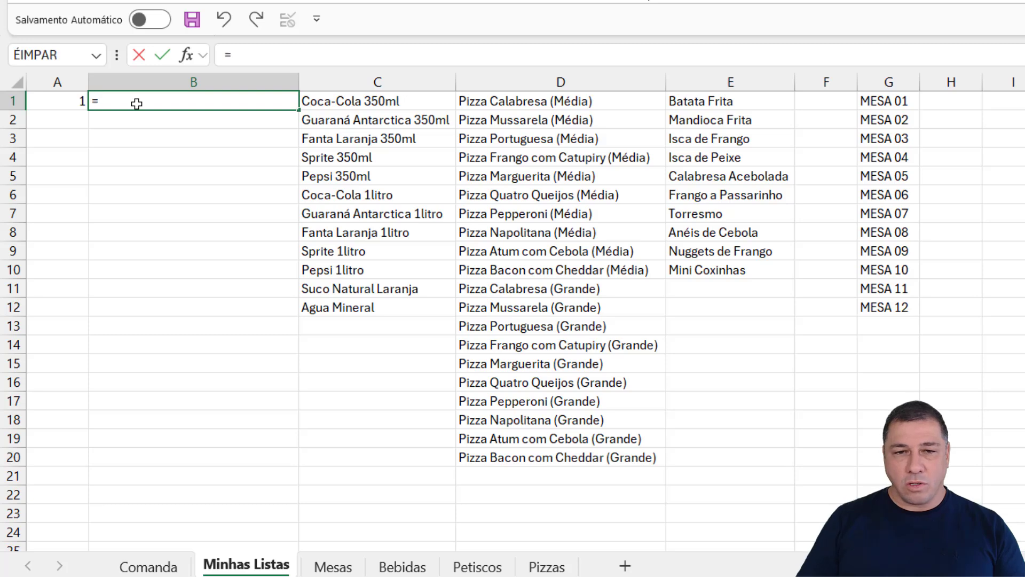
pyautogui.write('esco')
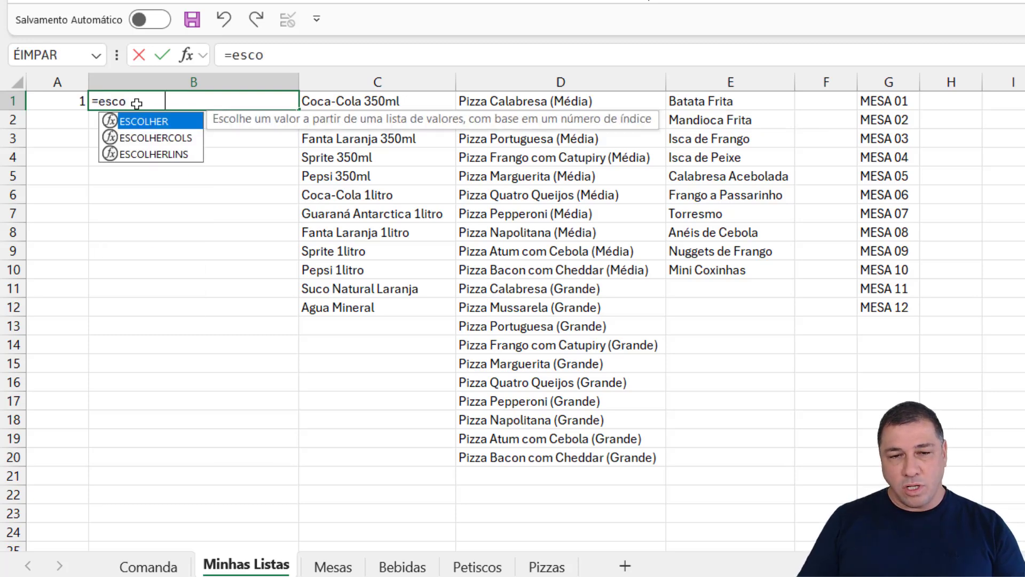
pyautogui.press('Tab')
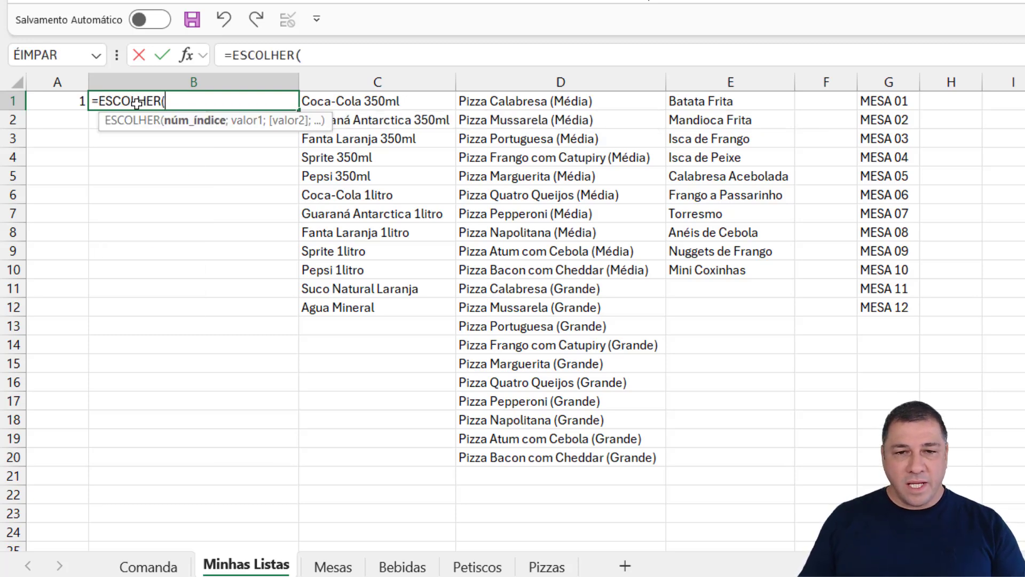
pyautogui.click(186, 55)
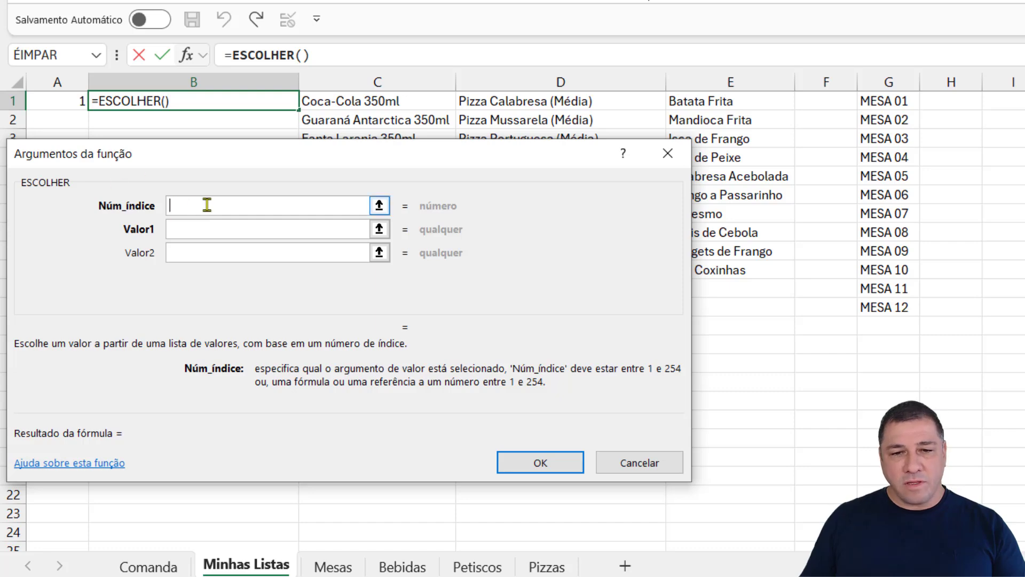
pyautogui.click(184, 230)
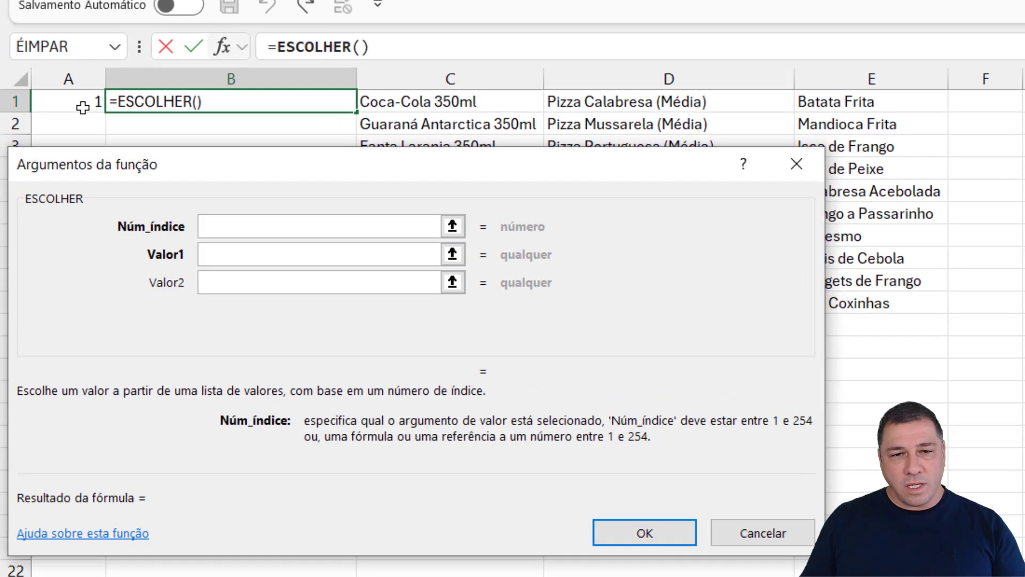
pyautogui.click(75, 102)
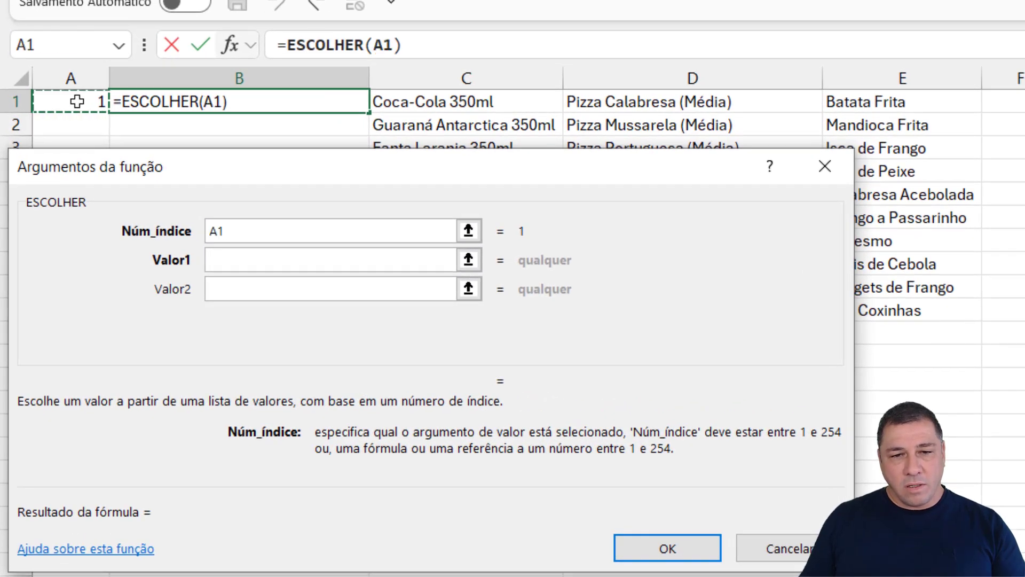
pyautogui.press('F4')
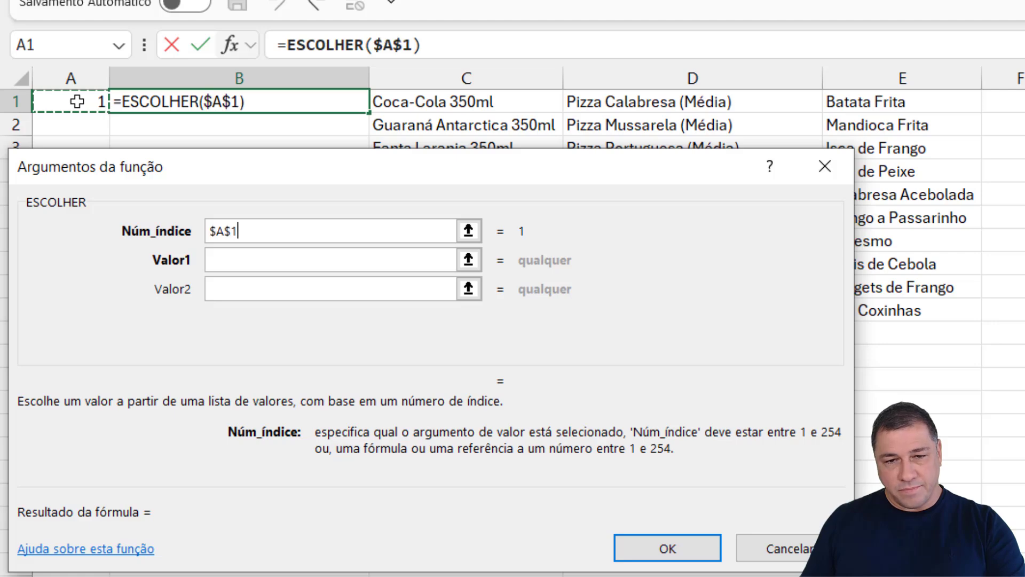
# Set Valor1, Valor2 and Valor3 of the ESCOLHER function to C1#, D1# and E1#, and apply the formula to B1
pyautogui.click(226, 261)
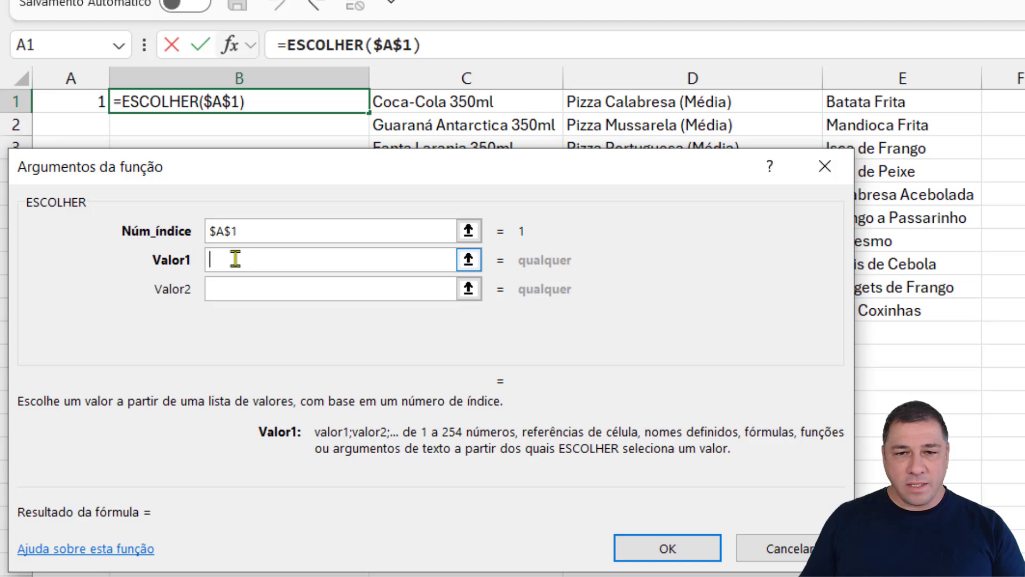
pyautogui.click(415, 103)
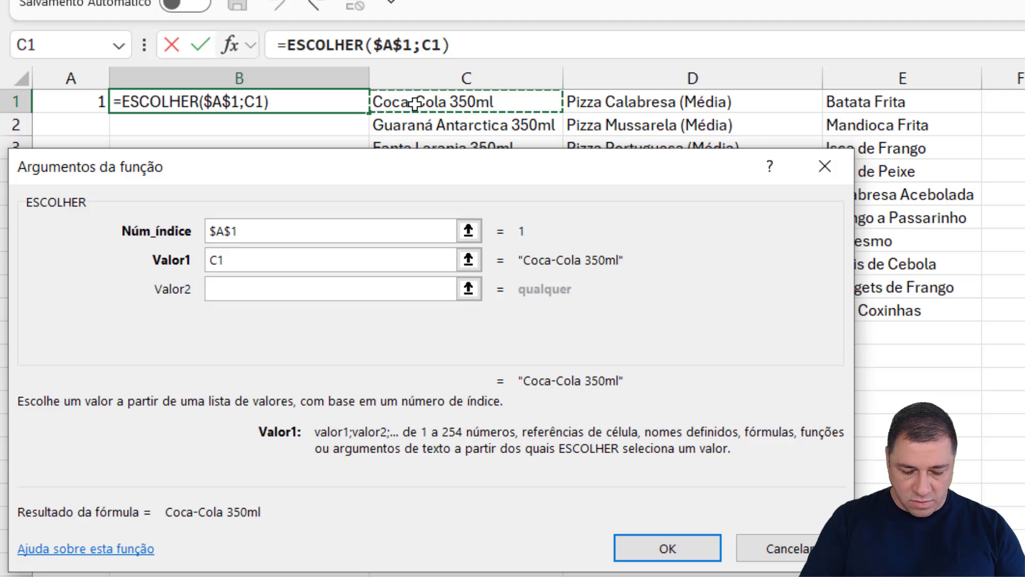
pyautogui.write('#')
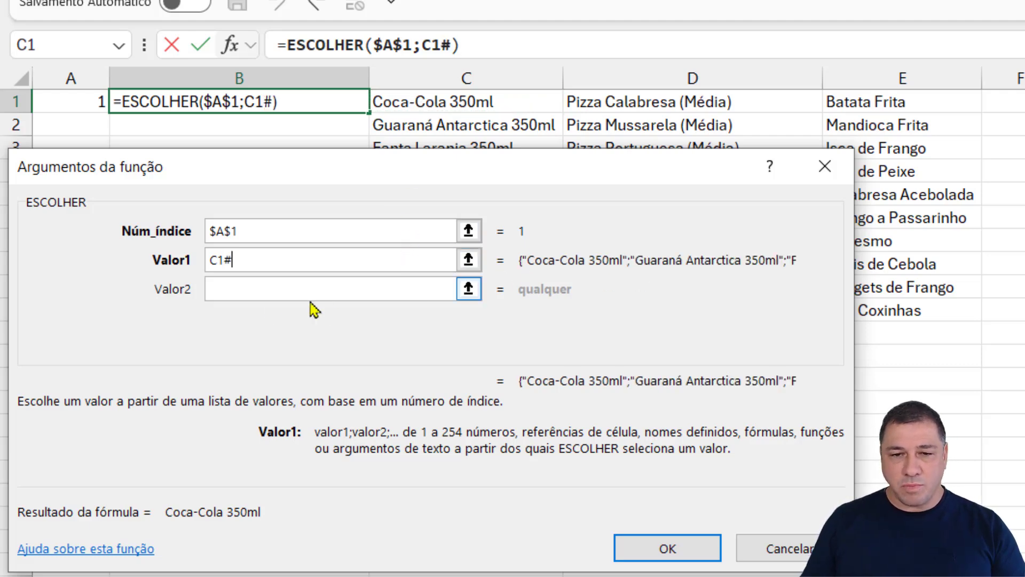
pyautogui.click(244, 289)
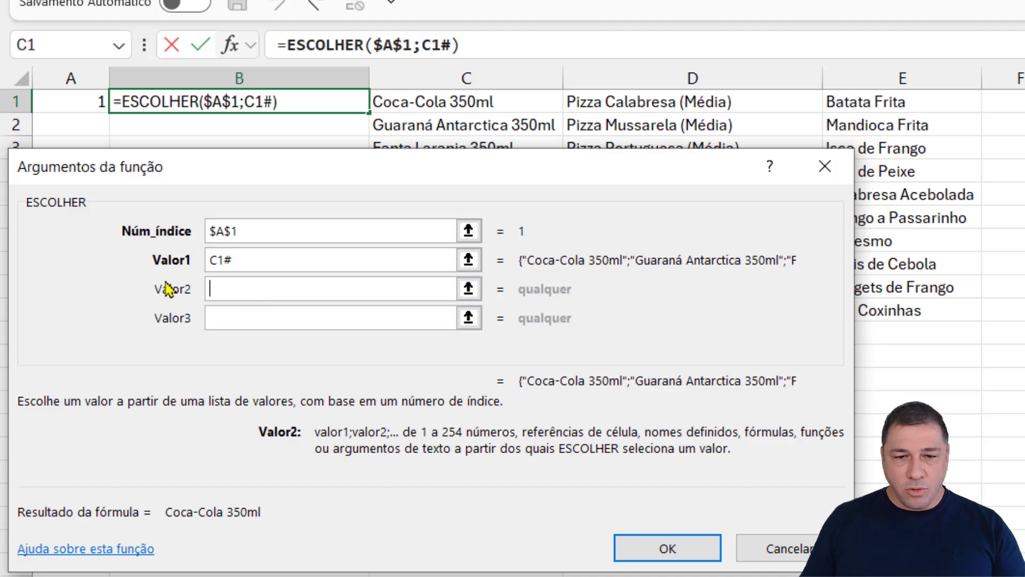
pyautogui.click(613, 102)
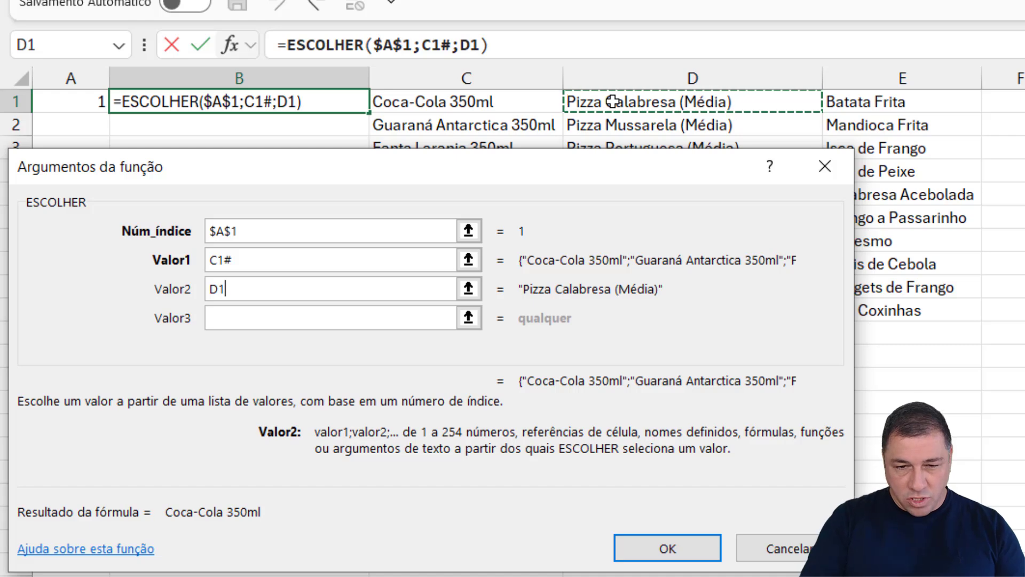
pyautogui.write('#')
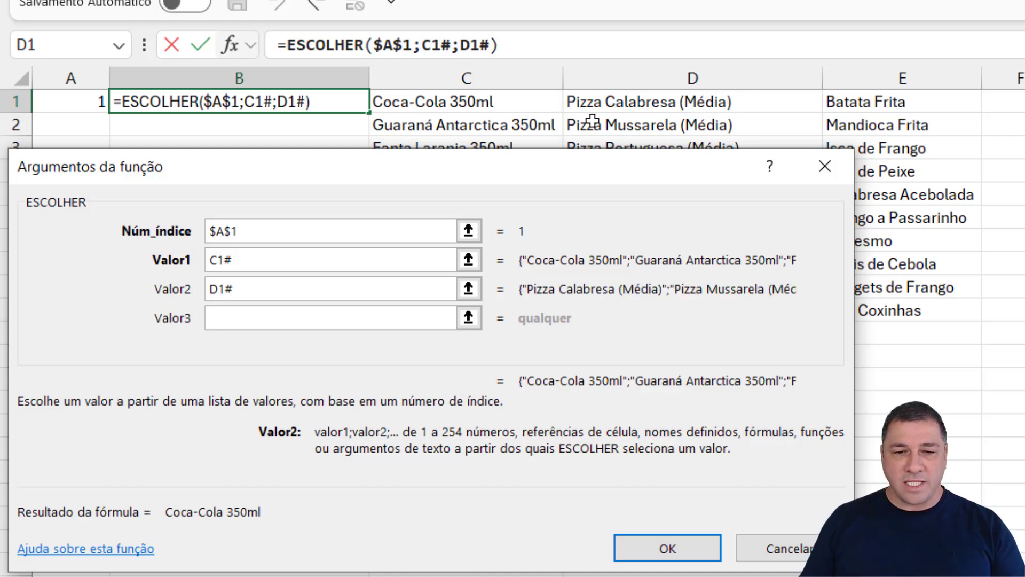
pyautogui.click(244, 318)
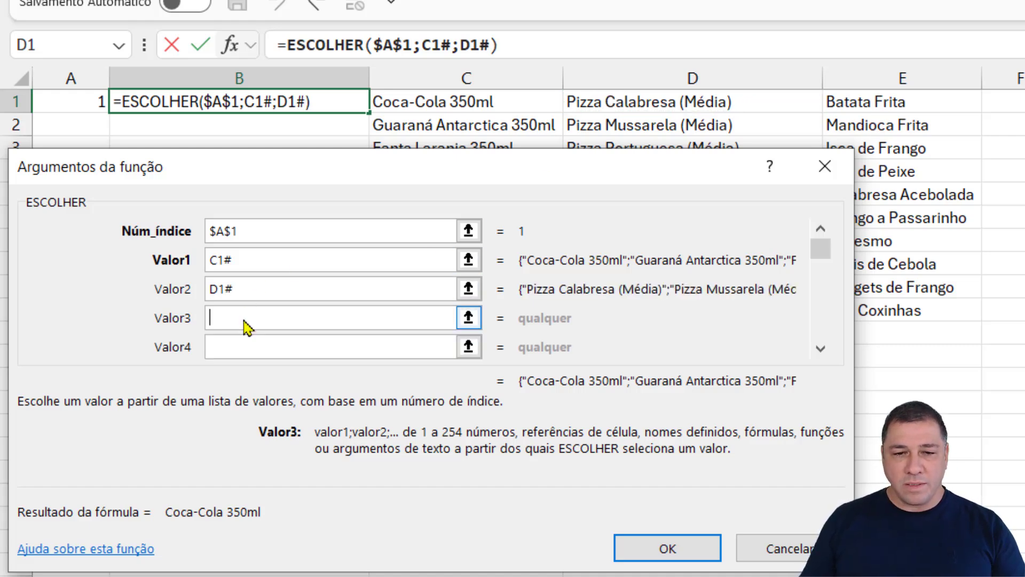
pyautogui.click(842, 101)
pyautogui.write('#')
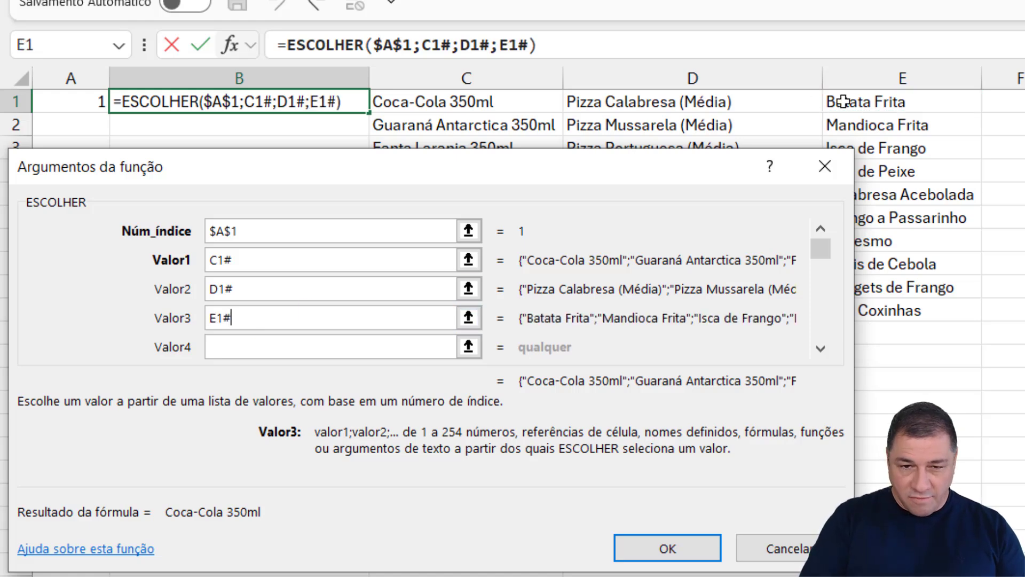
pyautogui.click(683, 547)
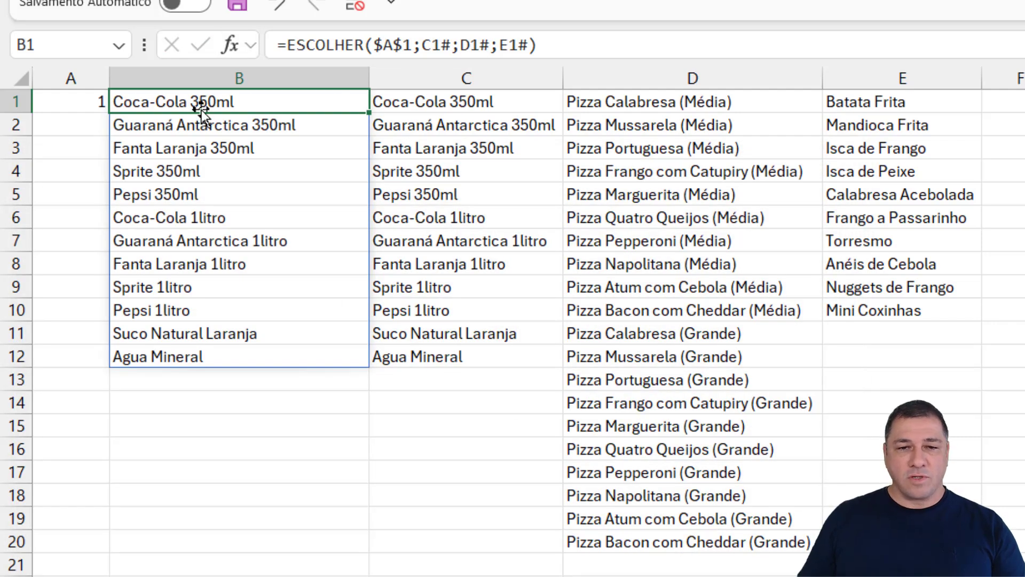
# Choose Pizzas and Petiscos in turn on the Comanda sheet, checking the ESCOLHER list in column B of Minhas Listas after each
pyautogui.click(85, 102)
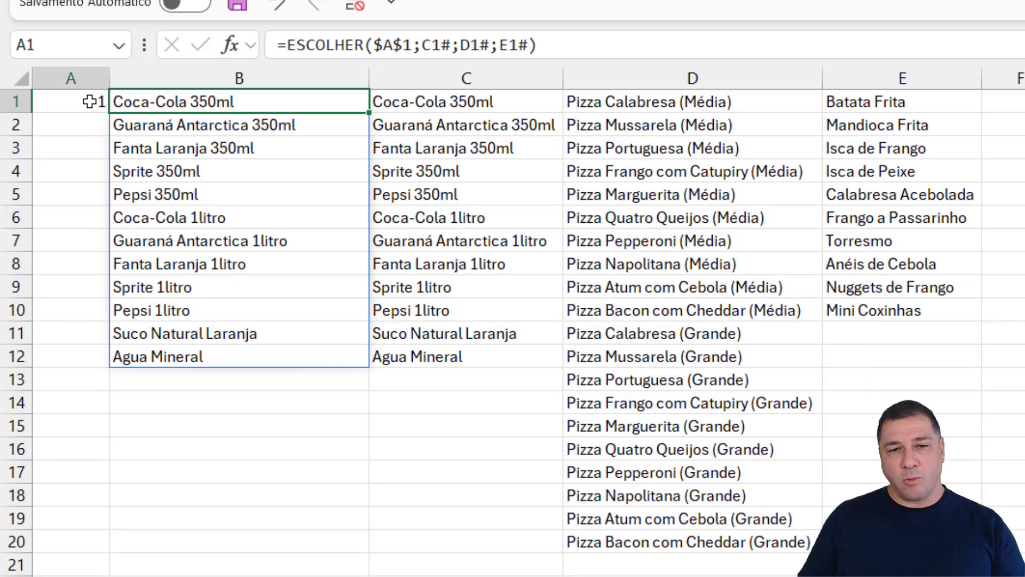
pyautogui.hotkey('ctrl', 'pageup')
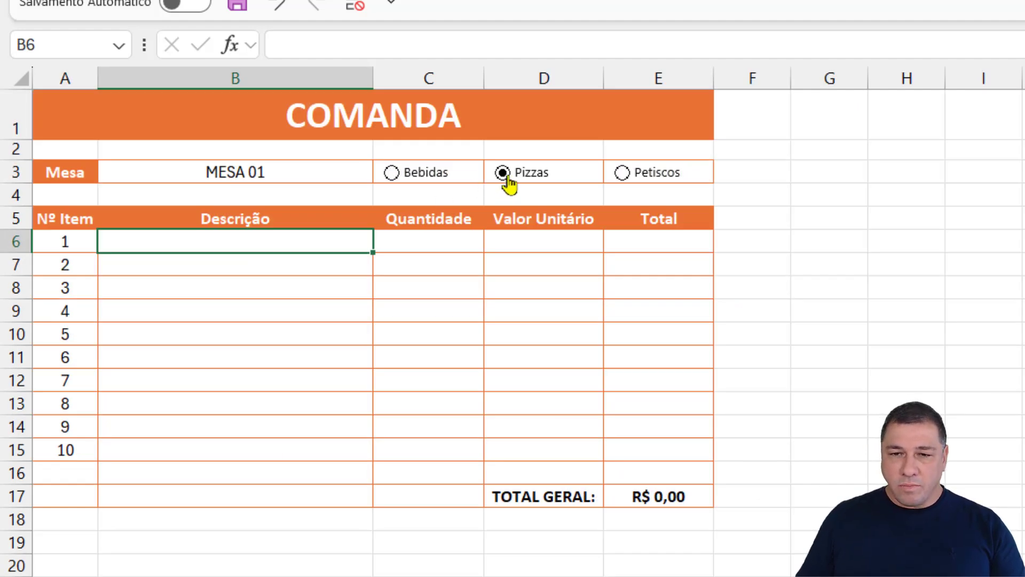
pyautogui.hotkey('ctrl', 'pagedown')
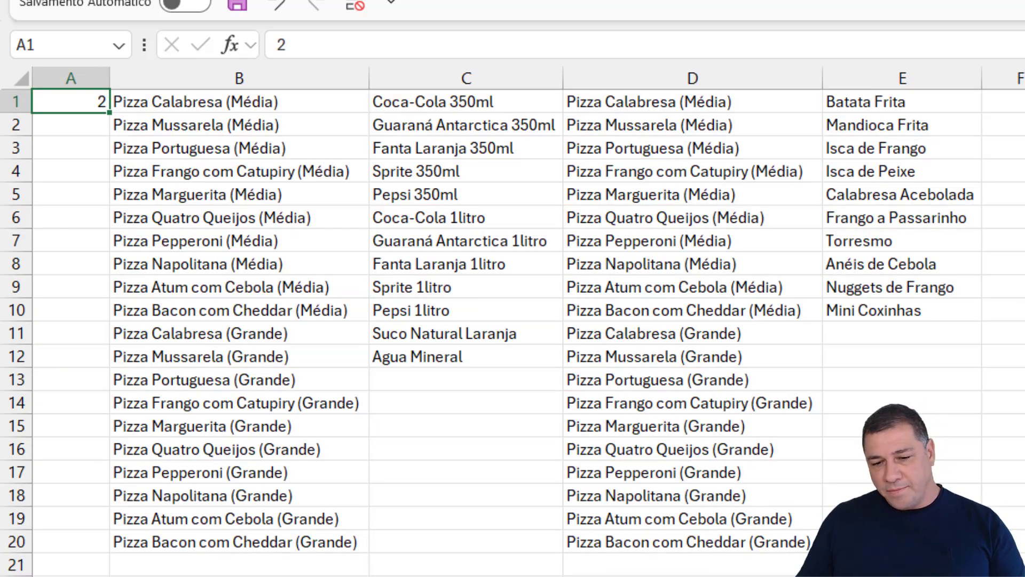
pyautogui.hotkey('ctrl', 'pageup')
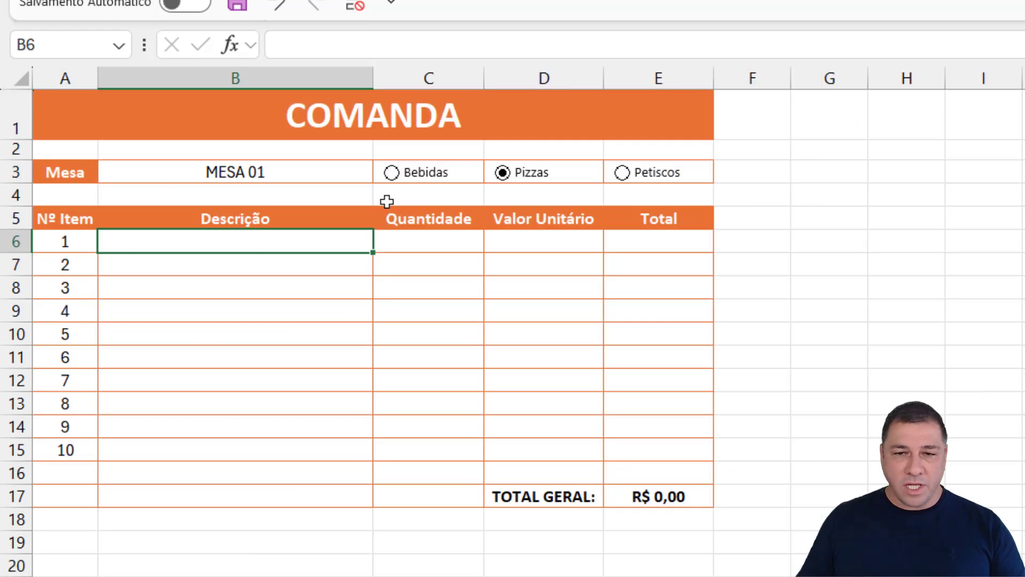
pyautogui.click(641, 174)
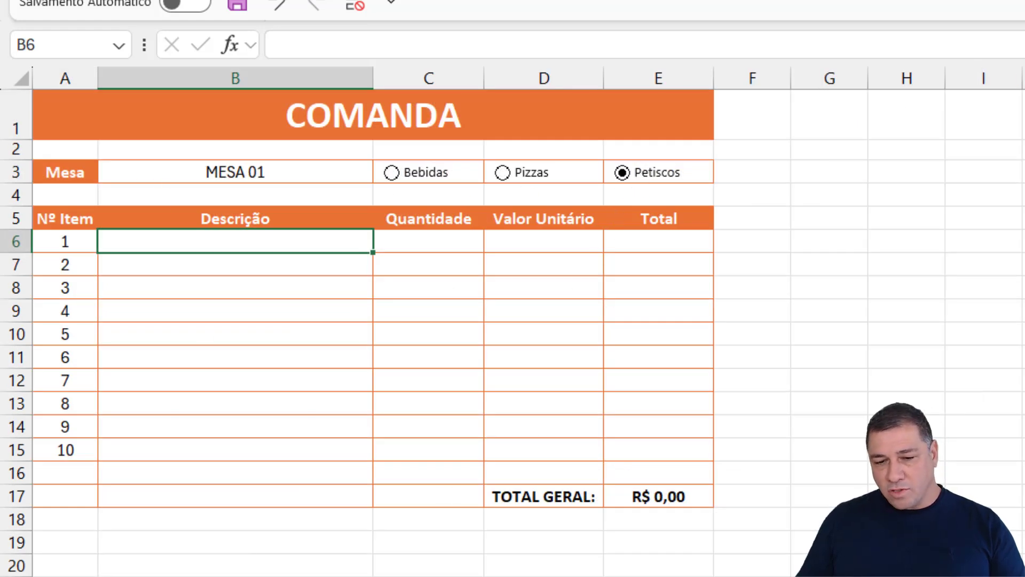
pyautogui.hotkey('ctrl', 'pagedown')
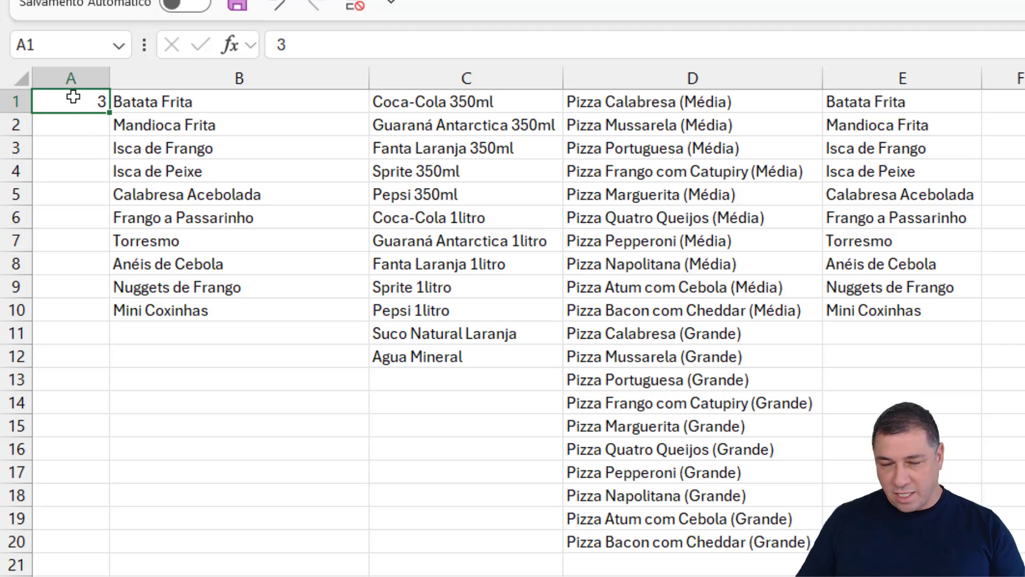
# Set the option-button index in A1 of Minhas Listas to 1 and check the ESCOLHER formula in B1
pyautogui.write('1')
pyautogui.press('Return')
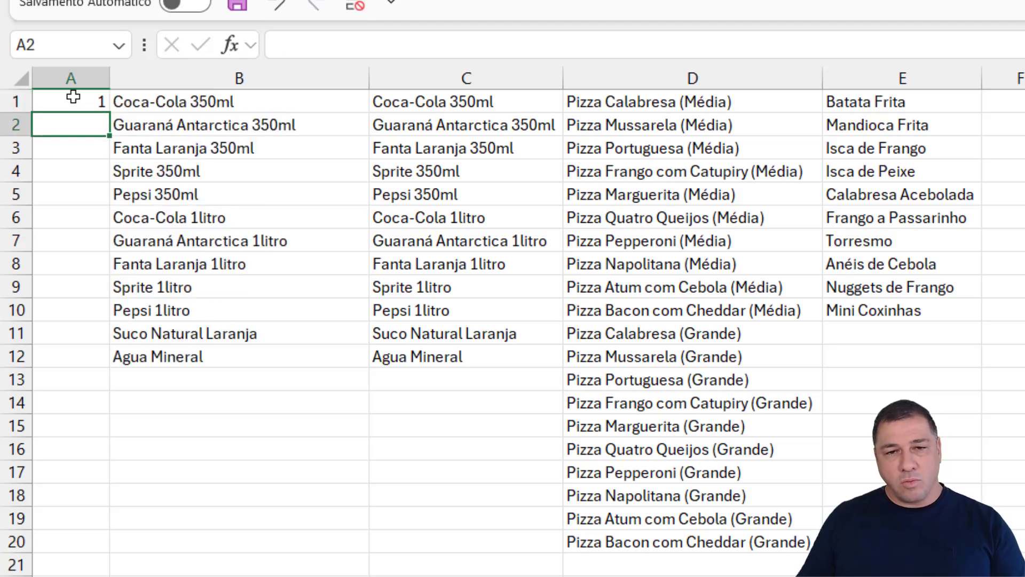
pyautogui.click(142, 104)
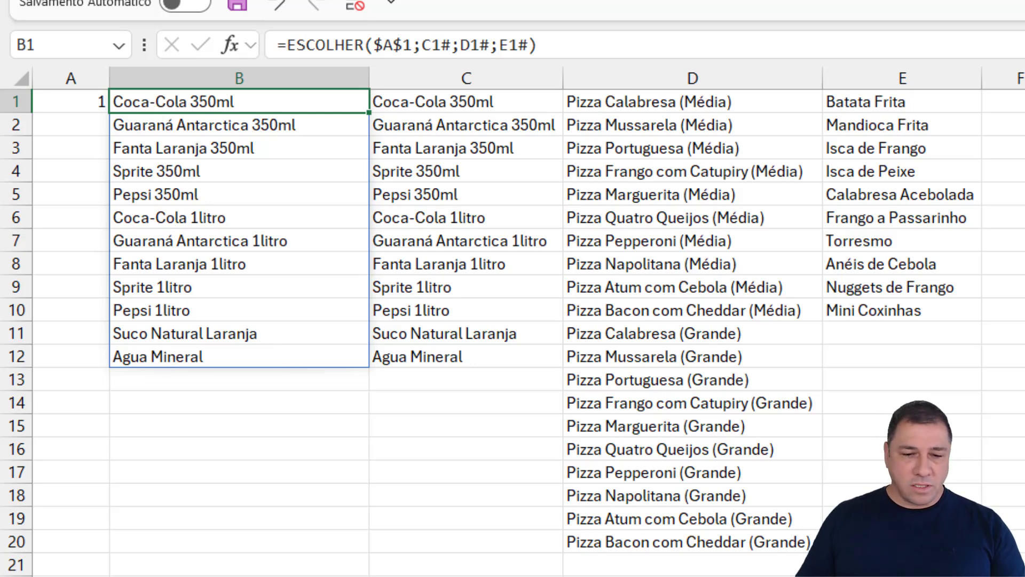
# Add Lista data validation to the Descrição cells B6:B15 on Comanda with the source ='Minhas Listas'!$B$1#
pyautogui.hotkey('ctrl', 'pageup')
pyautogui.hotkey('ctrl', 'pageup')
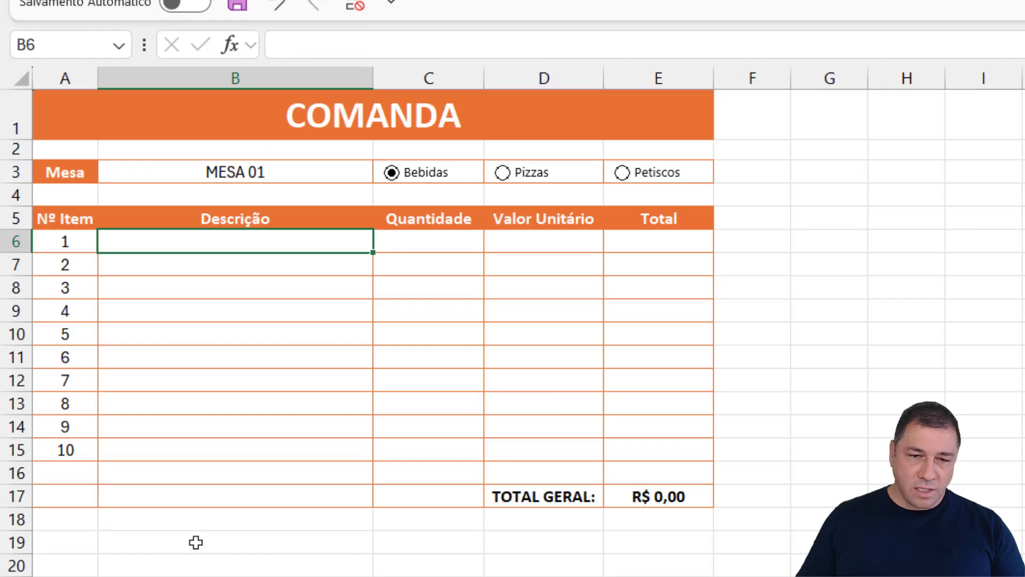
pyautogui.moveTo(224, 238); pyautogui.dragTo(179, 448)
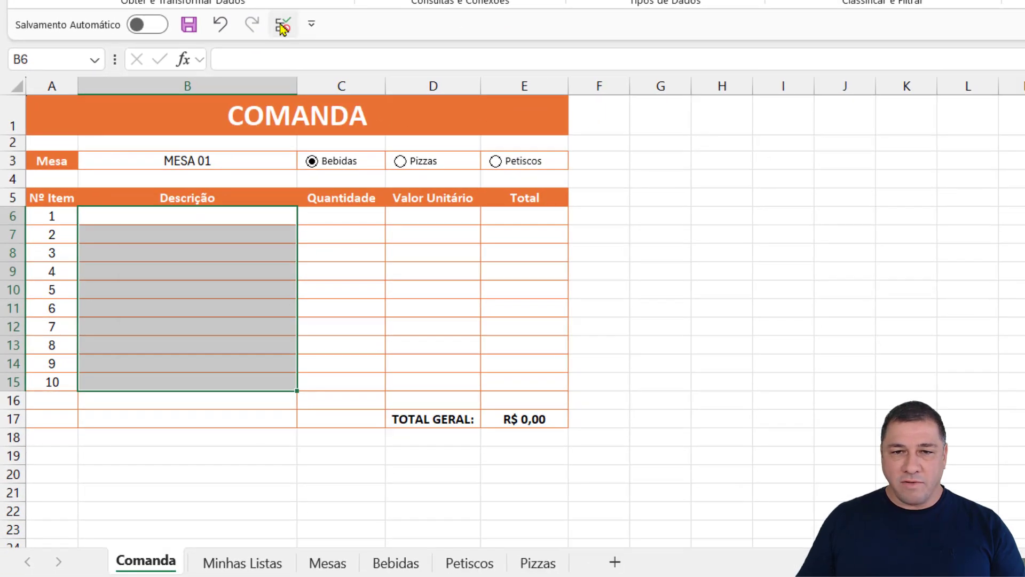
pyautogui.click(283, 25)
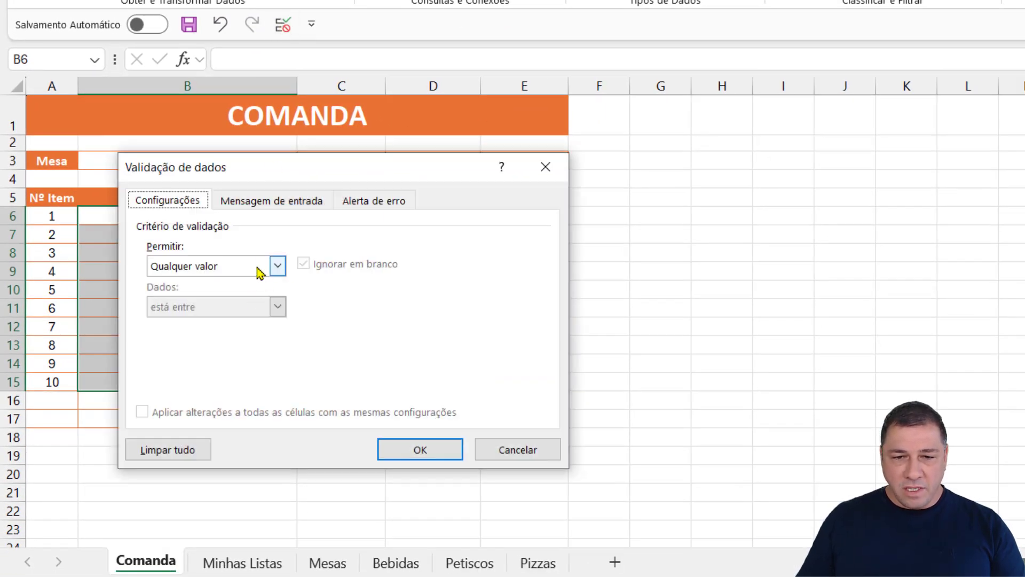
pyautogui.click(276, 266)
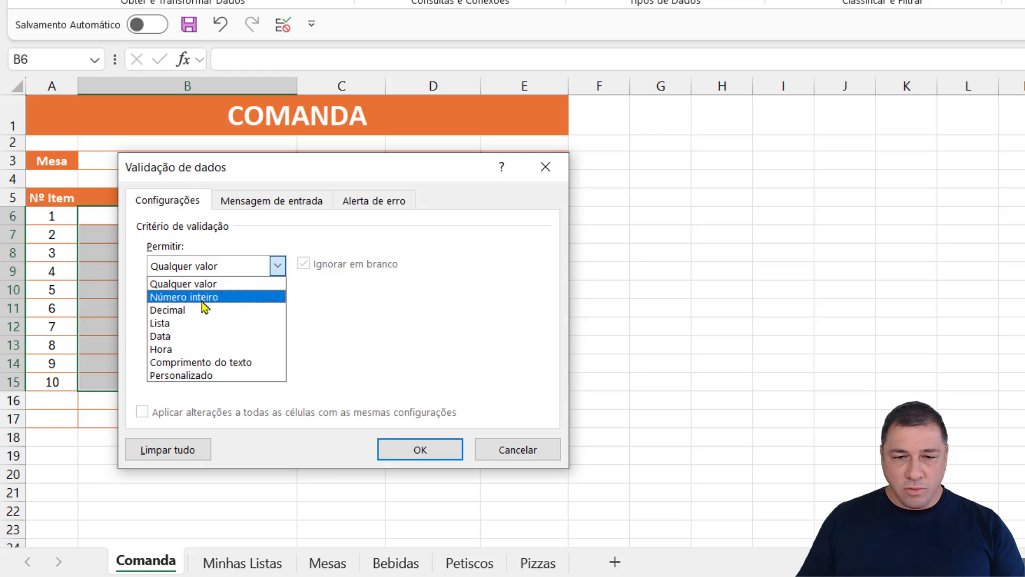
pyautogui.click(175, 324)
pyautogui.click(171, 346)
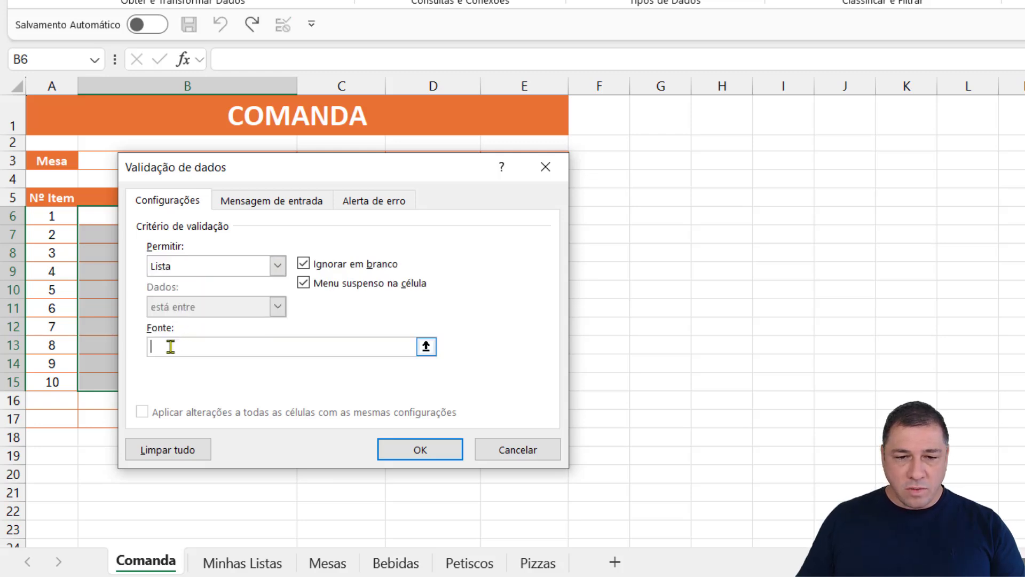
pyautogui.click(245, 562)
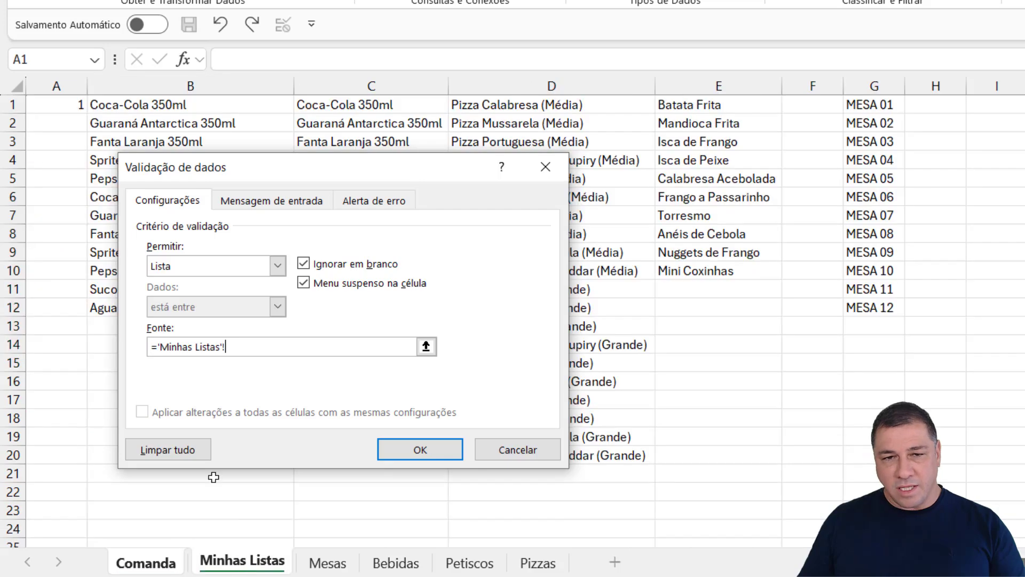
pyautogui.click(149, 103)
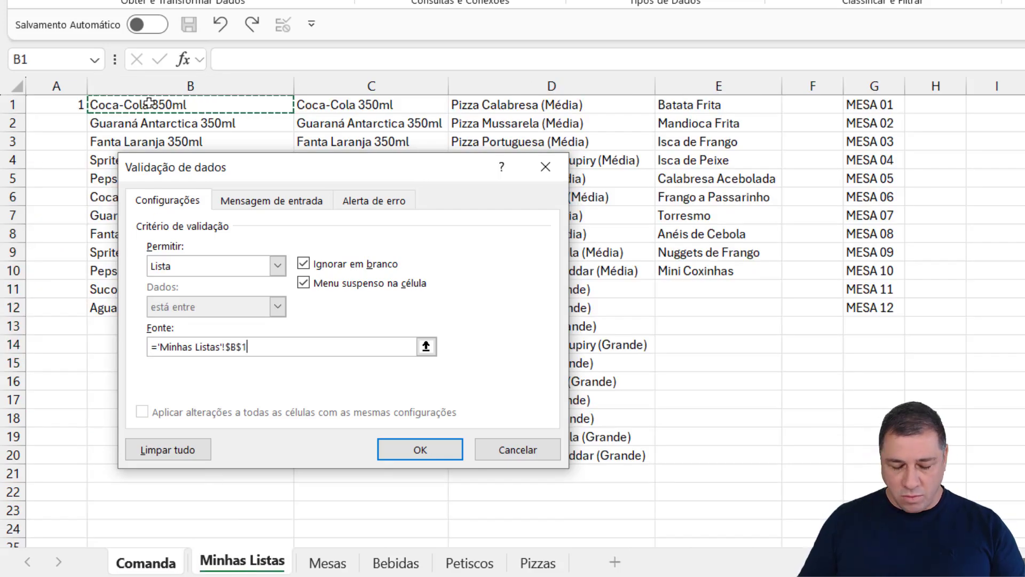
pyautogui.write('#')
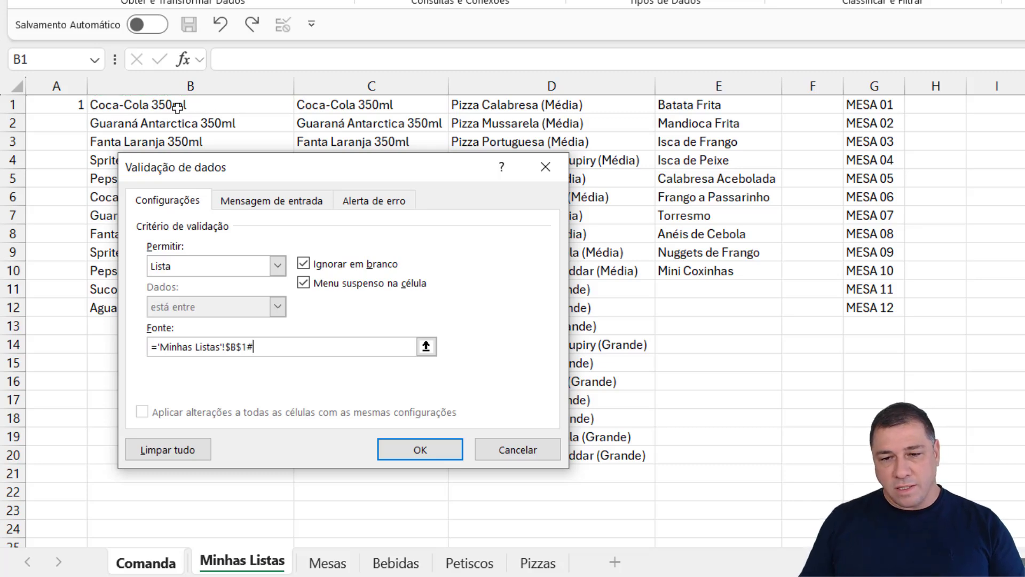
pyautogui.click(390, 449)
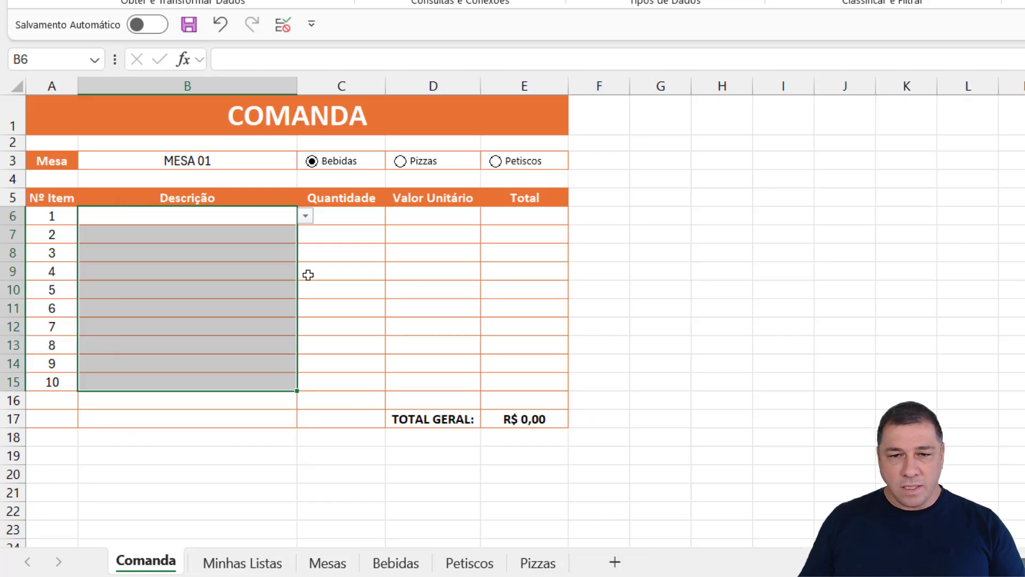
# Check the Descrição drop-down in B6 under Bebidas, Pizzas and Petiscos in turn, returning to Bebidas for a last look
pyautogui.click(306, 218)
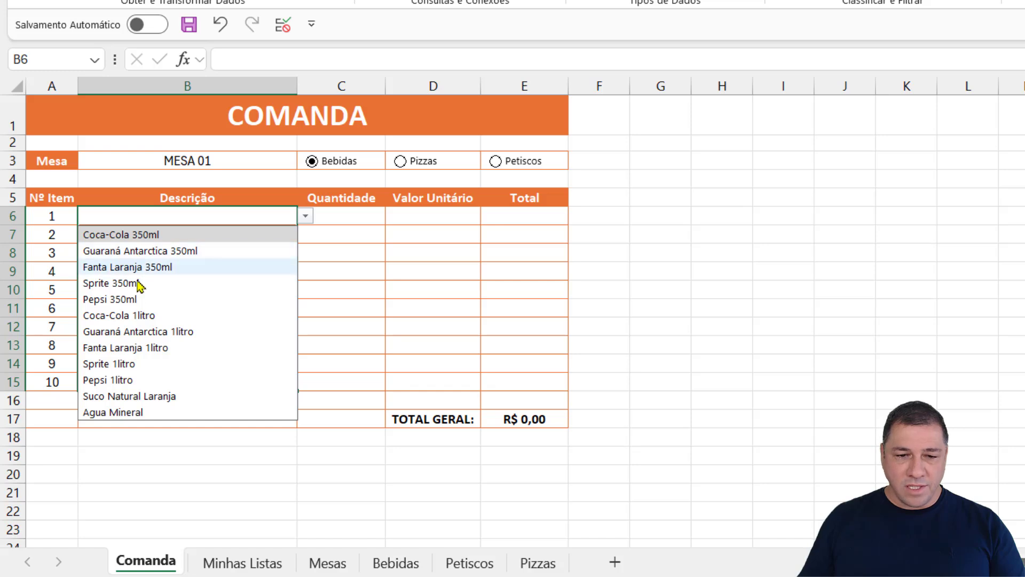
pyautogui.click(404, 168)
pyautogui.click(305, 216)
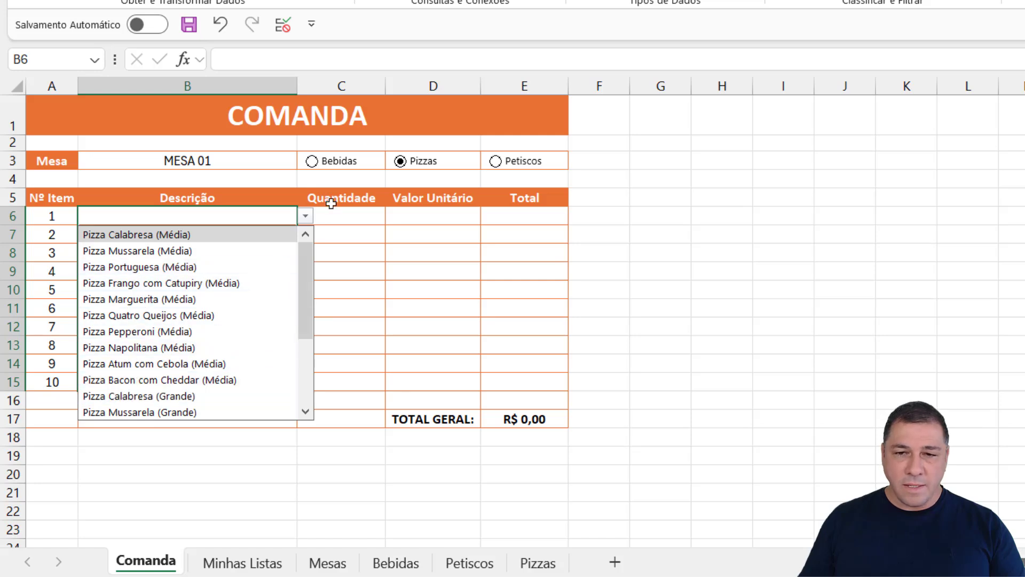
pyautogui.click(487, 173)
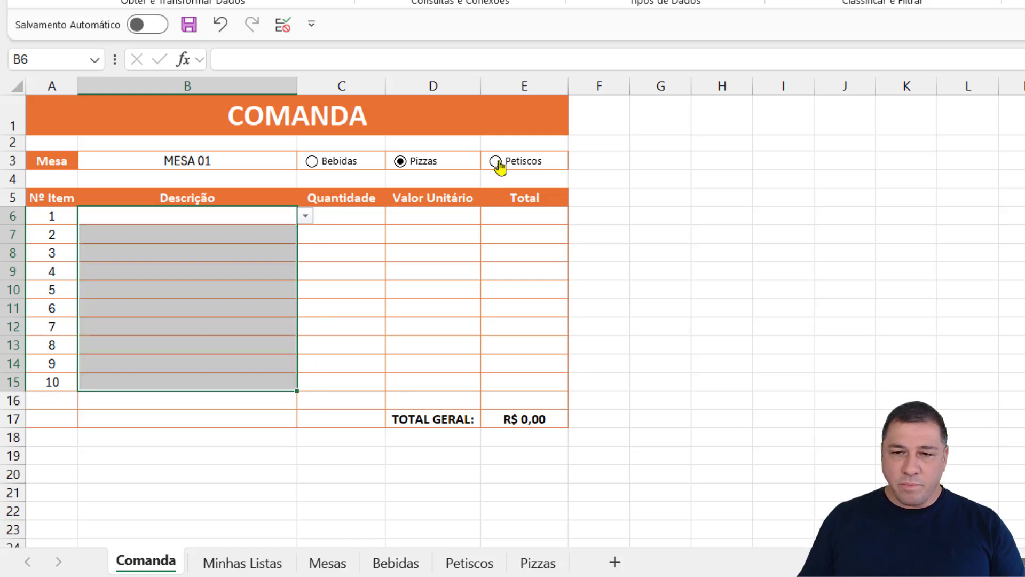
pyautogui.click(305, 216)
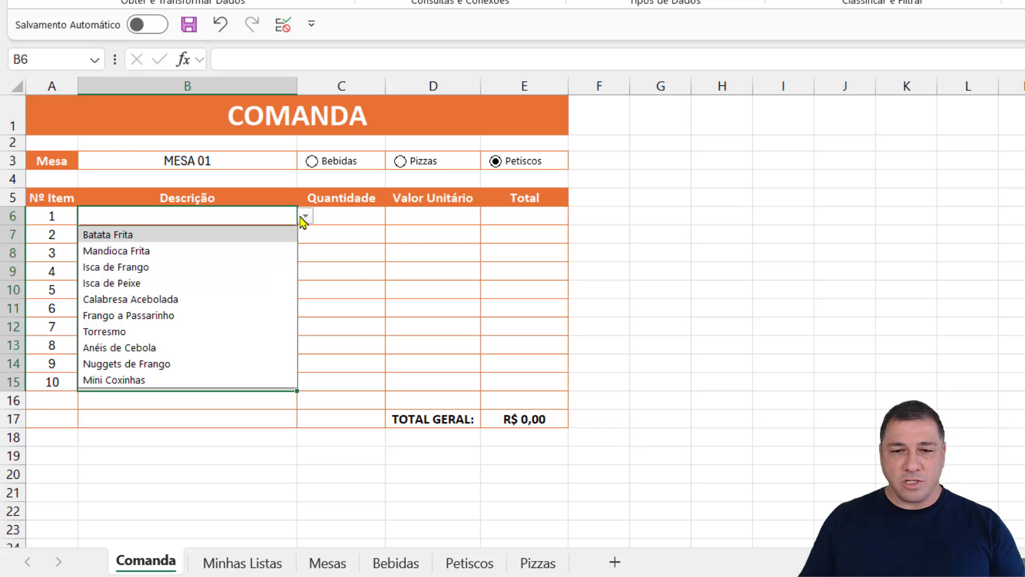
pyautogui.click(305, 217)
pyautogui.click(225, 222)
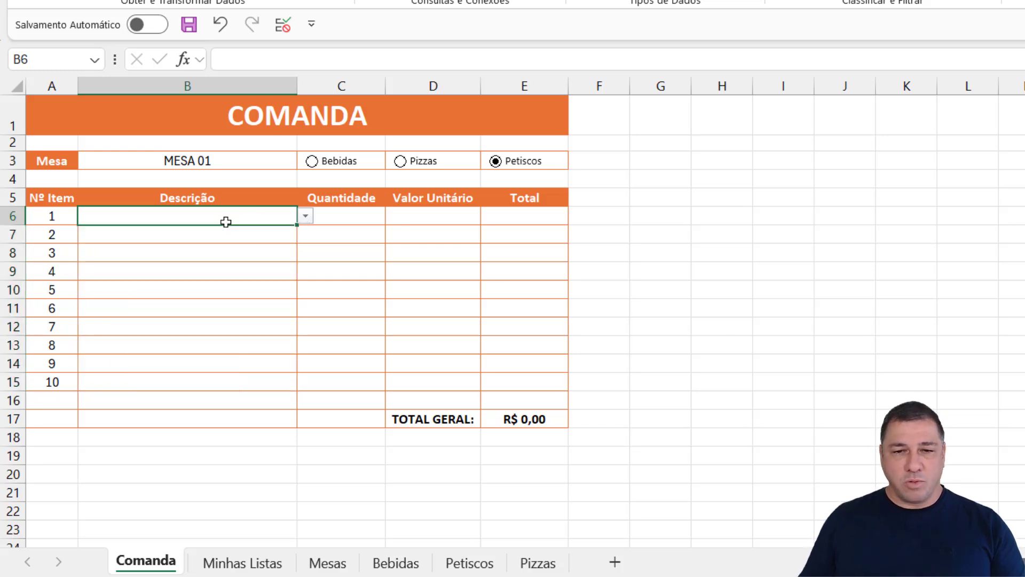
pyautogui.click(312, 162)
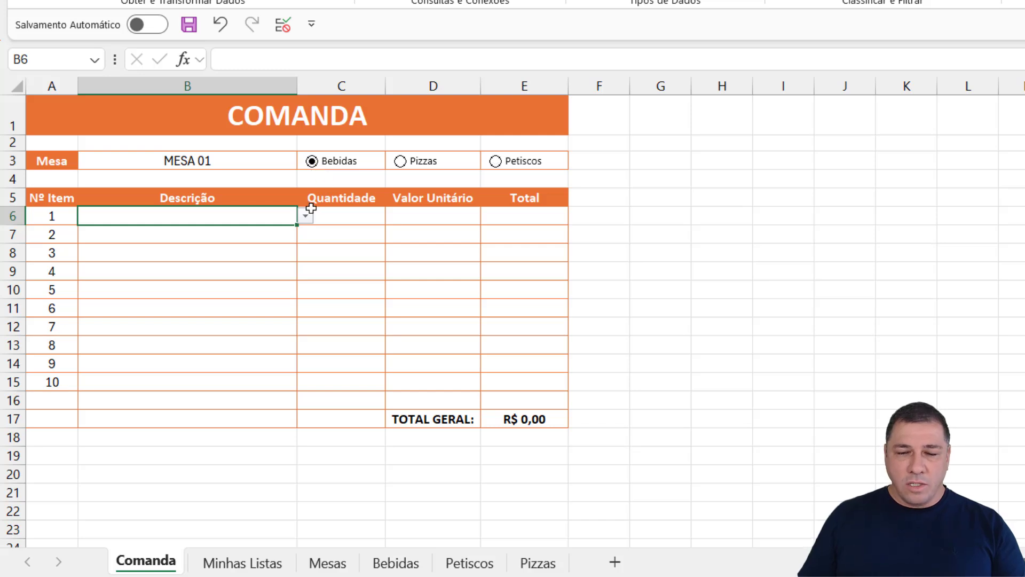
pyautogui.click(308, 216)
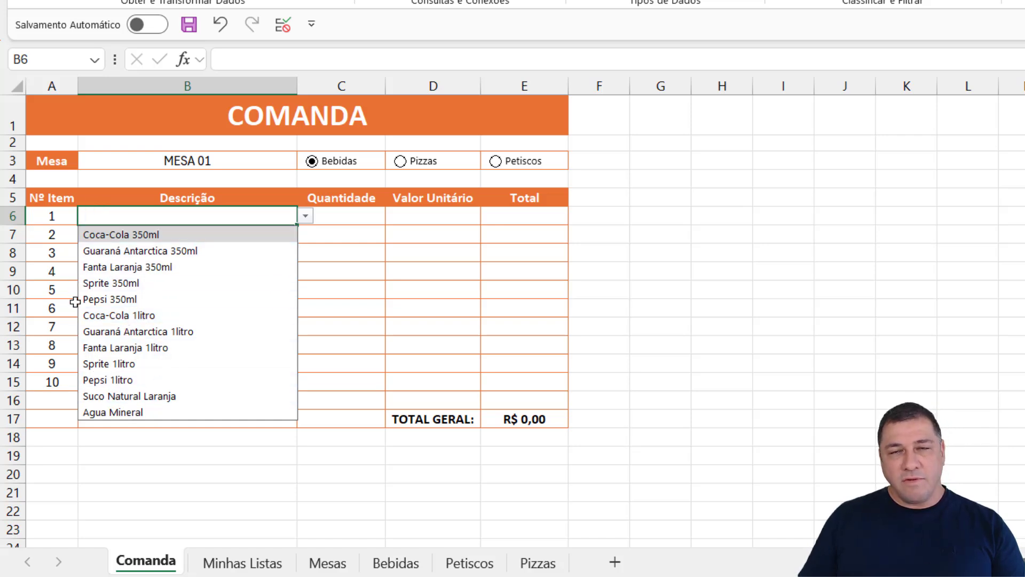
pyautogui.click(187, 214)
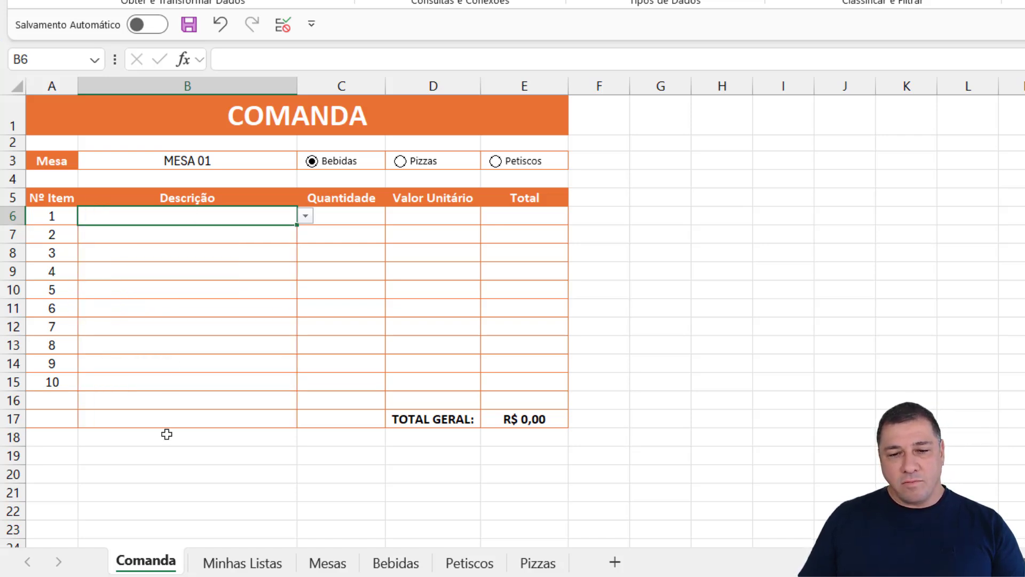
# Wrap the ESCOLHER formula in B1 of Minhas Listas in CLASSIFICAR, giving =CLASSIFICAR(ESCOLHER($A$1;C1#;D1#;E1#))
pyautogui.click(240, 565)
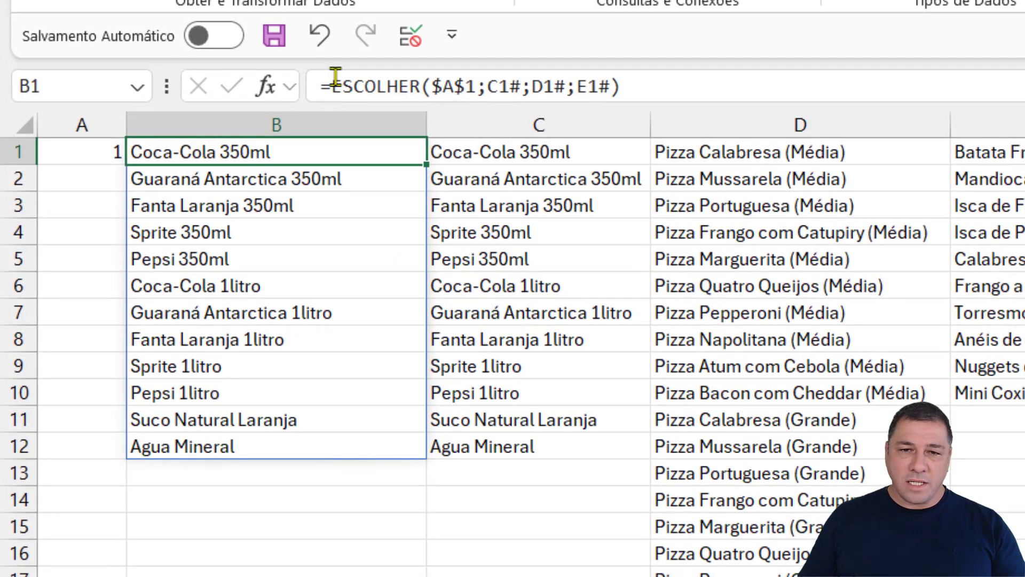
pyautogui.click(228, 59)
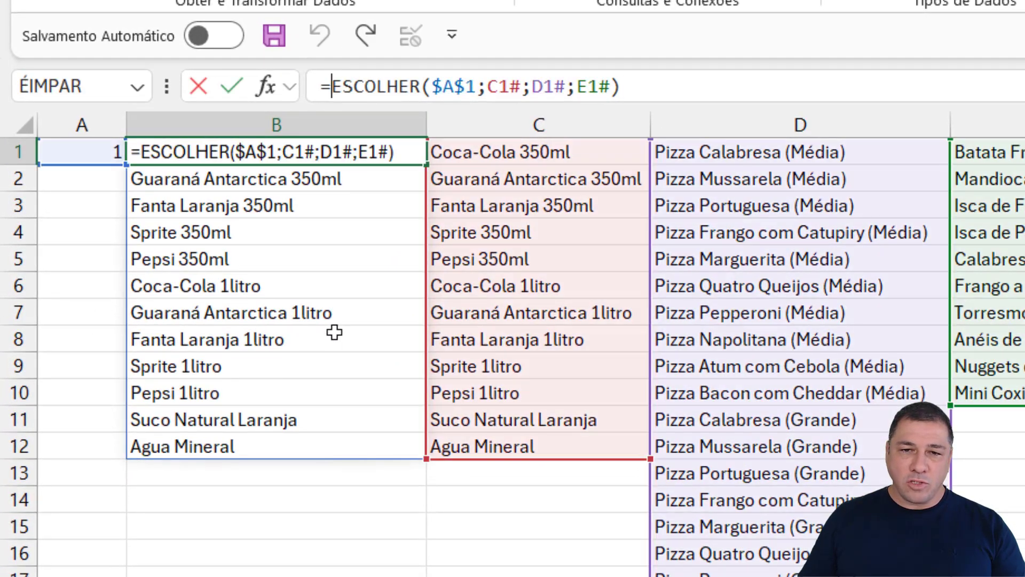
pyautogui.write('cla')
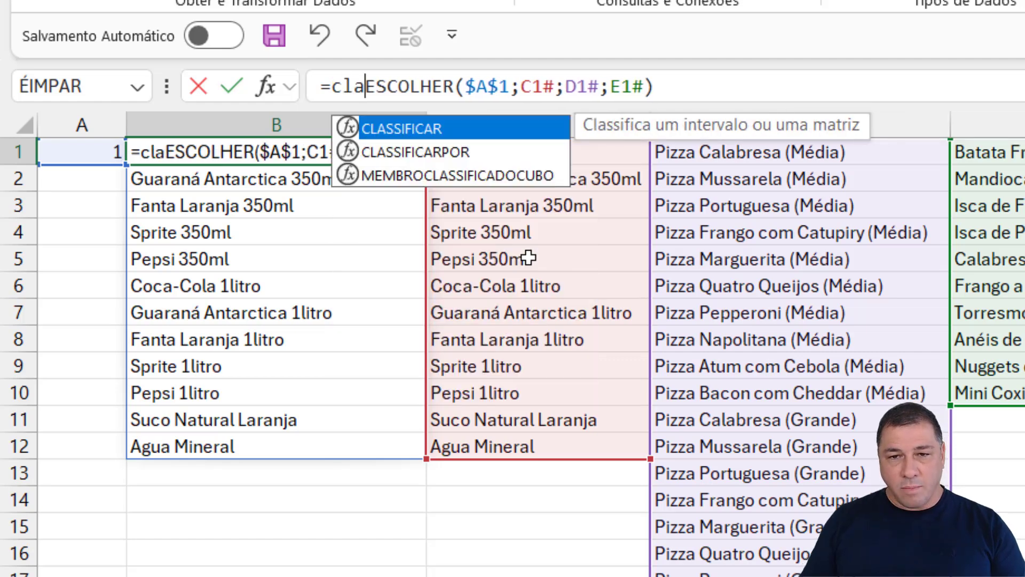
pyautogui.doubleClick(401, 128)
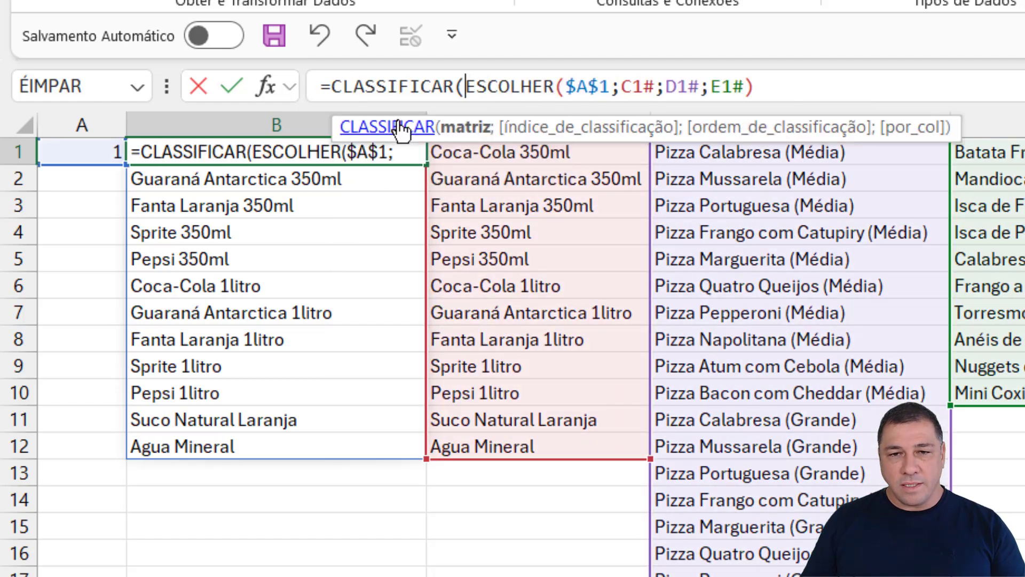
pyautogui.click(767, 87)
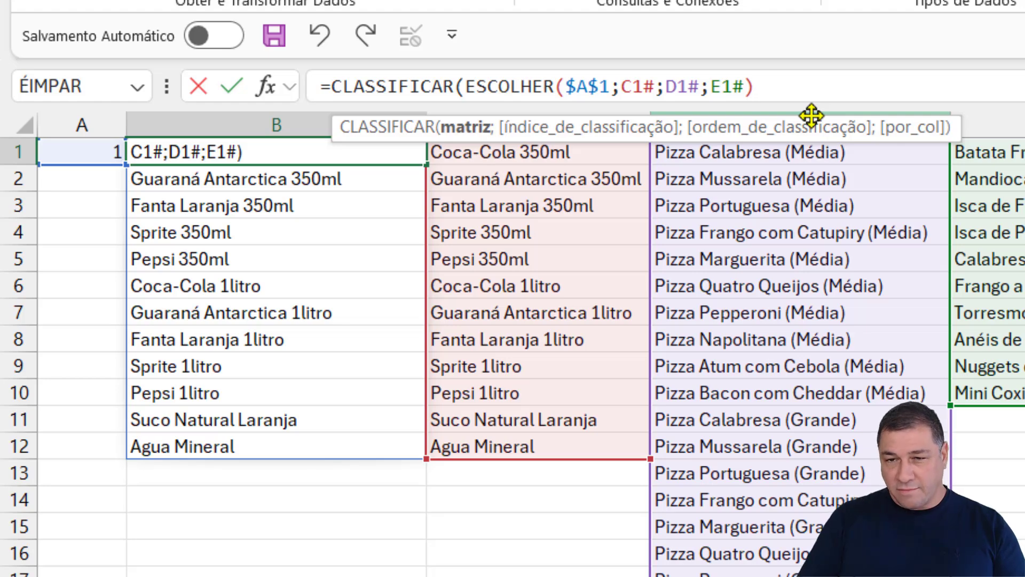
pyautogui.write(')')
pyautogui.press('Return')
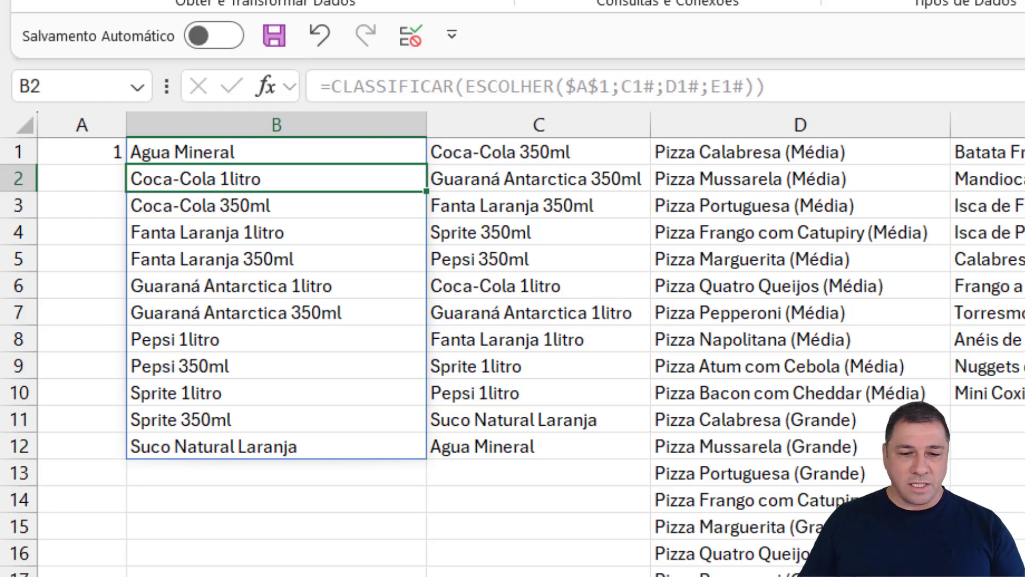
# Check the sort order of the B6 drop-down on Comanda for Bebidas, and again after choosing Pizzas
pyautogui.hotkey('ctrl', 'pageup')
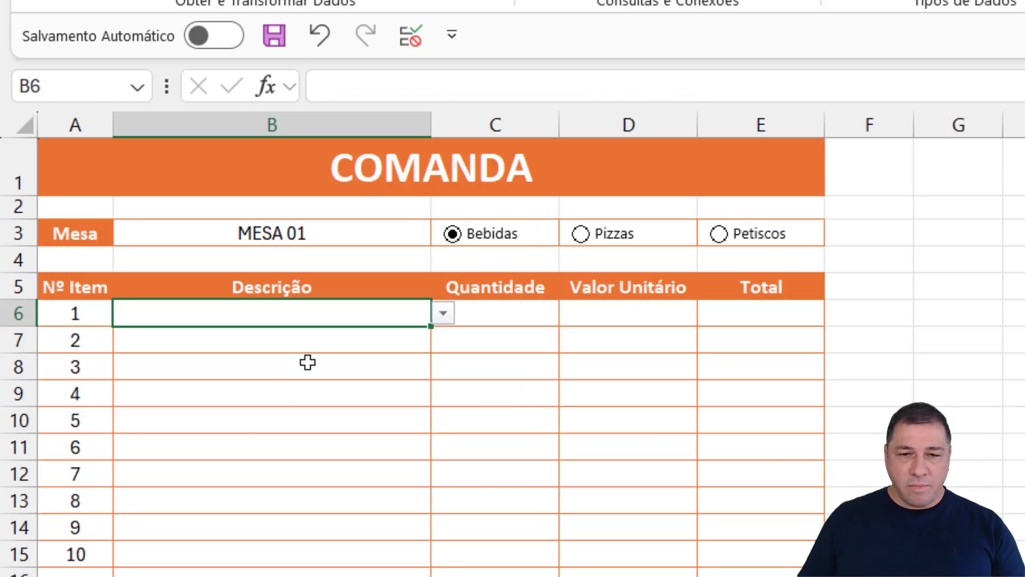
pyautogui.click(442, 314)
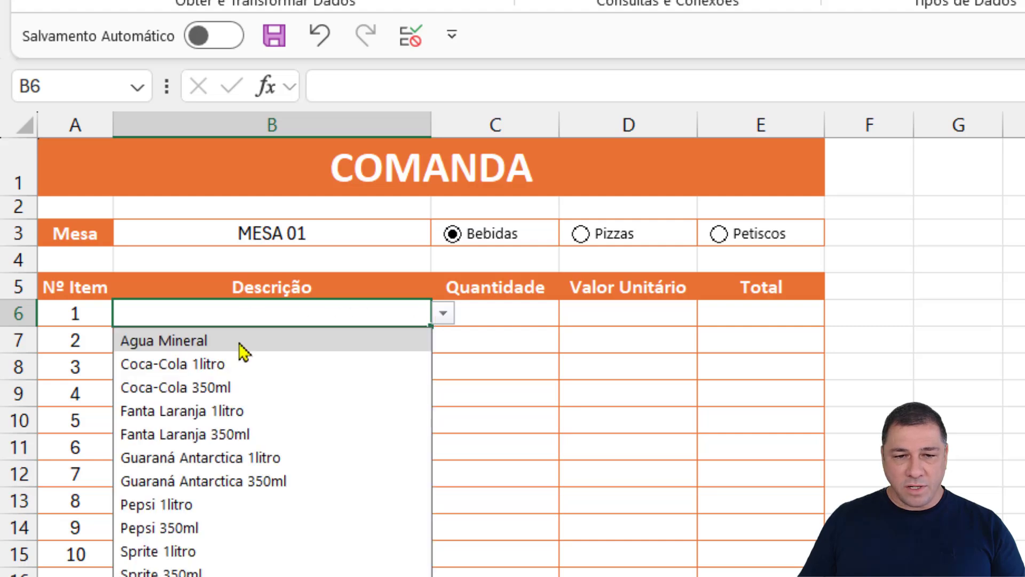
pyautogui.click(582, 235)
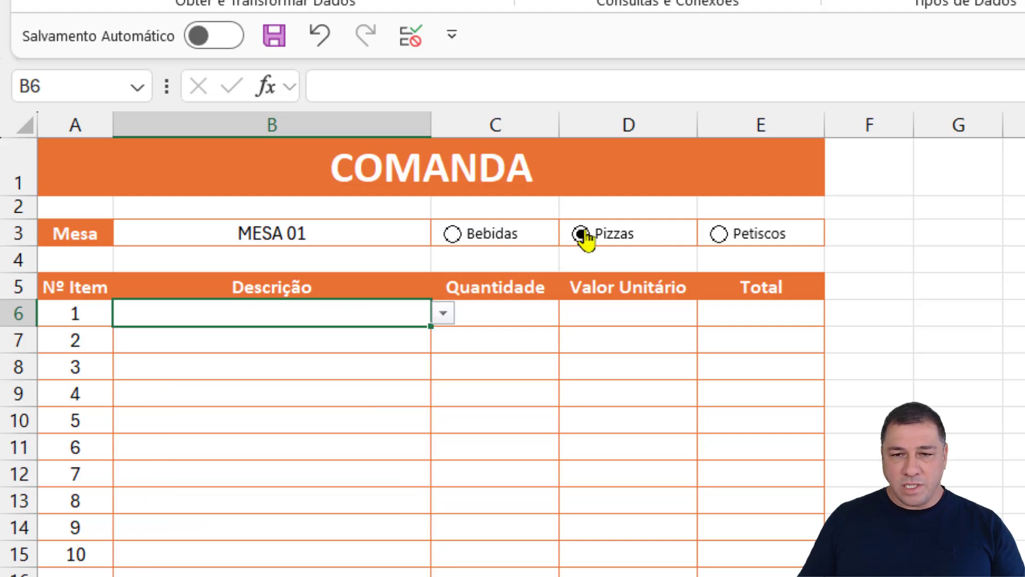
pyautogui.click(444, 315)
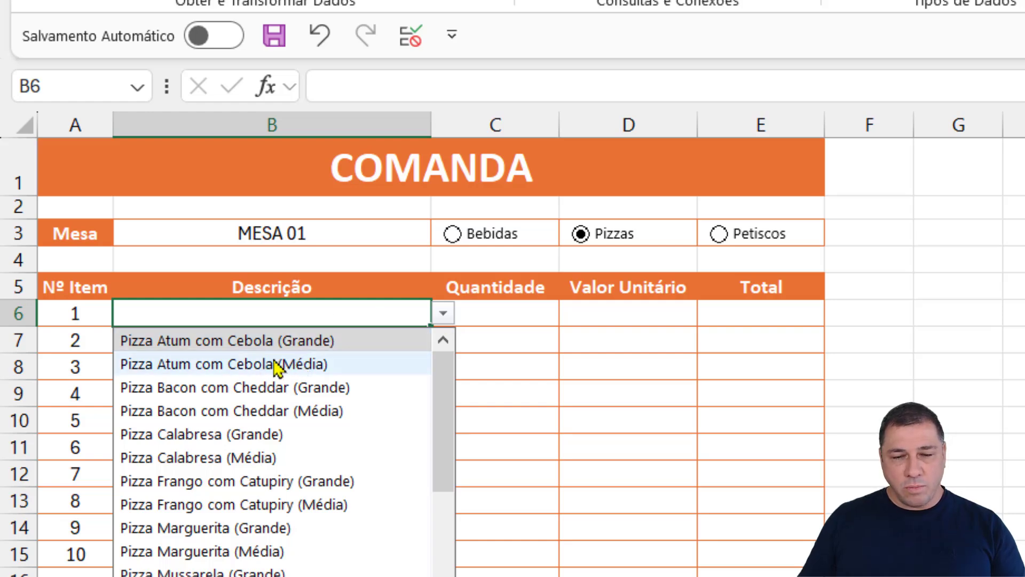
pyautogui.click(446, 317)
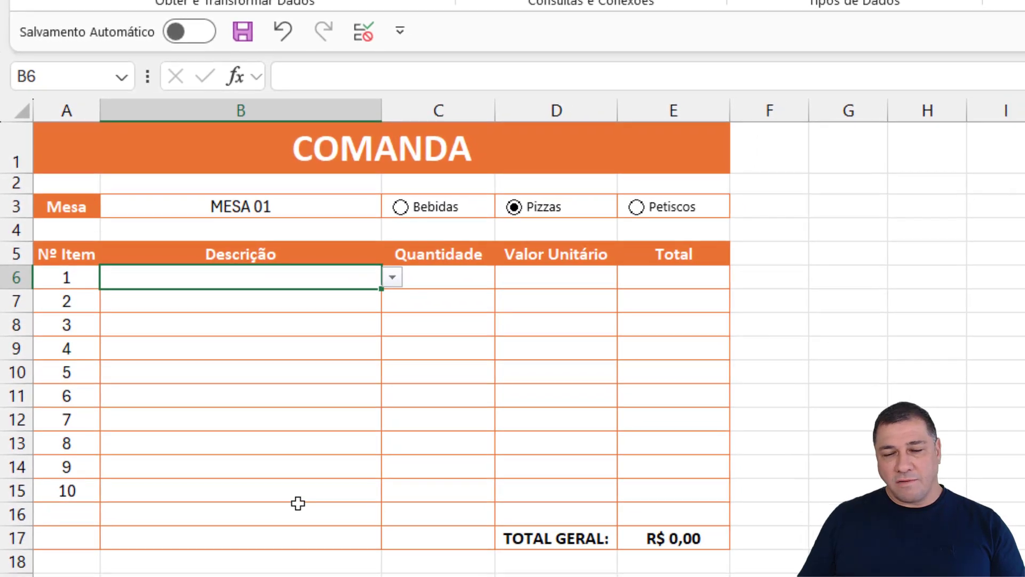
# Add Lista data validation to the Quantidade cells C6:C15 with the source 1;2;3;4;5;6;7;8;9;10
pyautogui.click(459, 282)
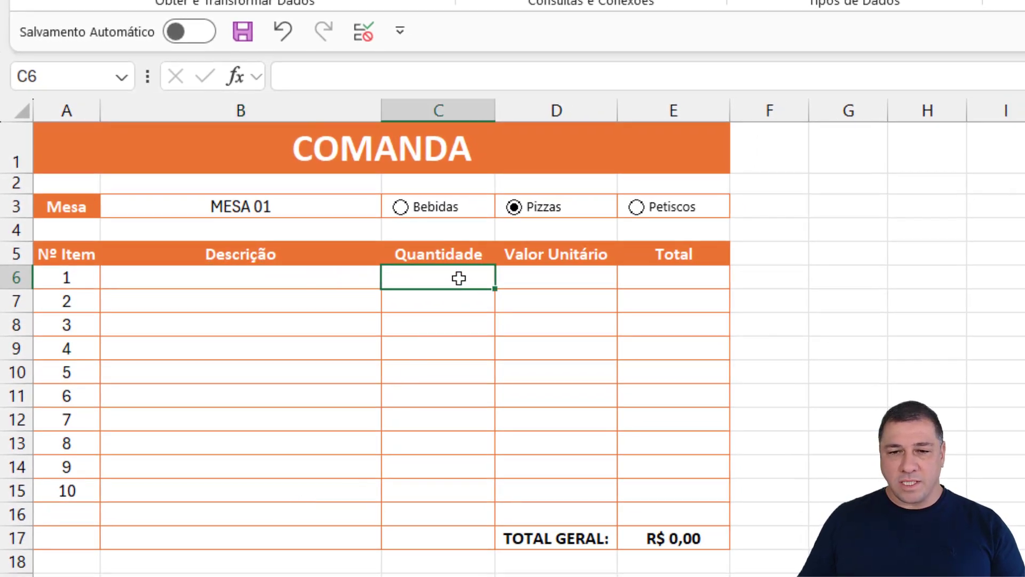
pyautogui.moveTo(453, 279); pyautogui.dragTo(423, 487)
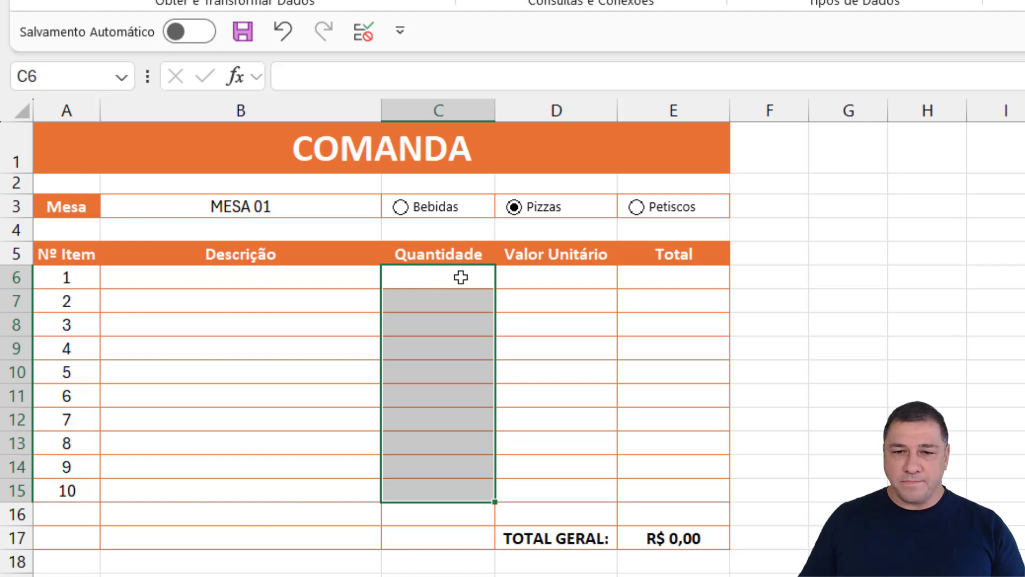
pyautogui.click(364, 32)
pyautogui.click(358, 342)
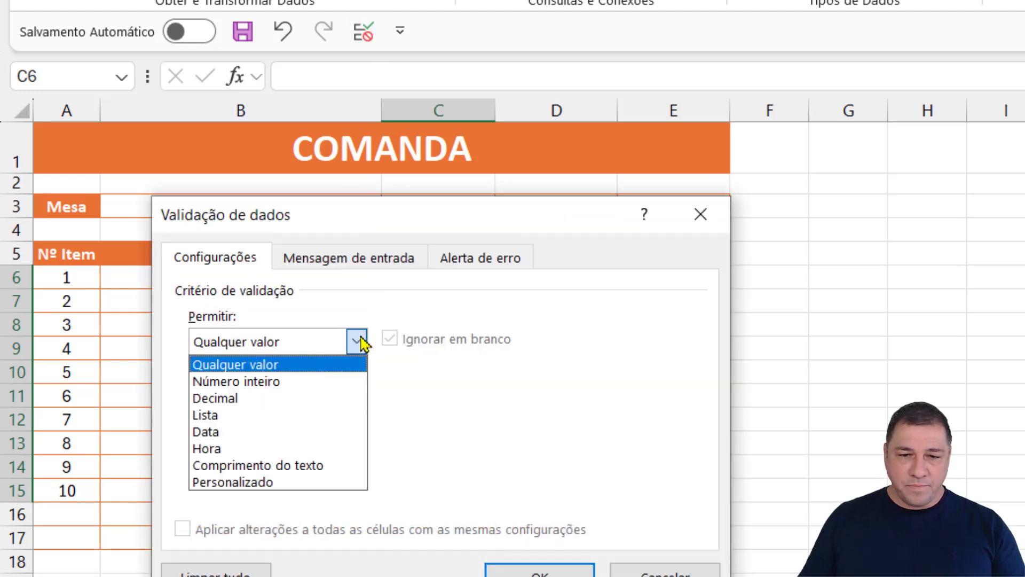
pyautogui.click(213, 415)
pyautogui.click(207, 443)
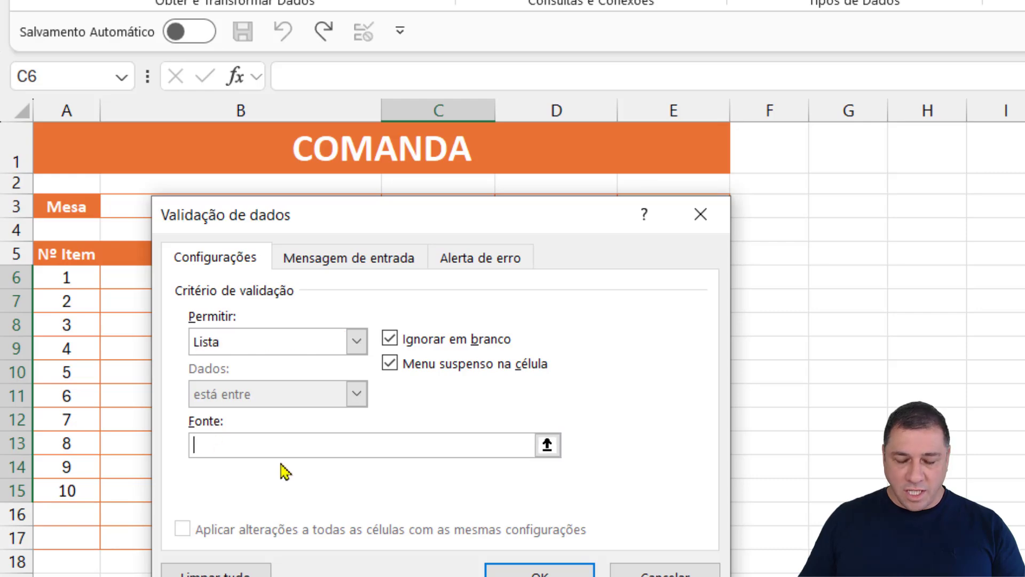
pyautogui.write('1;2;3;4;5;6;7;8;9;10')
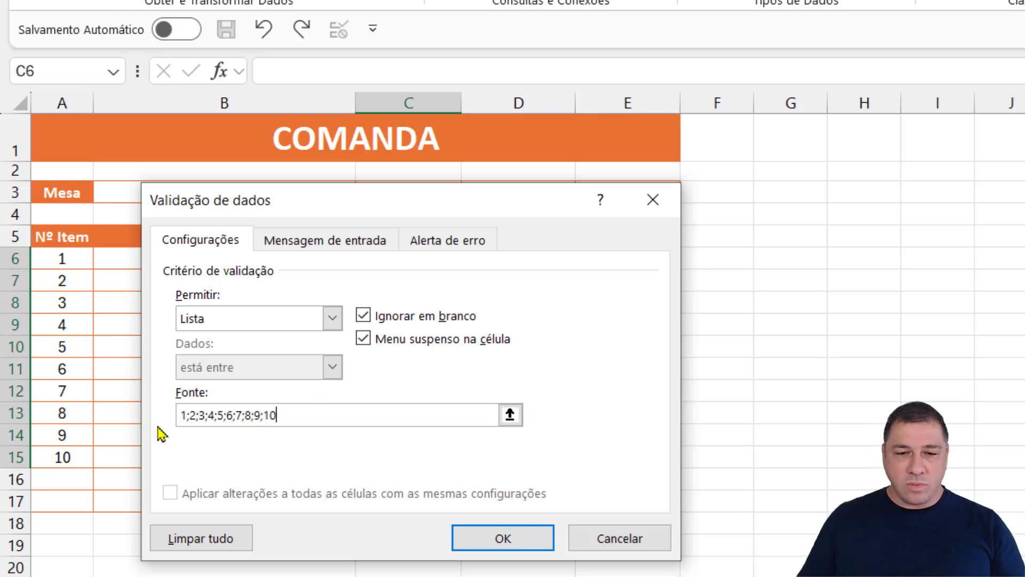
pyautogui.click(470, 538)
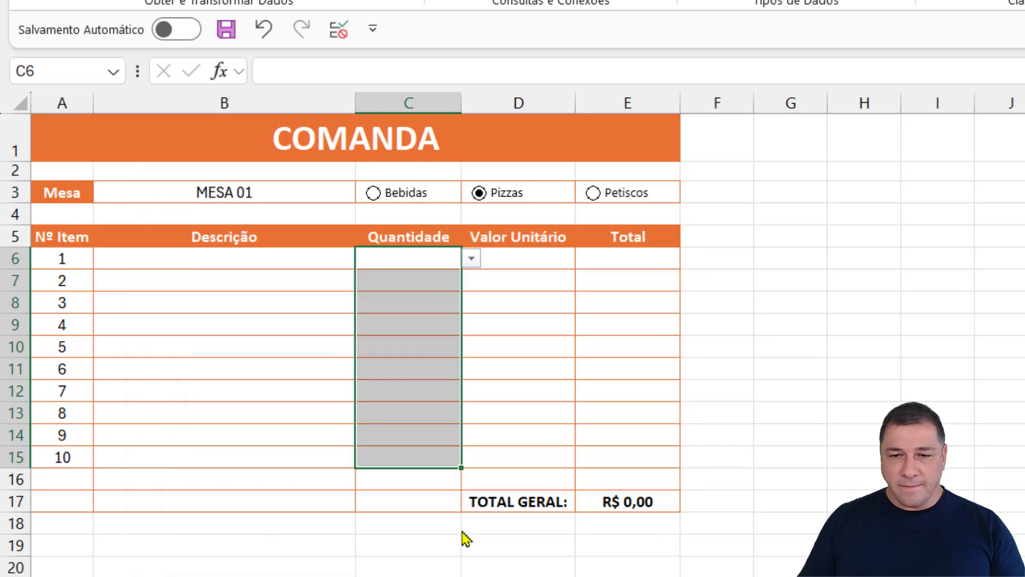
# Review the quantity list in C6, try to enter 11 there to test the validation, and abandon the entry
pyautogui.click(474, 261)
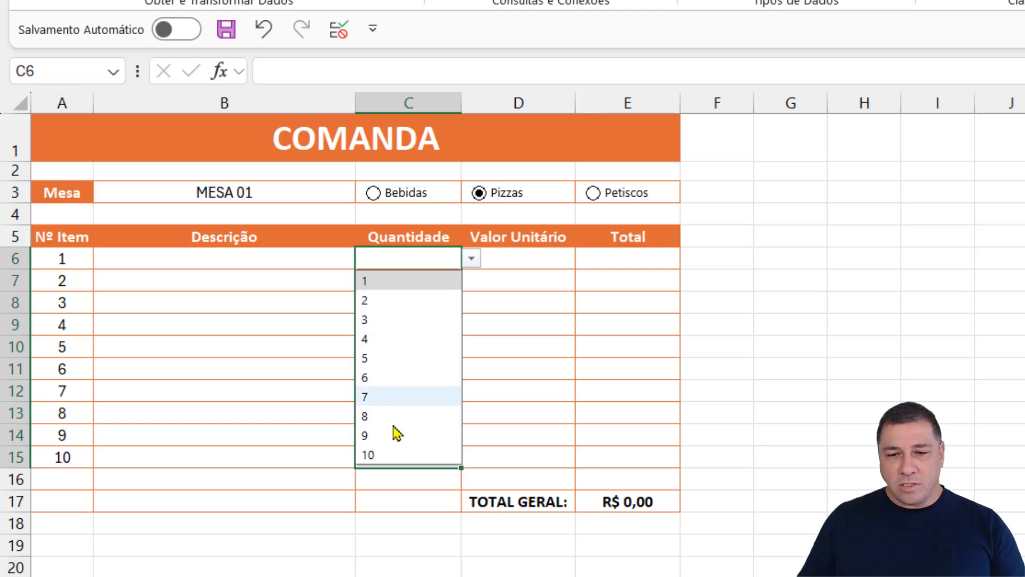
pyautogui.click(390, 263)
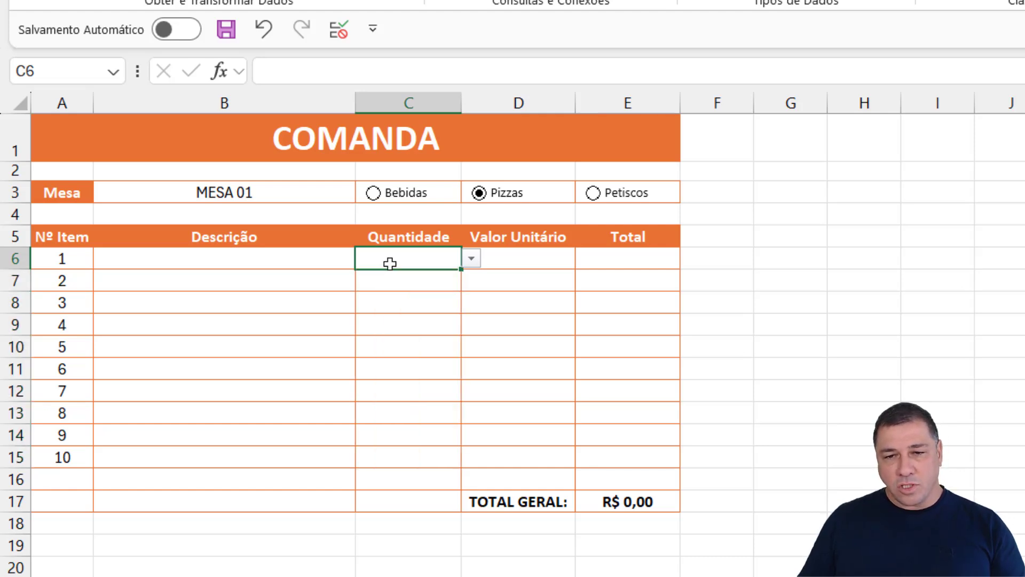
pyautogui.write('11')
pyautogui.press('Return')
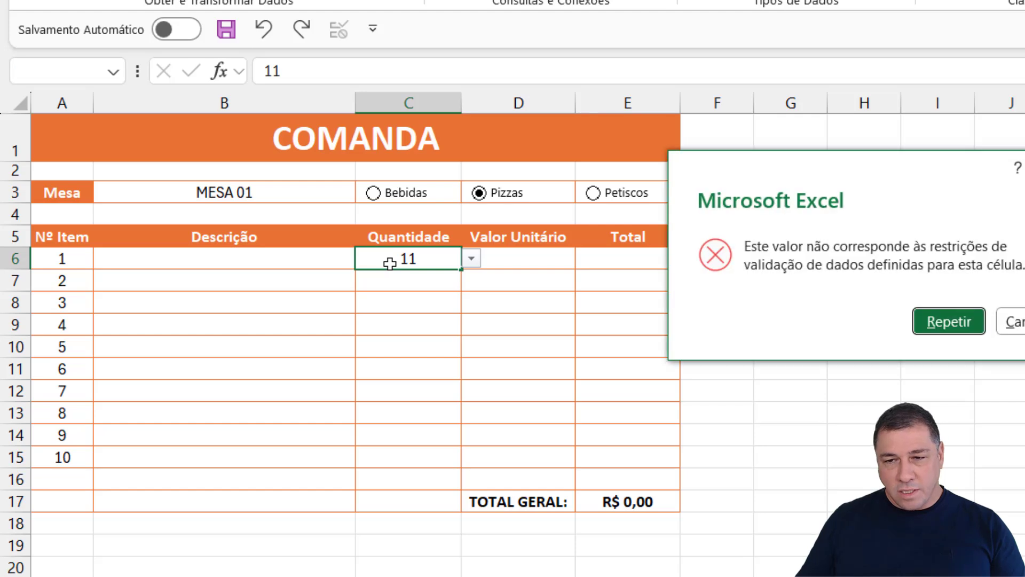
pyautogui.click(929, 327)
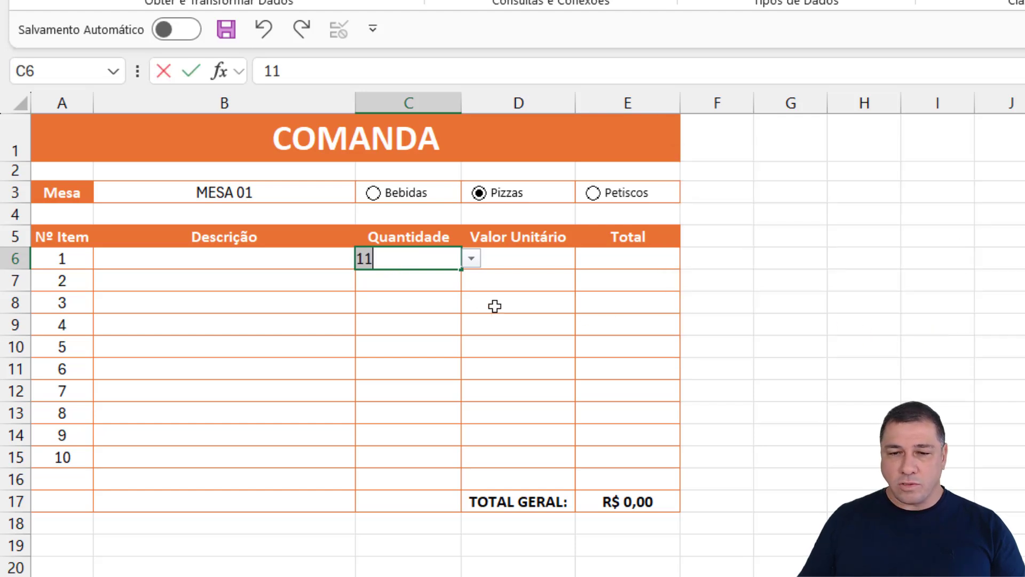
pyautogui.press('Escape')
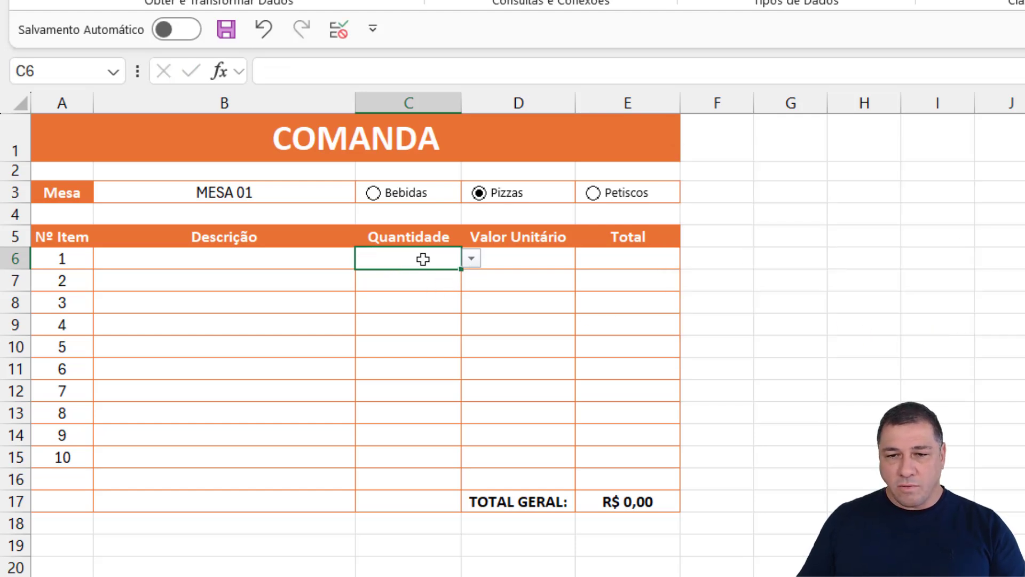
# Disable the error alert for invalid data in the validation of C6:C15, and select C6
pyautogui.moveTo(423, 259)
pyautogui.mouseDown()
pyautogui.moveTo(414, 476)
pyautogui.moveTo(420, 461)
pyautogui.mouseUp()
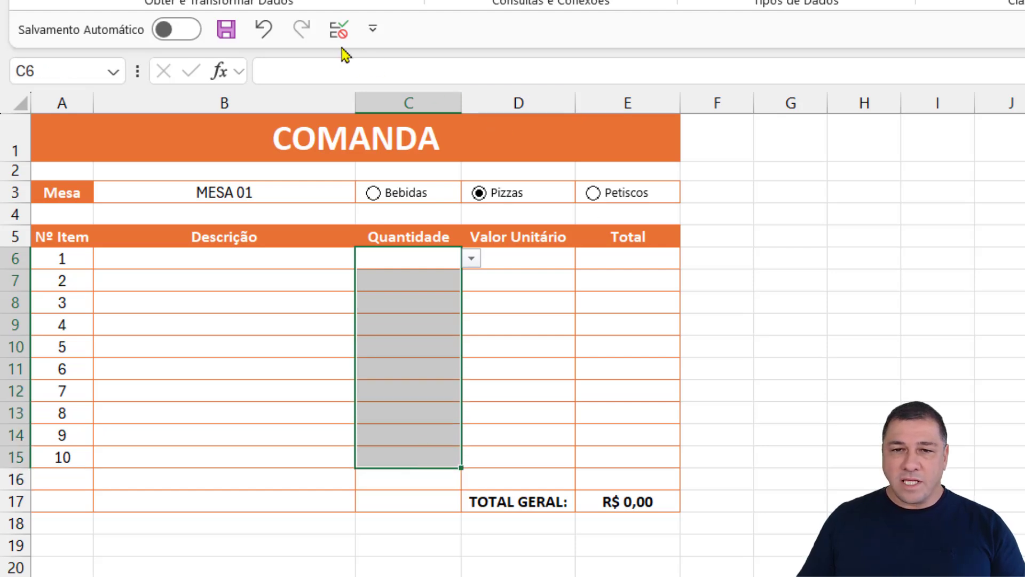
pyautogui.click(338, 31)
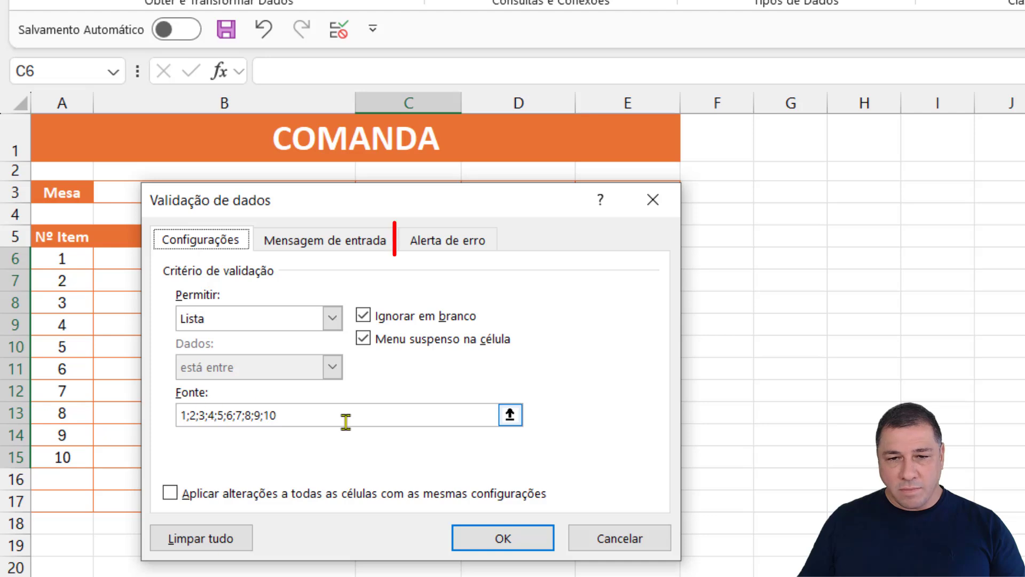
pyautogui.click(424, 247)
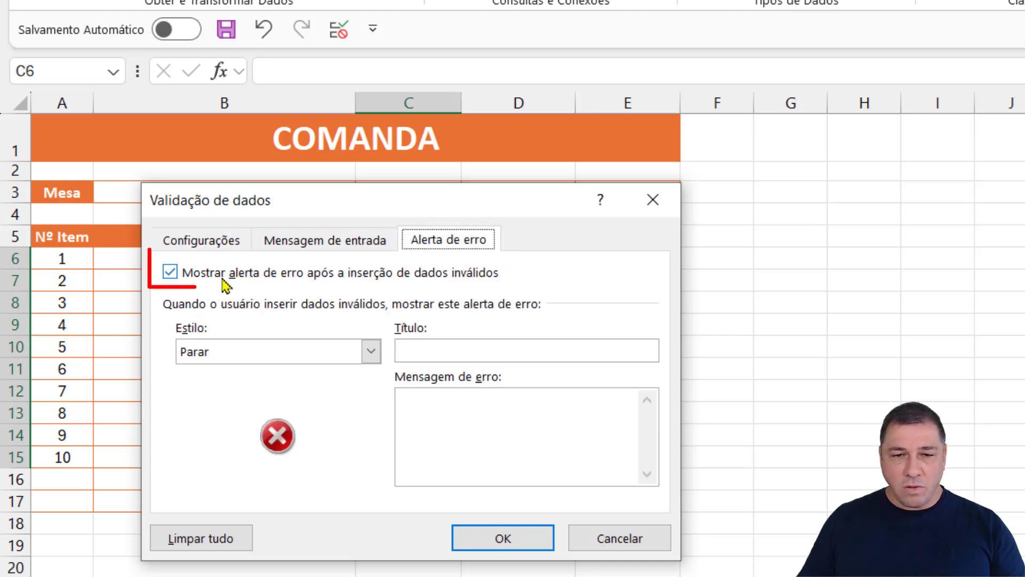
pyautogui.click(170, 273)
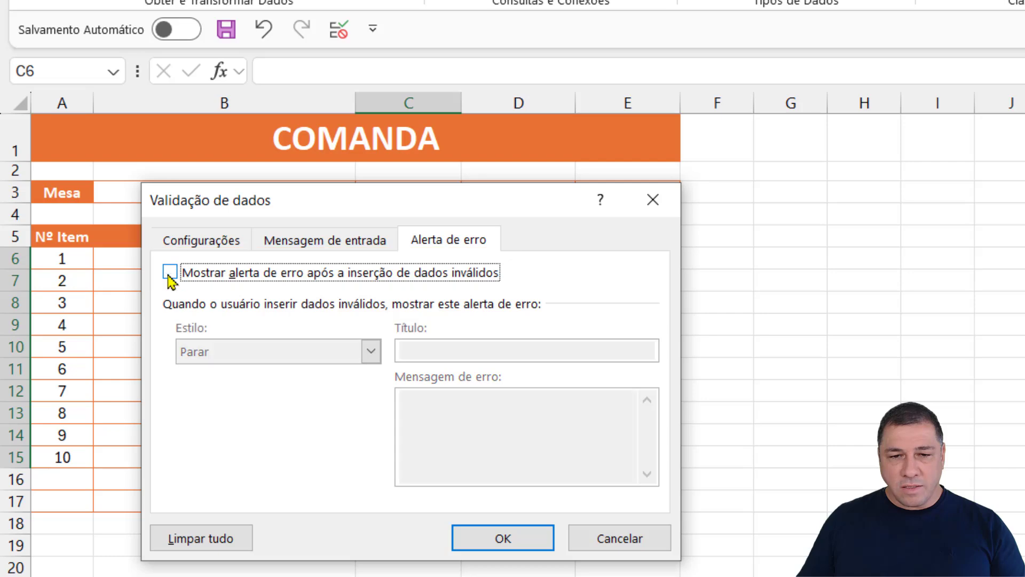
pyautogui.click(484, 542)
pyautogui.click(404, 260)
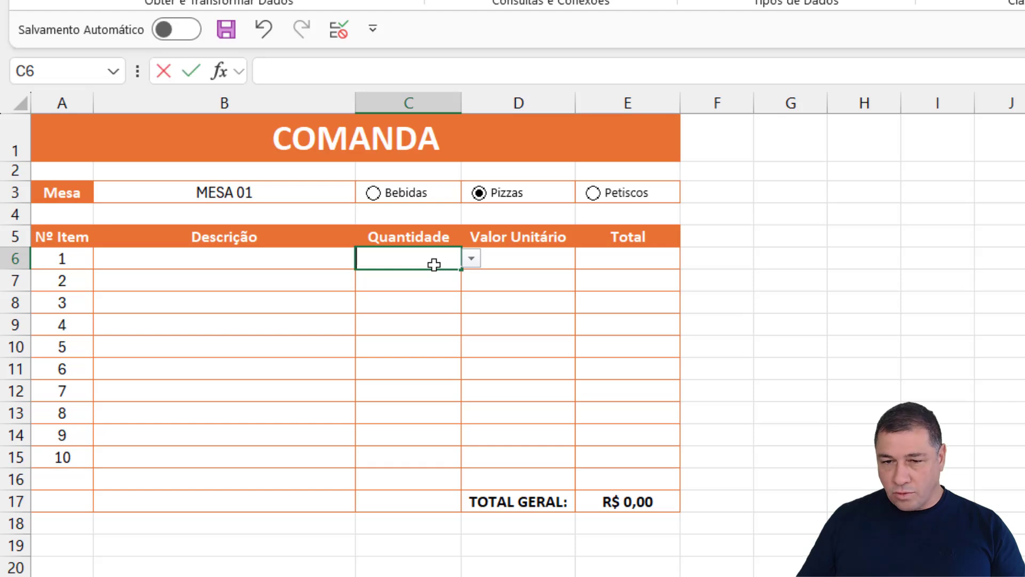
# Test a quantity outside the list by entering 11 in C6, and clear the cell again
pyautogui.write('11')
pyautogui.press('Return')
pyautogui.click(422, 259)
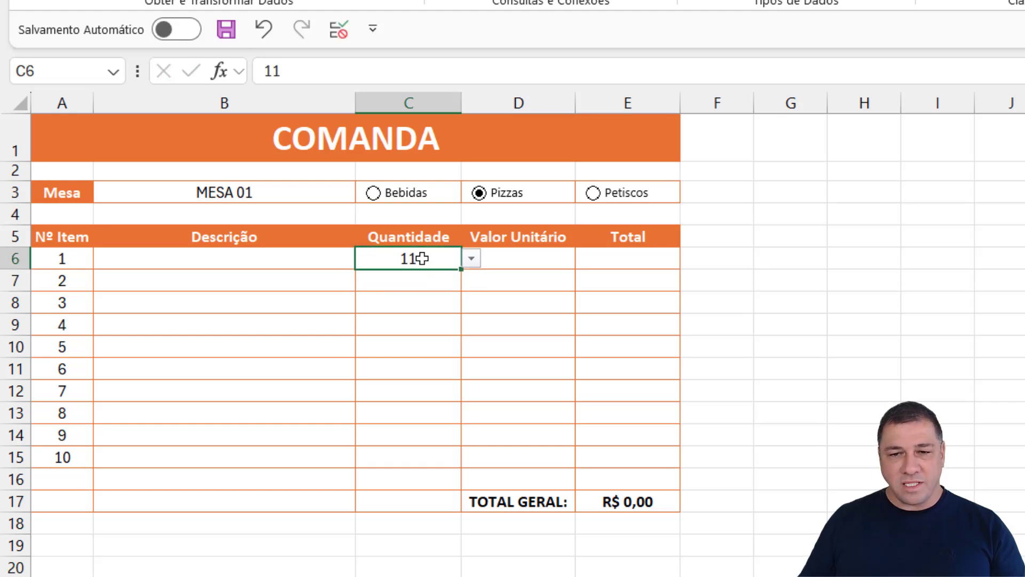
pyautogui.press('Delete')
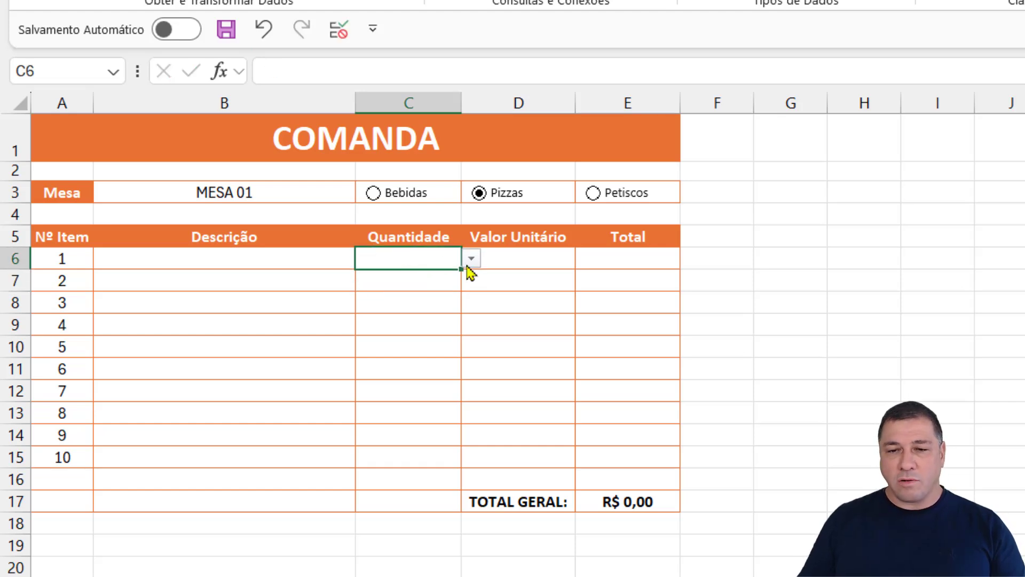
# Fill order item 1 with Pizza Calabresa (Grande) from the Pizzas category and a quantity of 1
pyautogui.click(266, 257)
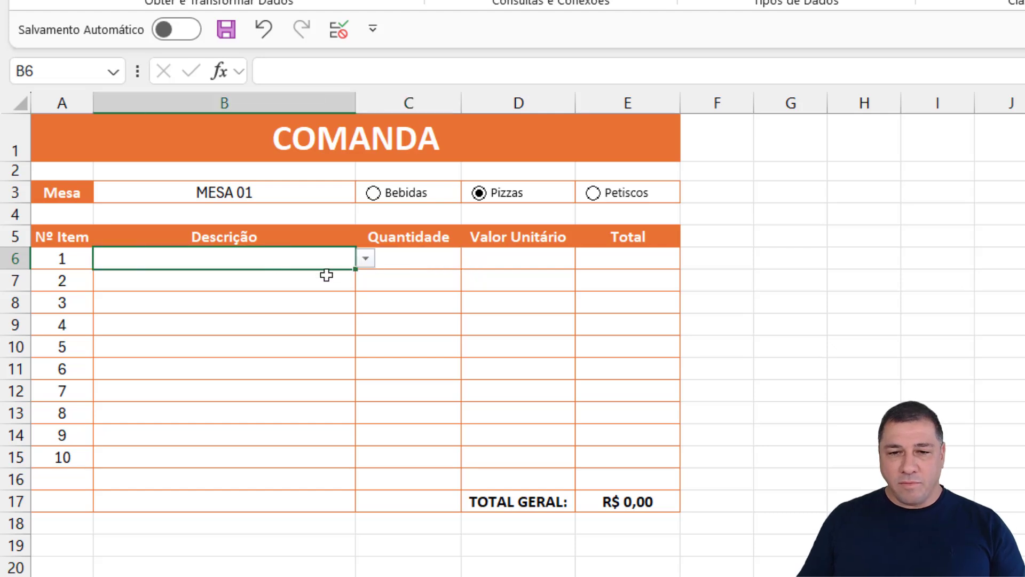
pyautogui.click(364, 260)
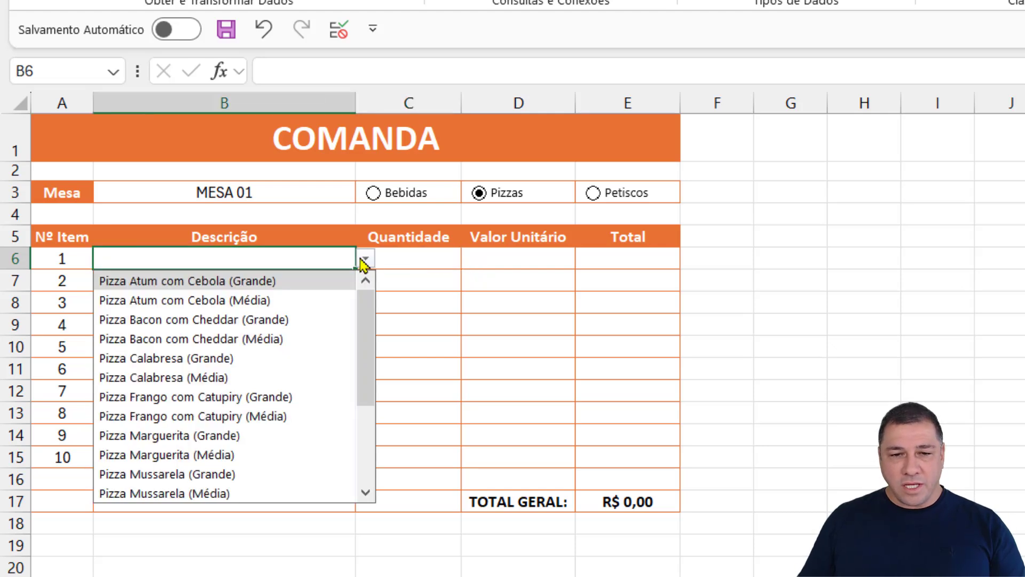
pyautogui.click(395, 202)
pyautogui.click(492, 200)
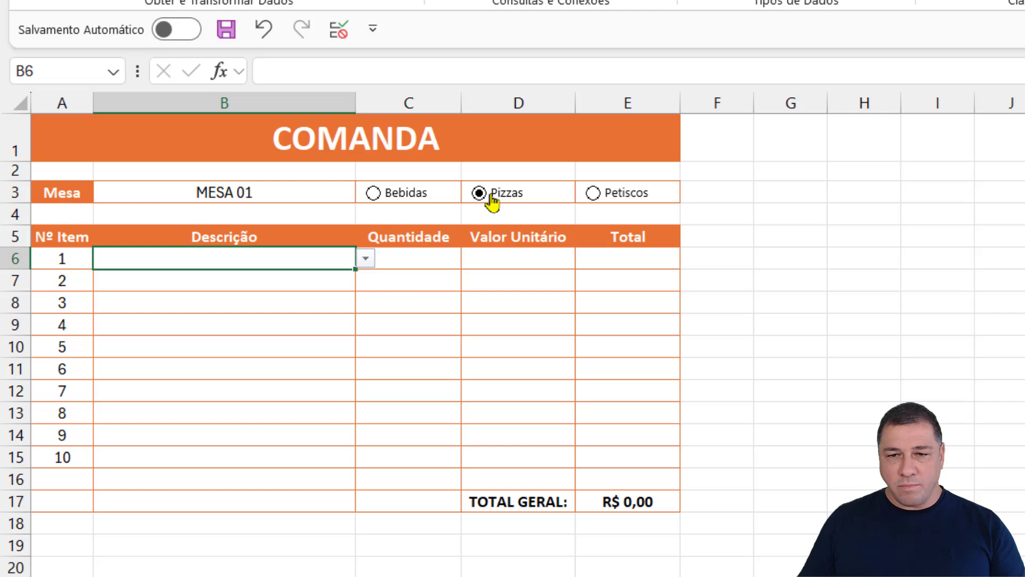
pyautogui.click(365, 259)
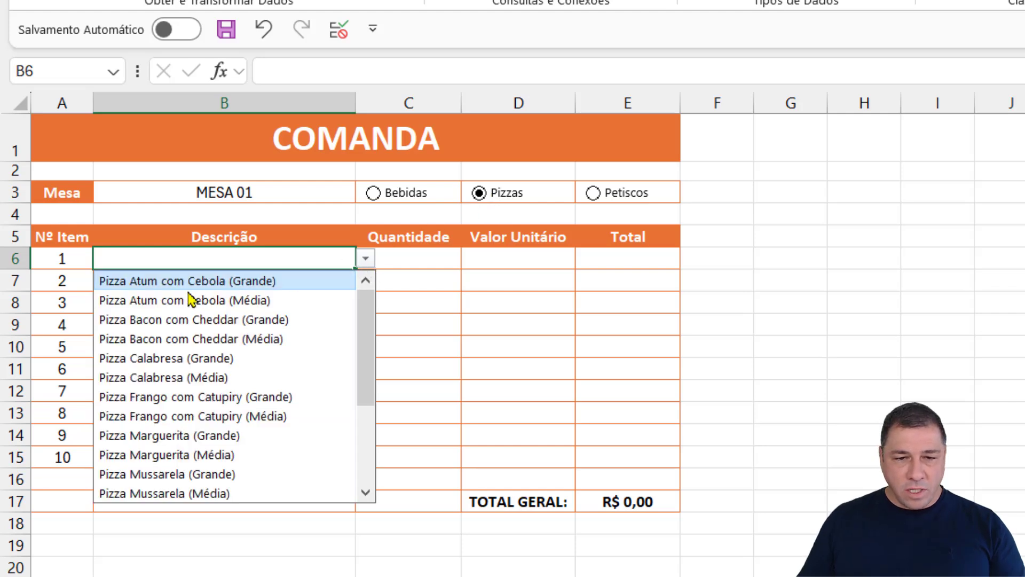
pyautogui.click(192, 357)
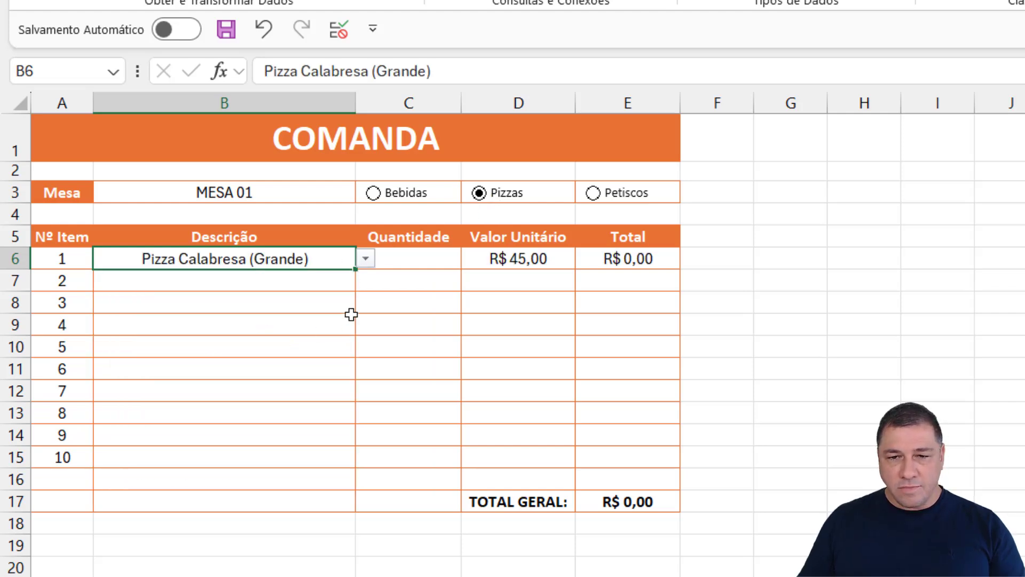
pyautogui.click(416, 259)
pyautogui.click(470, 259)
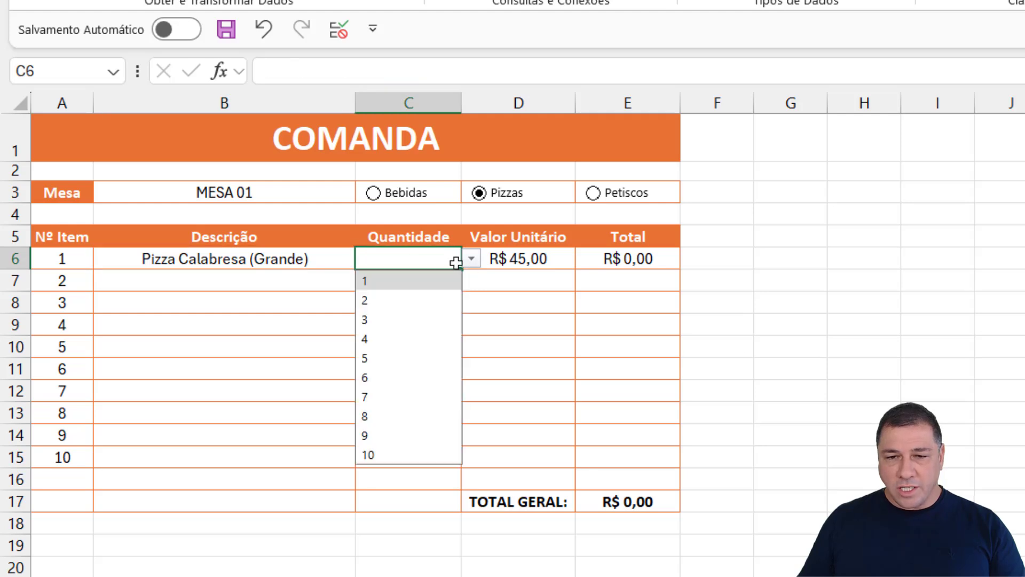
pyautogui.click(408, 291)
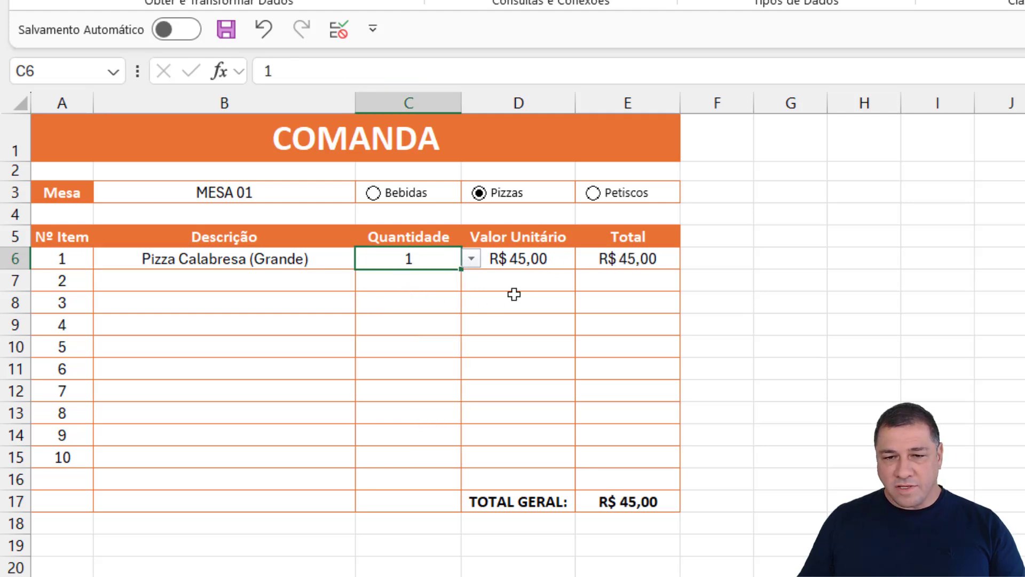
# Switch the category to Bebidas and fill order item 2 with Guaraná Antarctica 1litro and a quantity of 1
pyautogui.click(269, 283)
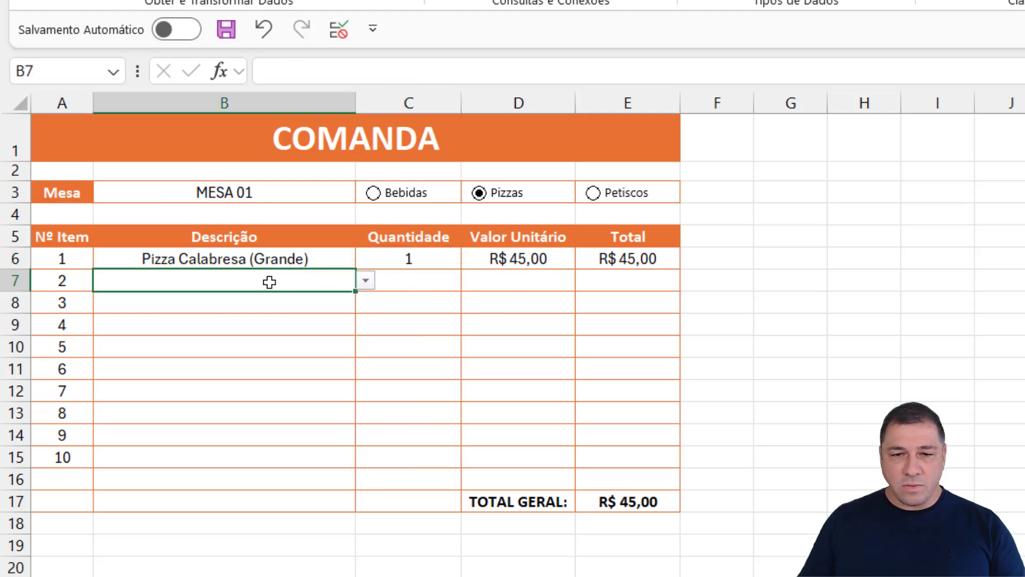
pyautogui.click(365, 281)
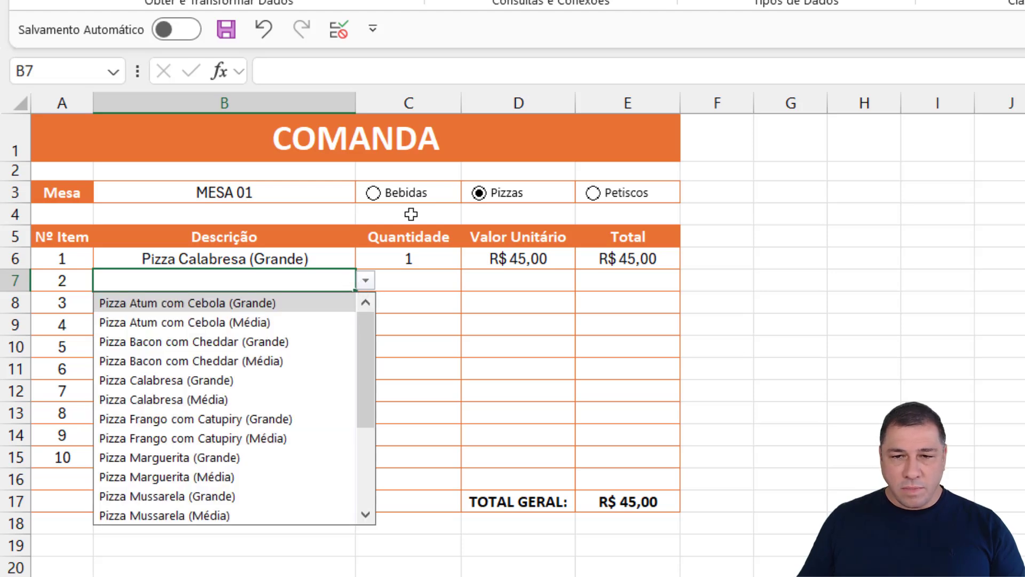
pyautogui.click(379, 196)
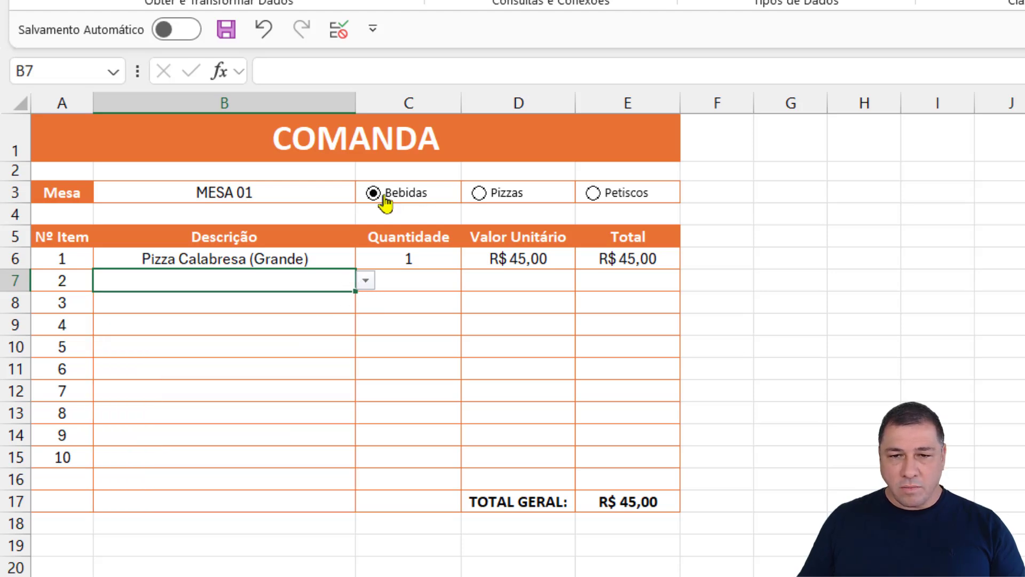
pyautogui.click(365, 280)
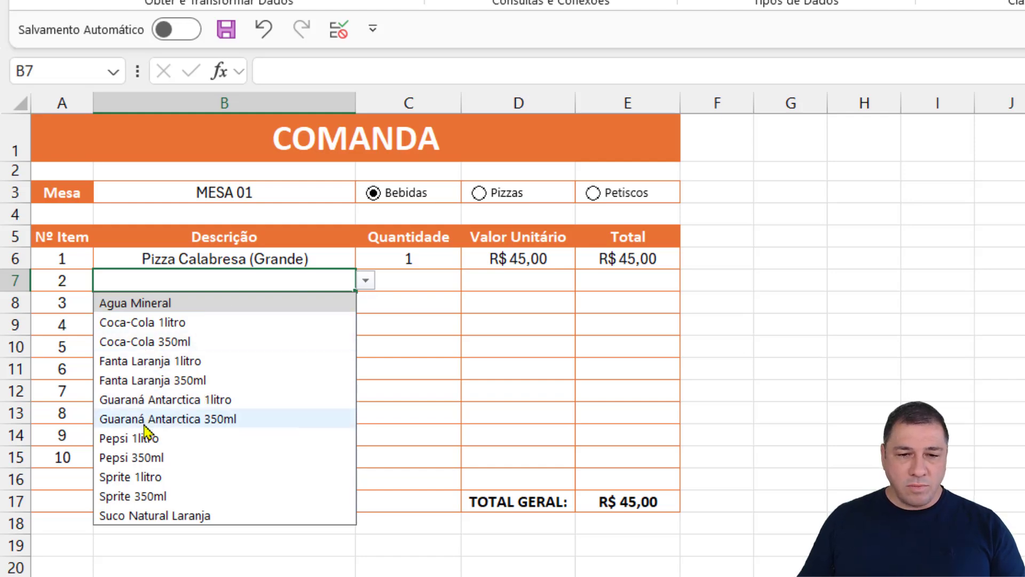
pyautogui.click(160, 402)
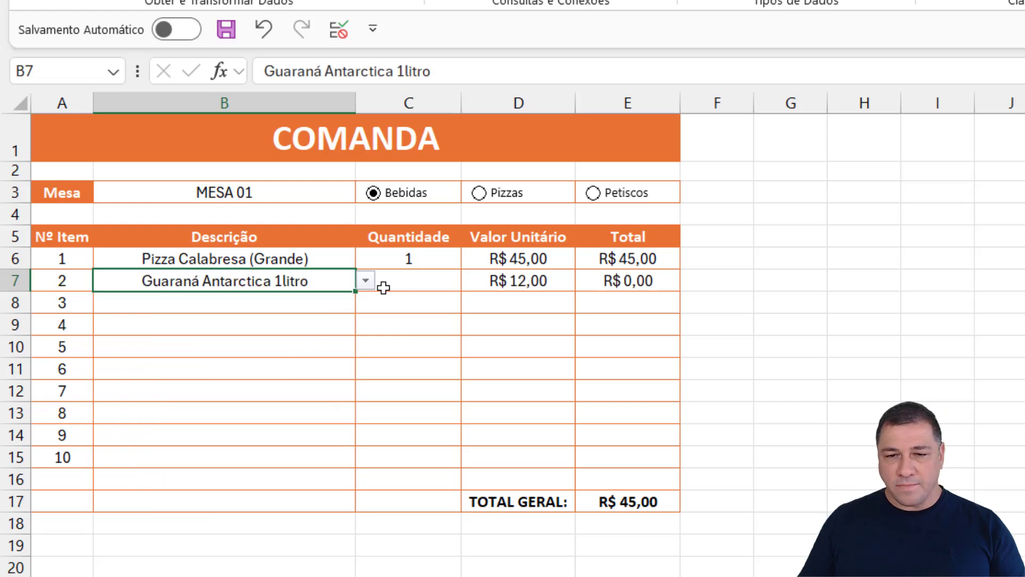
pyautogui.click(413, 279)
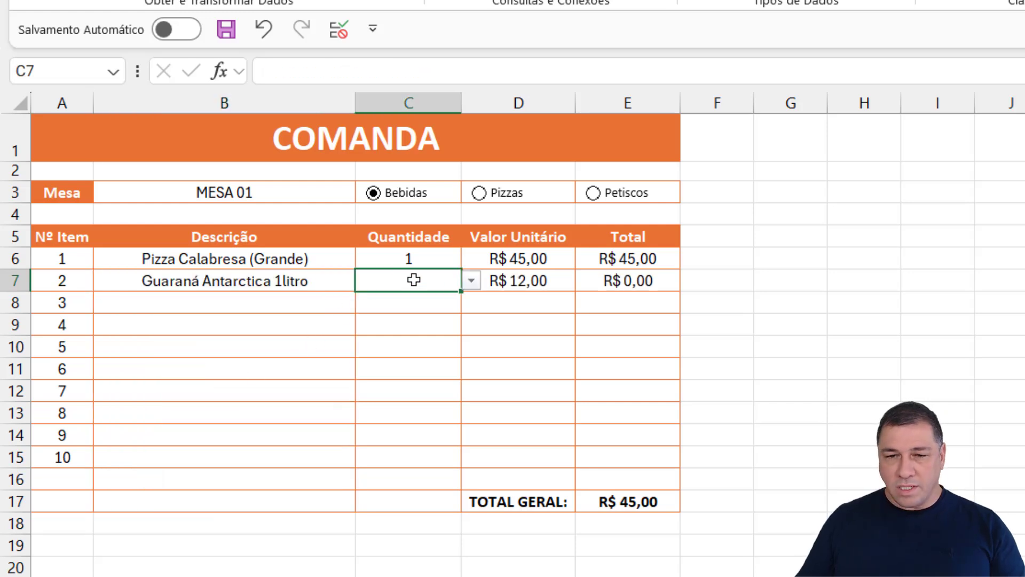
pyautogui.click(471, 280)
pyautogui.click(417, 307)
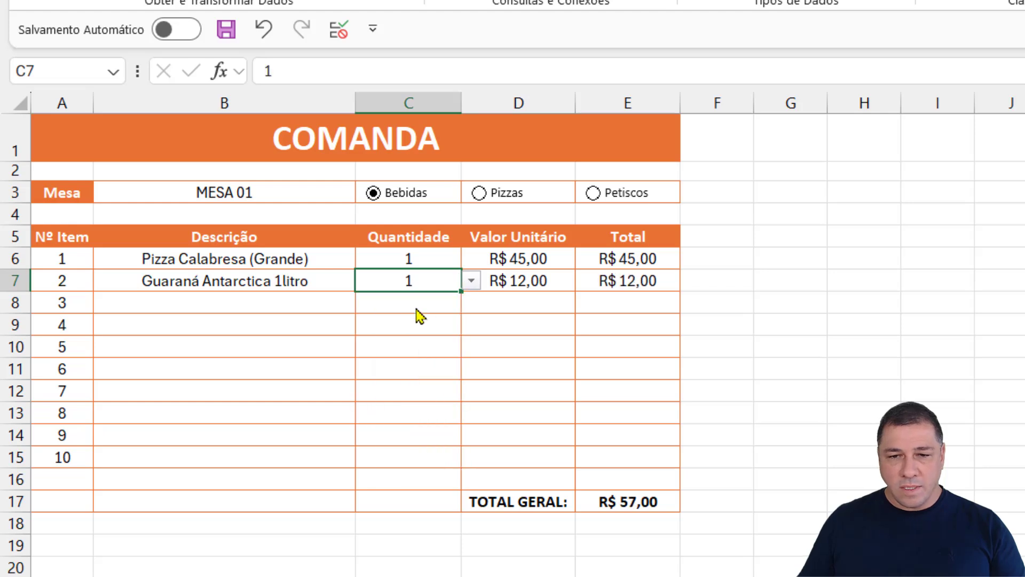
# Switch the category to Petiscos, fill order item 3 with Batata Frita and a quantity of 2, and check the TOTAL GERAL cell
pyautogui.click(290, 307)
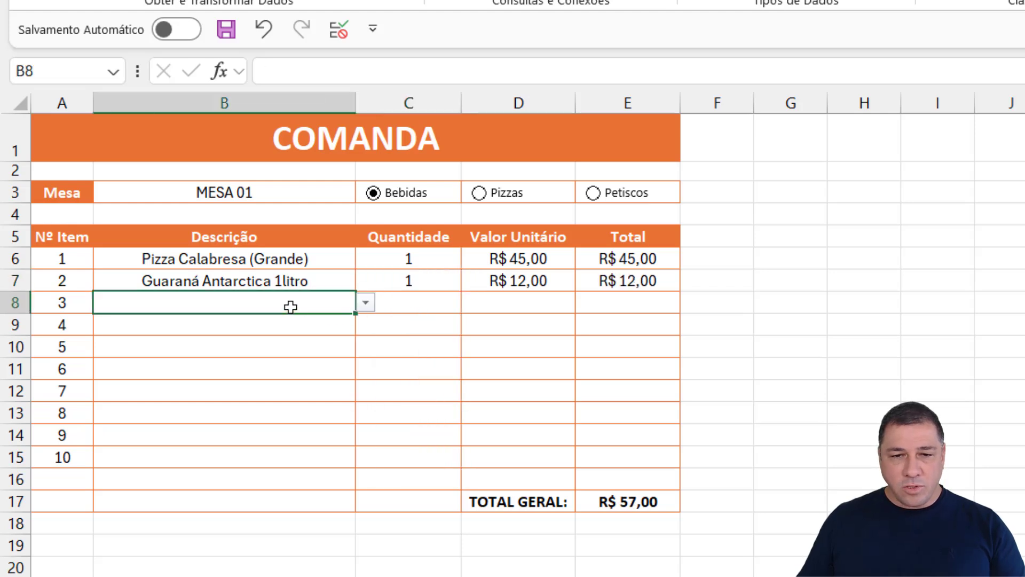
pyautogui.click(366, 306)
pyautogui.click(367, 306)
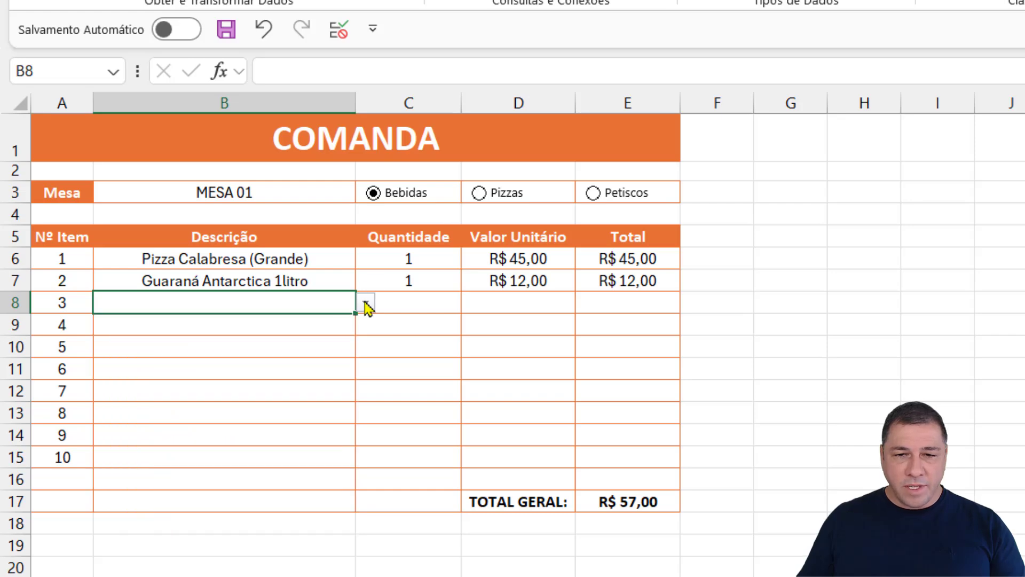
pyautogui.click(601, 202)
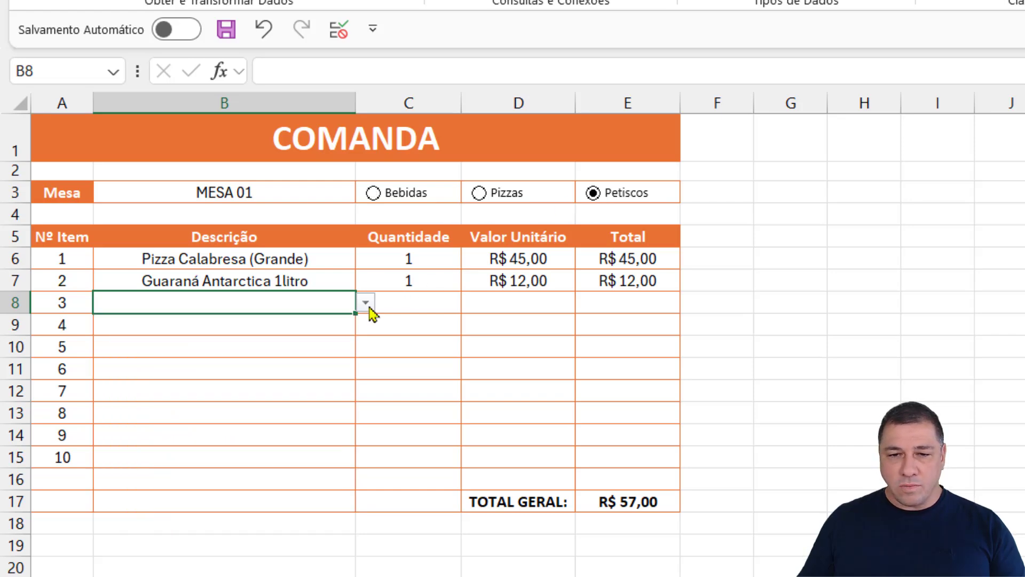
pyautogui.click(369, 307)
pyautogui.click(156, 348)
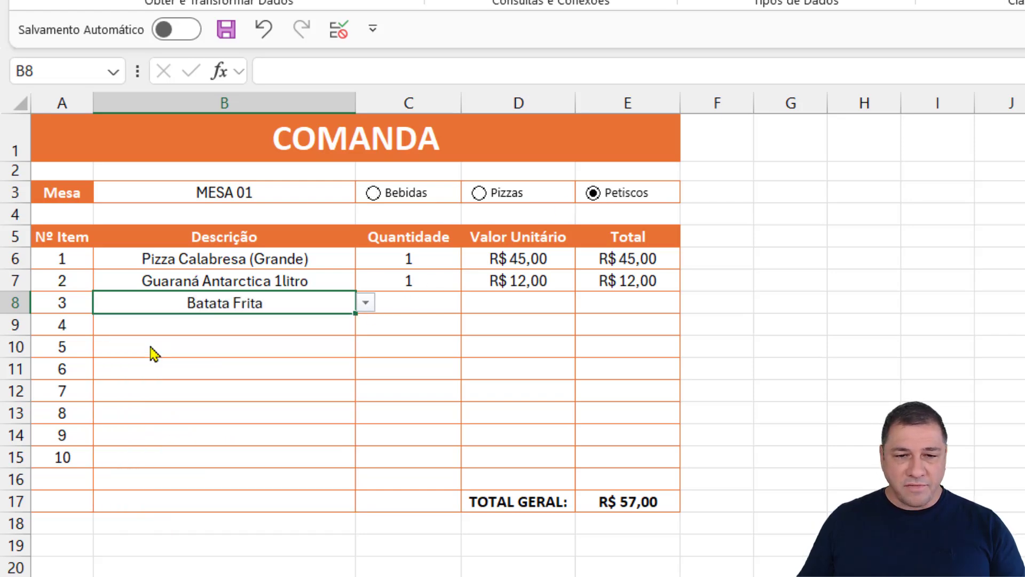
pyautogui.click(399, 299)
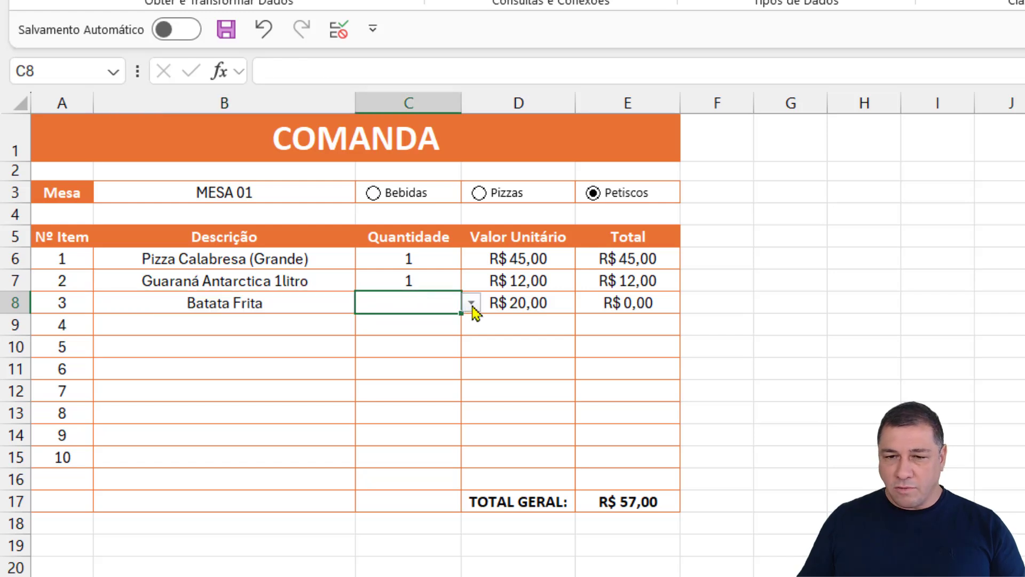
pyautogui.click(472, 305)
pyautogui.click(403, 345)
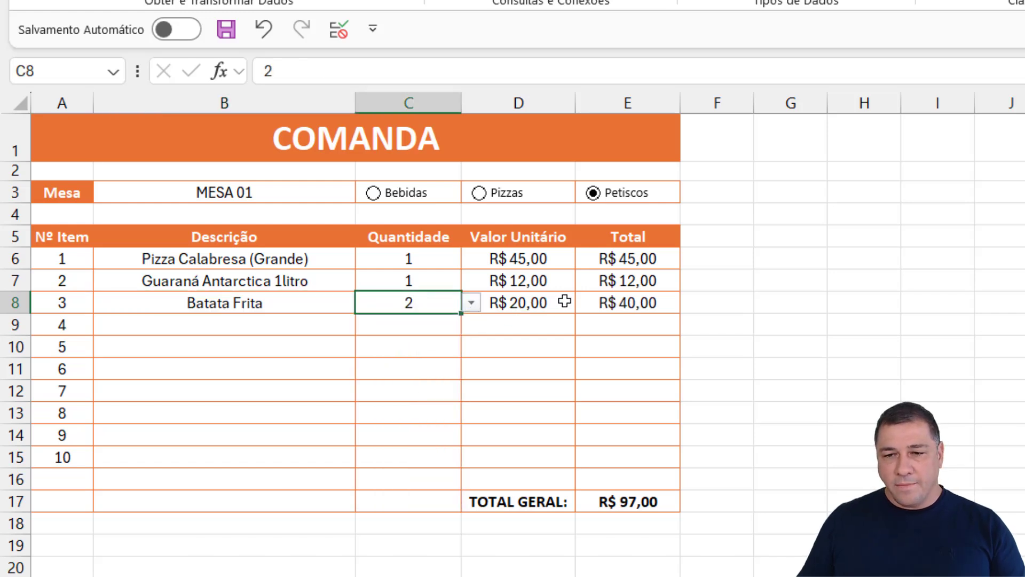
pyautogui.click(644, 505)
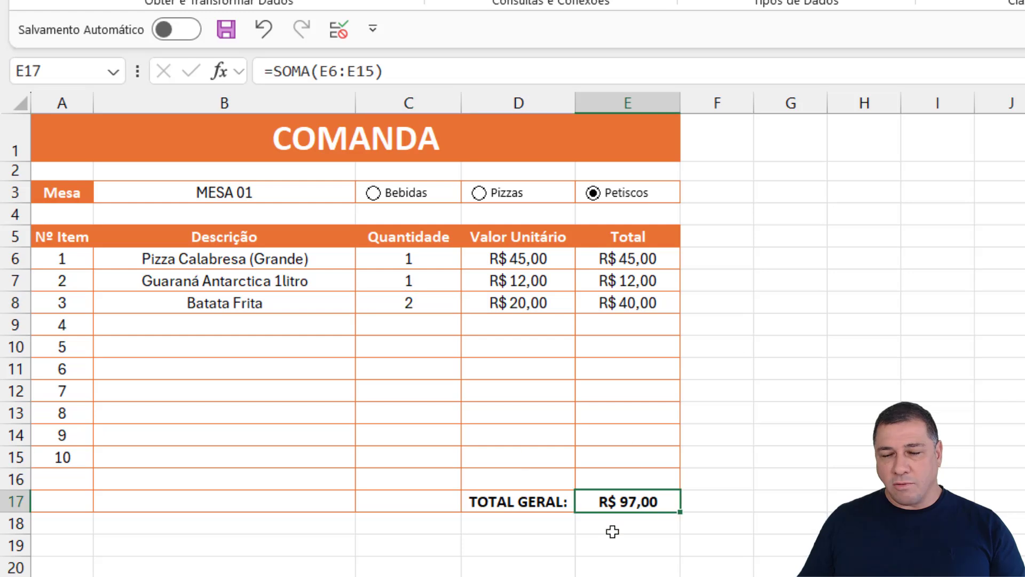